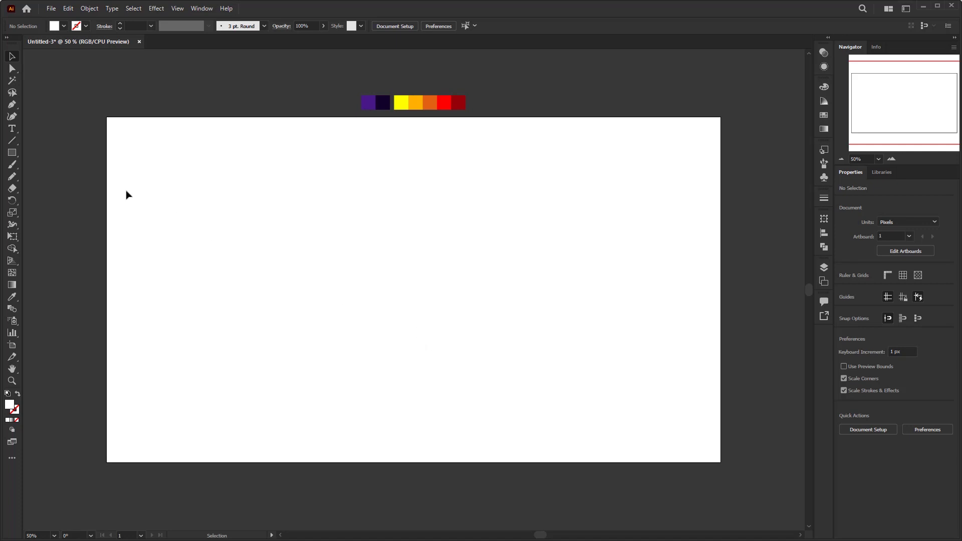
Draw a white 1920 x 1080 px rectangle that covers the whole artboard.
{"action": "left_click_drag", "start_coordinate": [16, 153], "coordinate": [61, 152]}
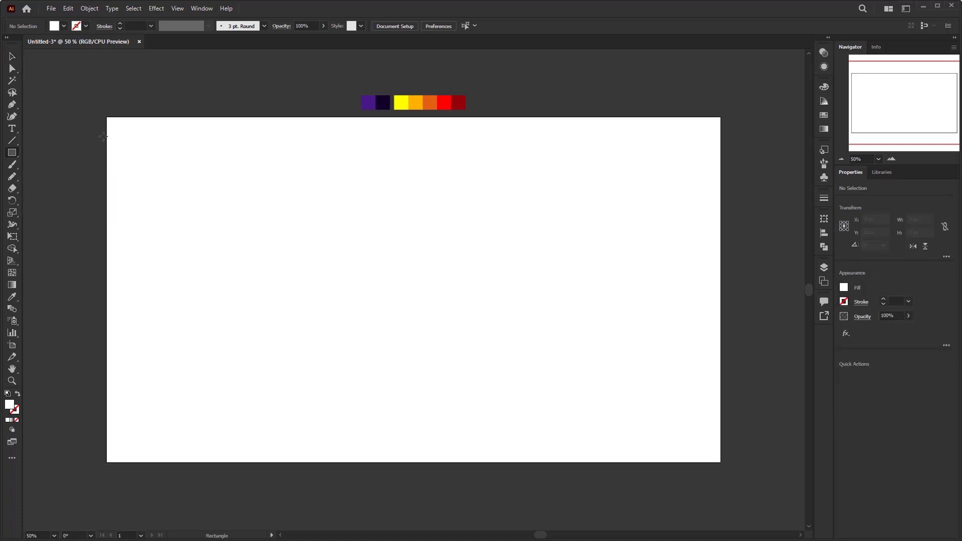
{"action": "left_click_drag", "start_coordinate": [106, 118], "coordinate": [720, 462]}
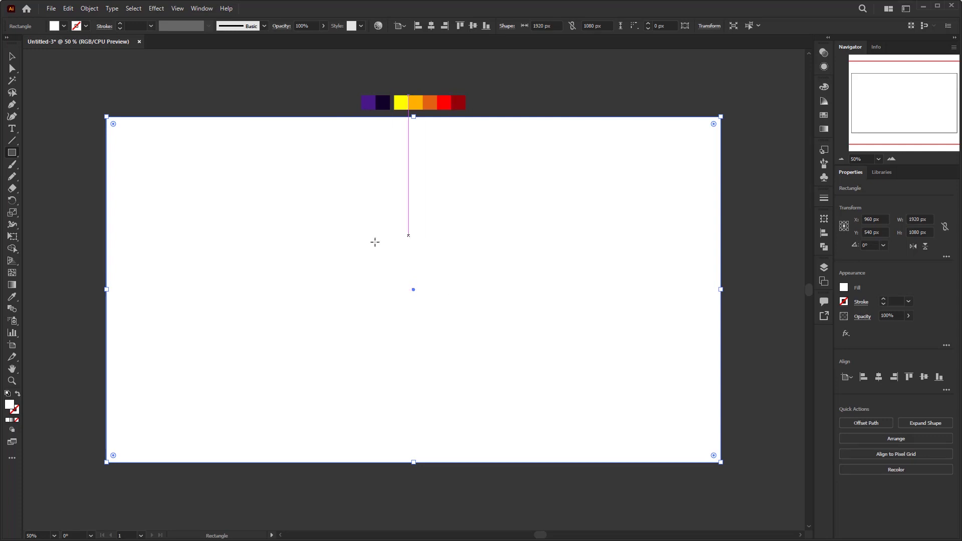
{"action": "key", "text": "v"}
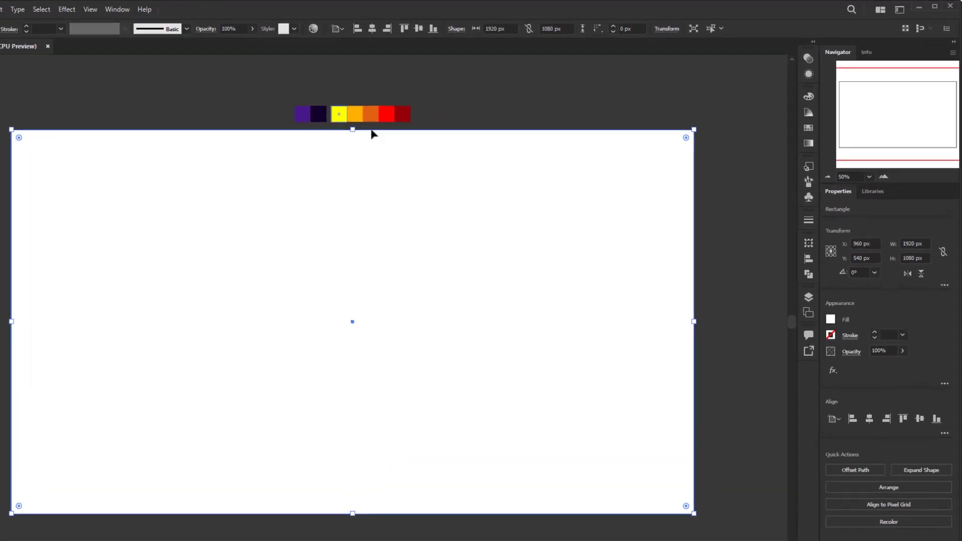
Fill the artboard-sized rectangle with a radial gradient.
{"action": "left_click", "coordinate": [808, 145]}
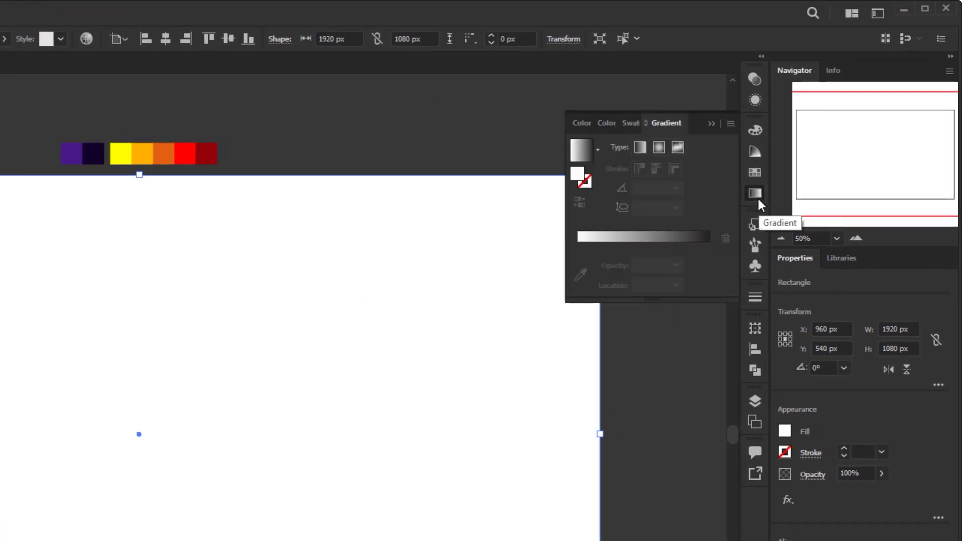
{"action": "left_click", "coordinate": [648, 236]}
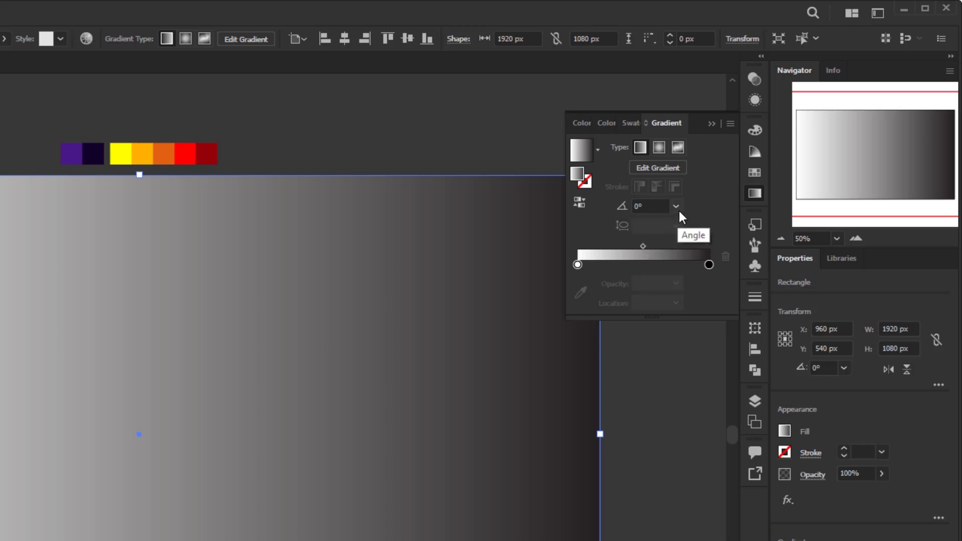
{"action": "left_click", "coordinate": [652, 146]}
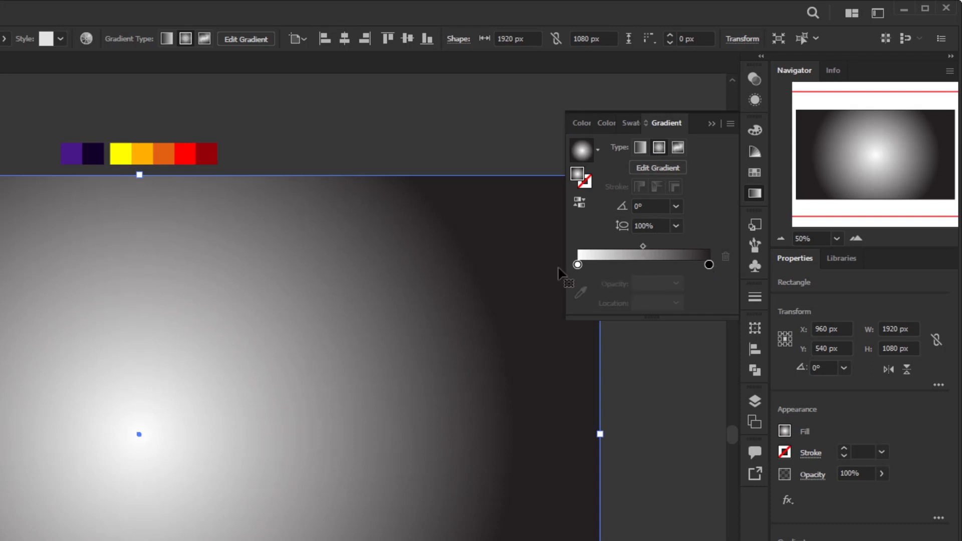
Colour the gradient's inner stop purple and its outer stop dark purple, sampling both from the palette swatches above the artboard.
{"action": "left_click", "coordinate": [577, 265]}
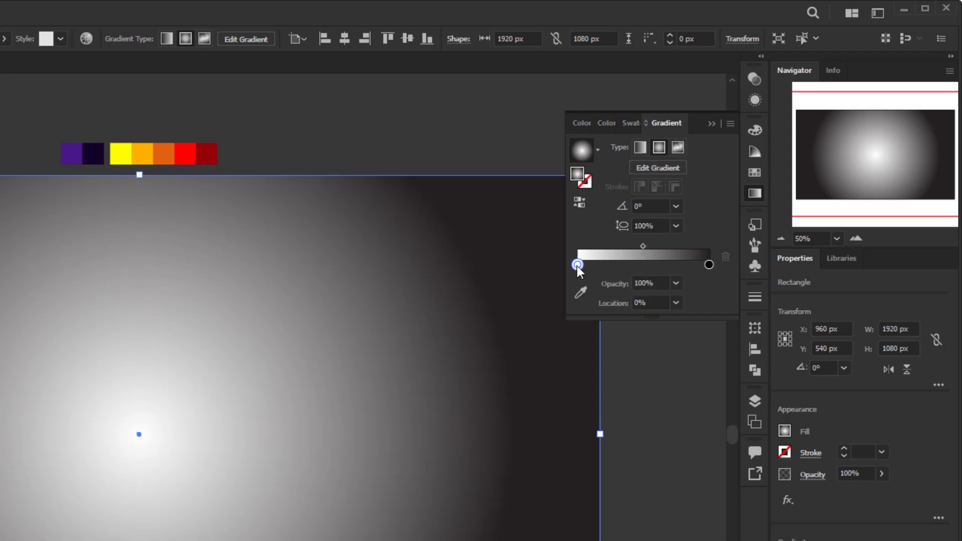
{"action": "left_click", "coordinate": [581, 292]}
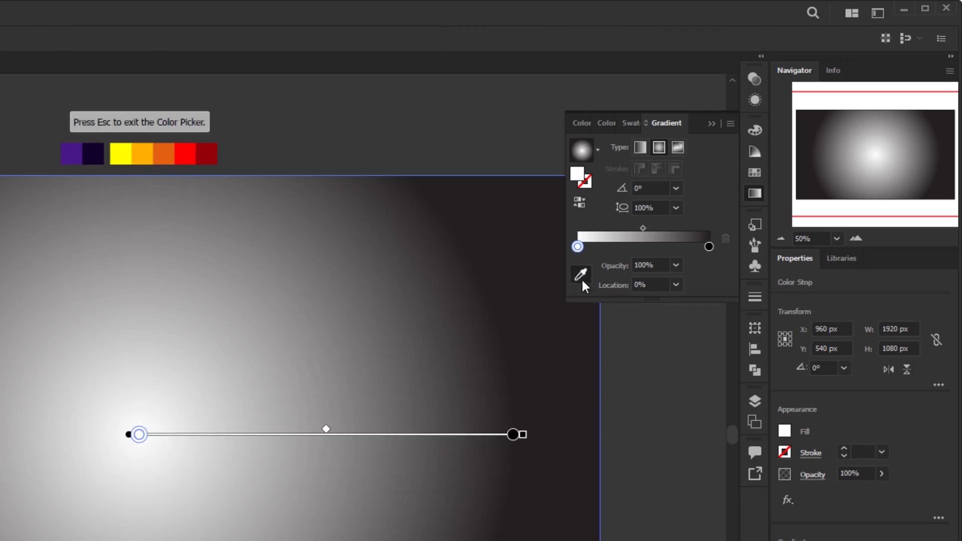
{"action": "left_click", "coordinate": [68, 154]}
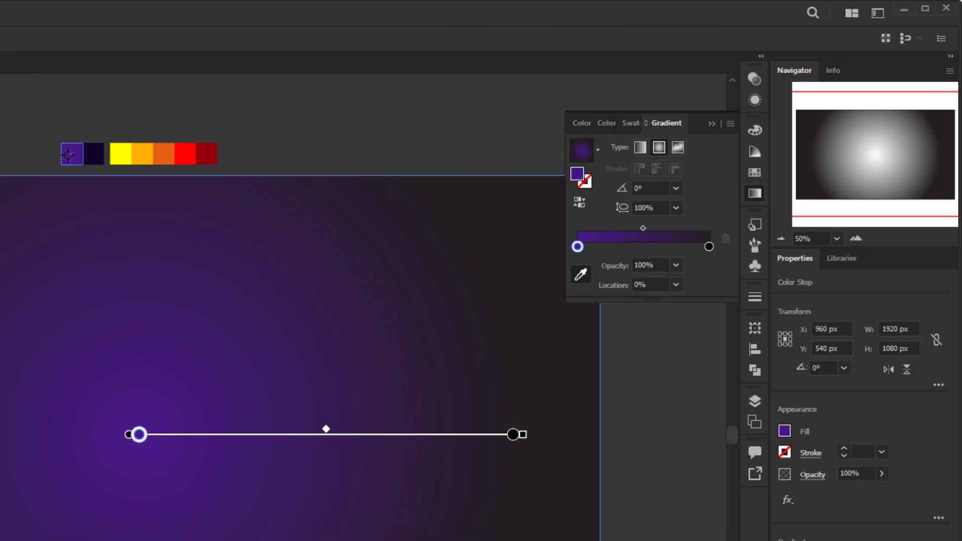
{"action": "left_click", "coordinate": [709, 246]}
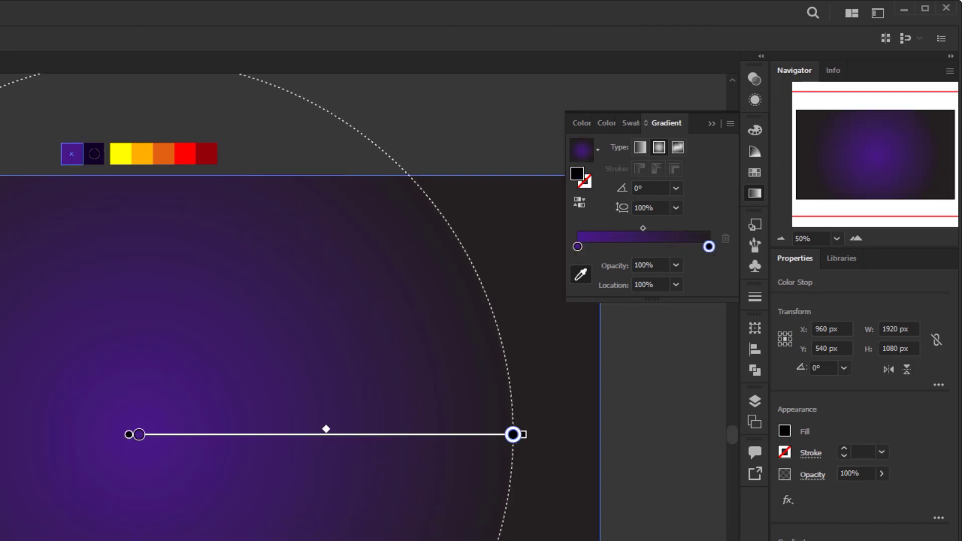
{"action": "key", "text": "v"}
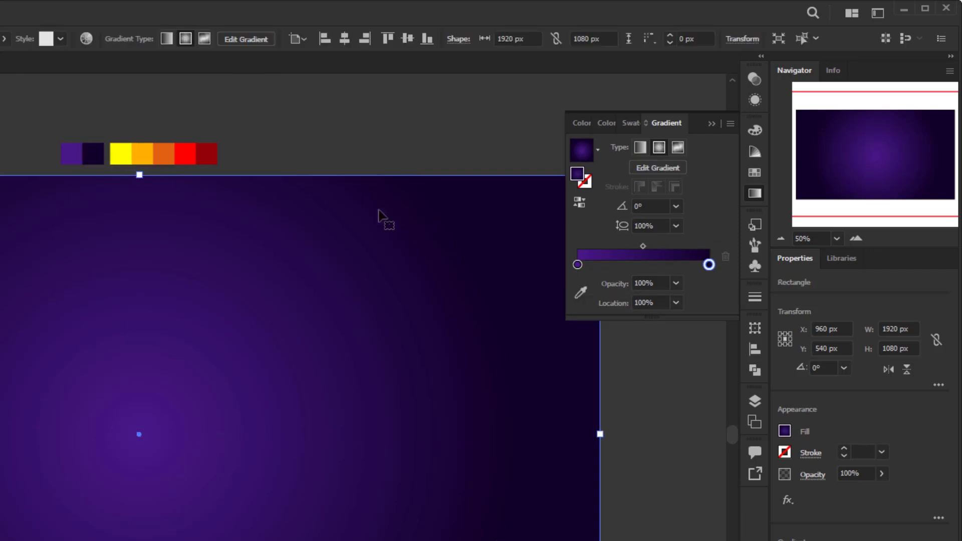
{"action": "left_click", "coordinate": [712, 123]}
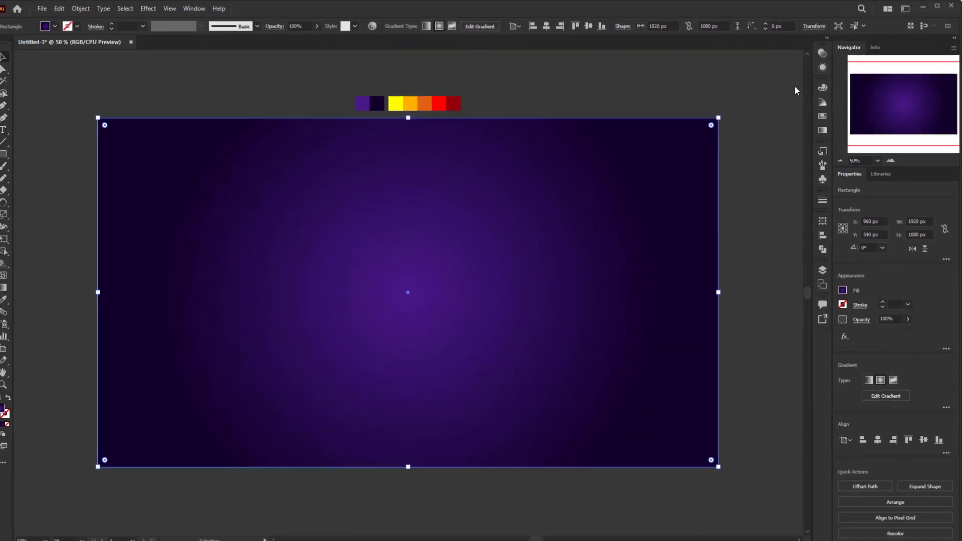
Move the radial gradient's centre up near the rectangle's upper edge and enlarge its radius beyond the artboard's side.
{"action": "key", "text": "ctrl+minus"}
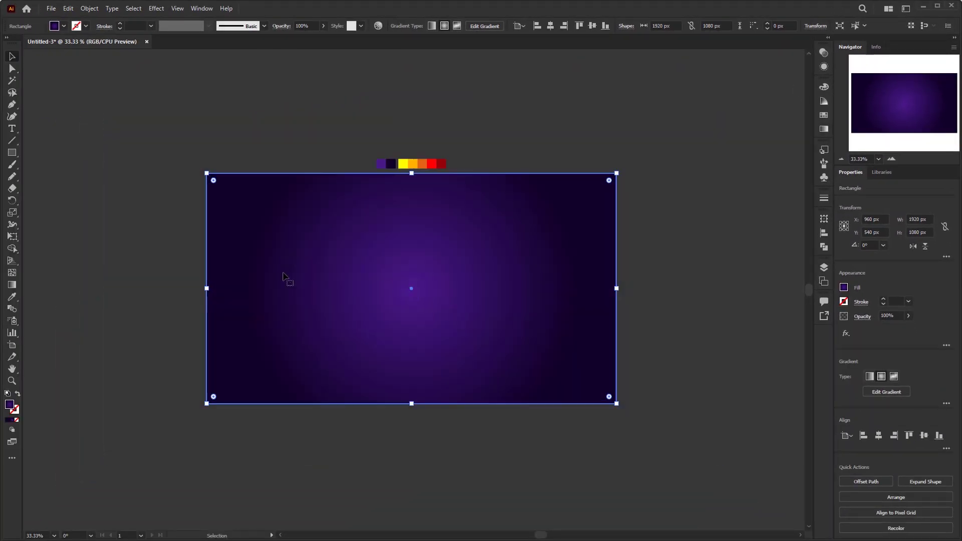
{"action": "left_click", "coordinate": [12, 288]}
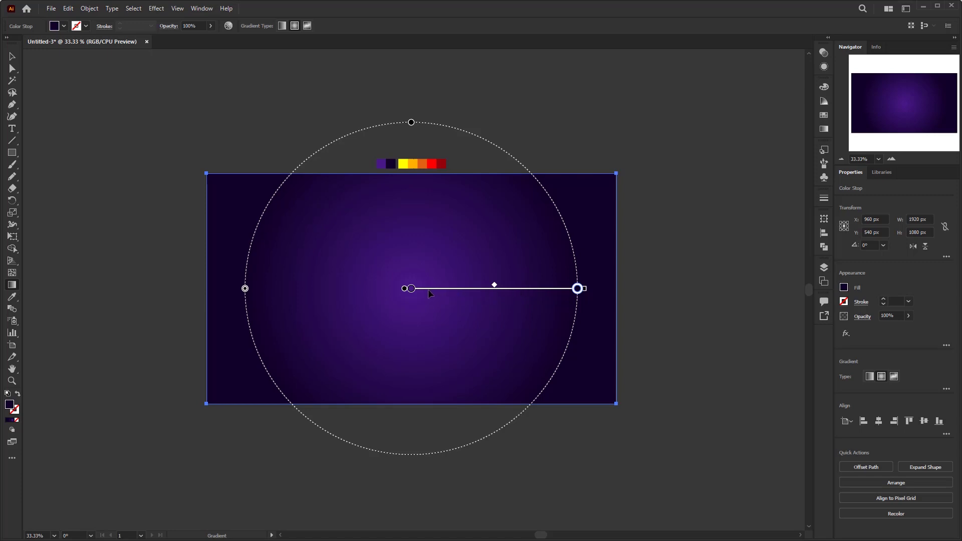
{"action": "left_click_drag", "start_coordinate": [438, 292], "coordinate": [438, 214]}
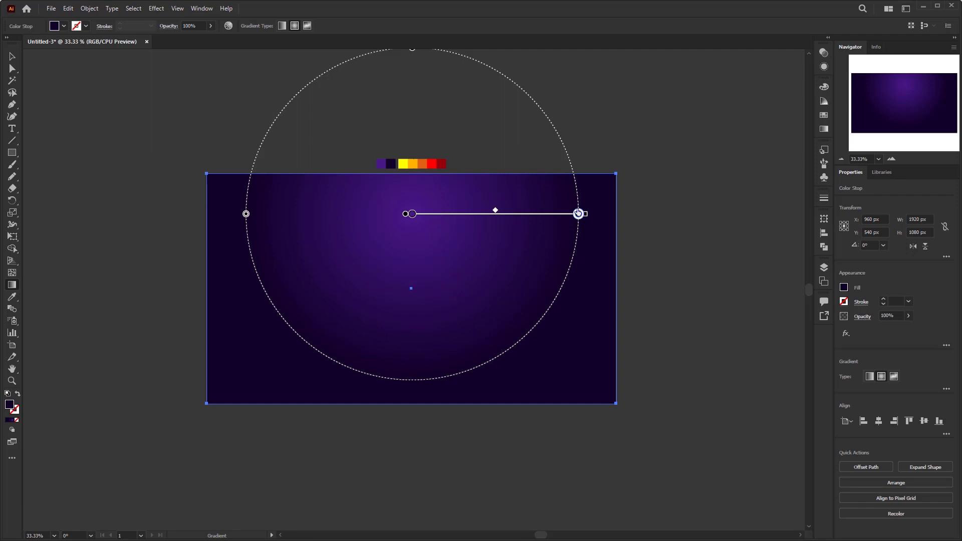
{"action": "left_click_drag", "start_coordinate": [587, 214], "coordinate": [694, 214]}
{"action": "key", "text": "v"}
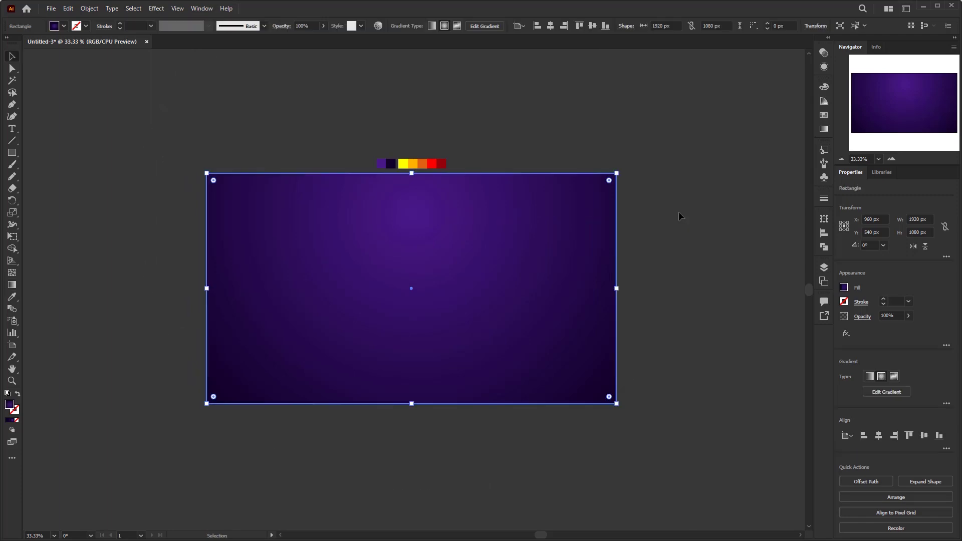
Copy the purple gradient rectangle and paste the duplicate in place.
{"action": "scroll", "coordinate": [411, 253], "scroll_direction": "up", "scroll_amount": 1}
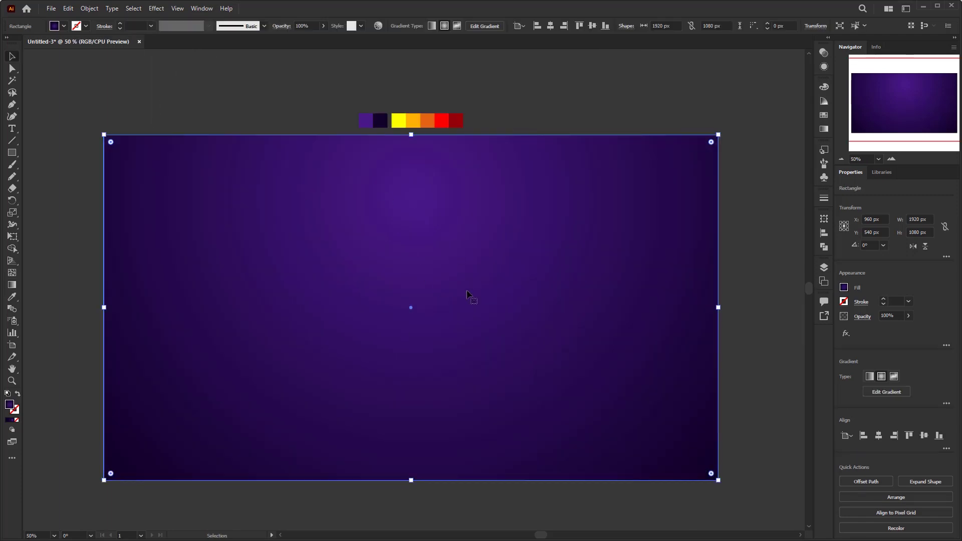
{"action": "key", "text": "space"}
{"action": "left_click_drag", "start_coordinate": [443, 290], "coordinate": [439, 283]}
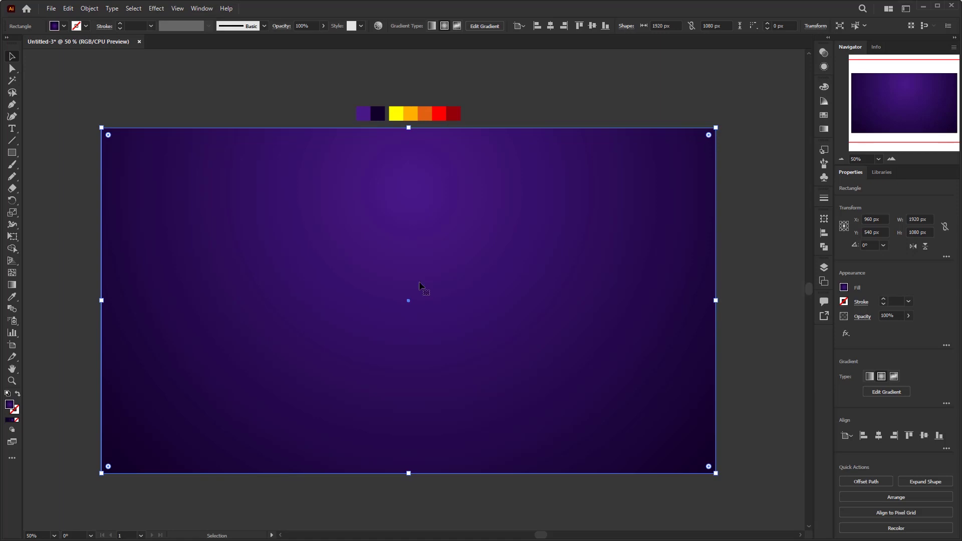
{"action": "left_click", "coordinate": [66, 9]}
{"action": "left_click", "coordinate": [104, 57]}
{"action": "left_click", "coordinate": [67, 8]}
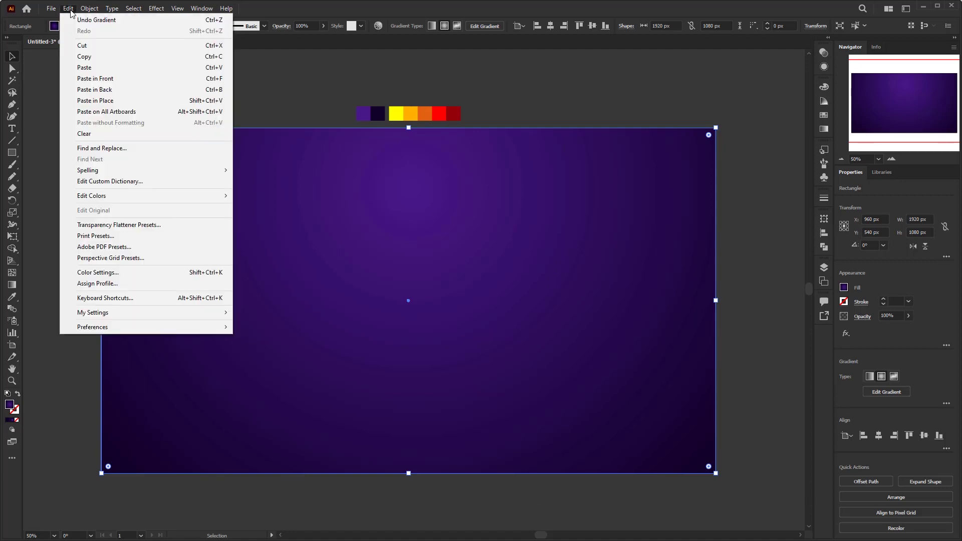
{"action": "left_click", "coordinate": [135, 100]}
Apply the Grain texture effect to the duplicate rectangle with intensity 80, contrast 80 and grain type Regular.
{"action": "left_click", "coordinate": [157, 9]}
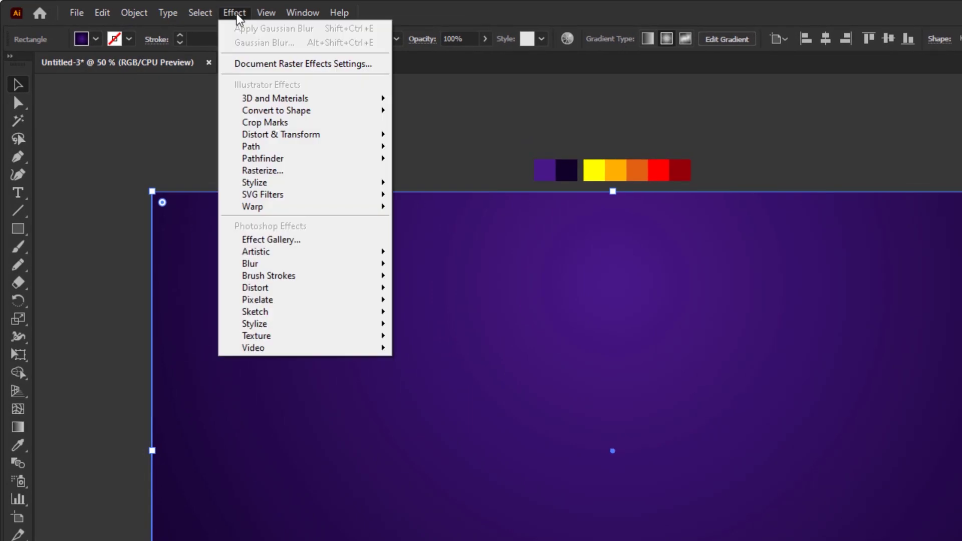
{"action": "mouse_move", "coordinate": [303, 339]}
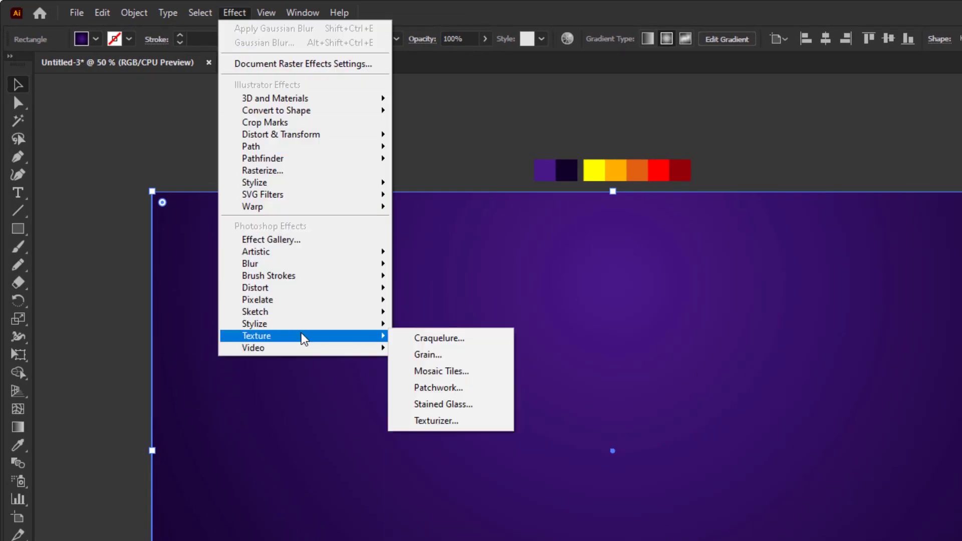
{"action": "left_click", "coordinate": [452, 356]}
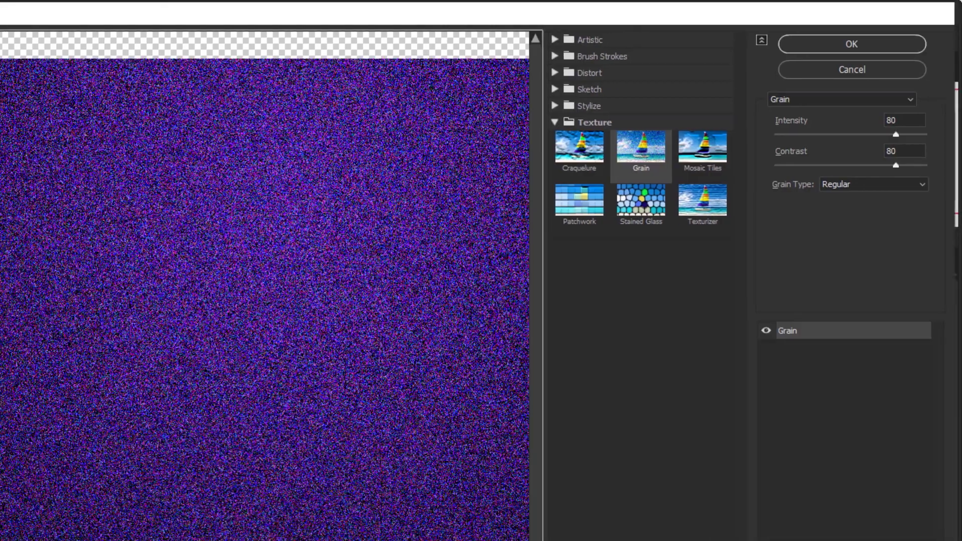
{"action": "left_click", "coordinate": [908, 120]}
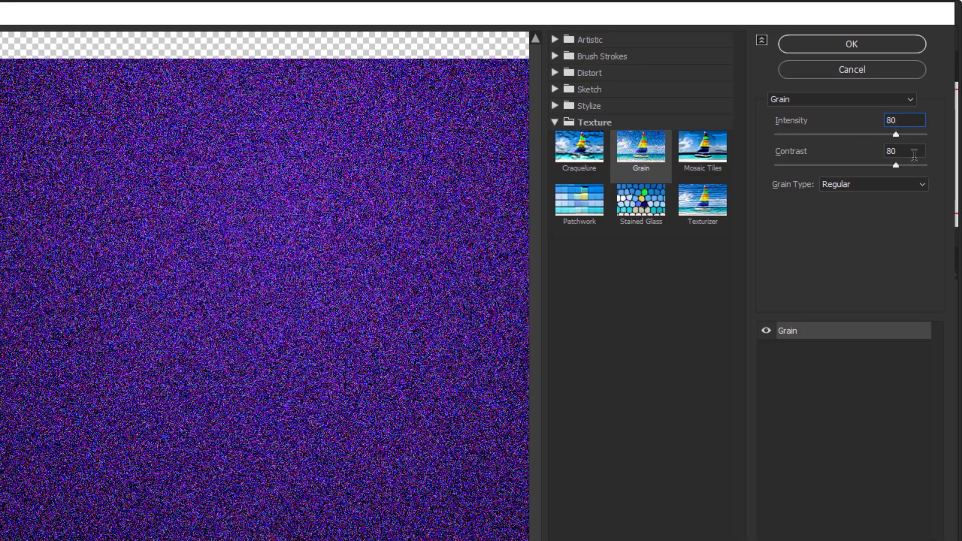
{"action": "left_click", "coordinate": [914, 153]}
{"action": "left_click", "coordinate": [847, 44]}
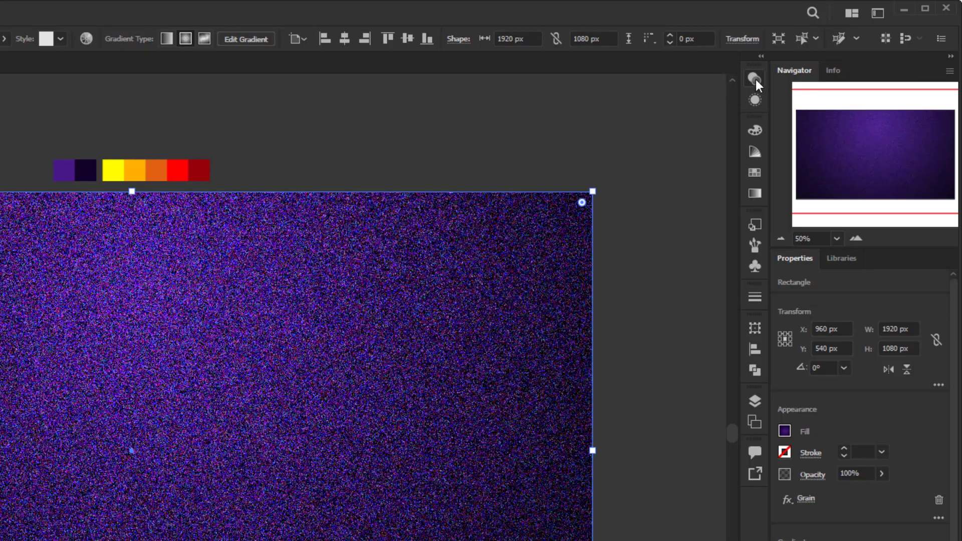
Set the grainy rectangle's opacity to 50% and its blending mode to Lighten, leaving it deselected.
{"action": "left_click", "coordinate": [754, 79]}
{"action": "key", "text": "ctrl+a"}
{"action": "type", "text": "50"}
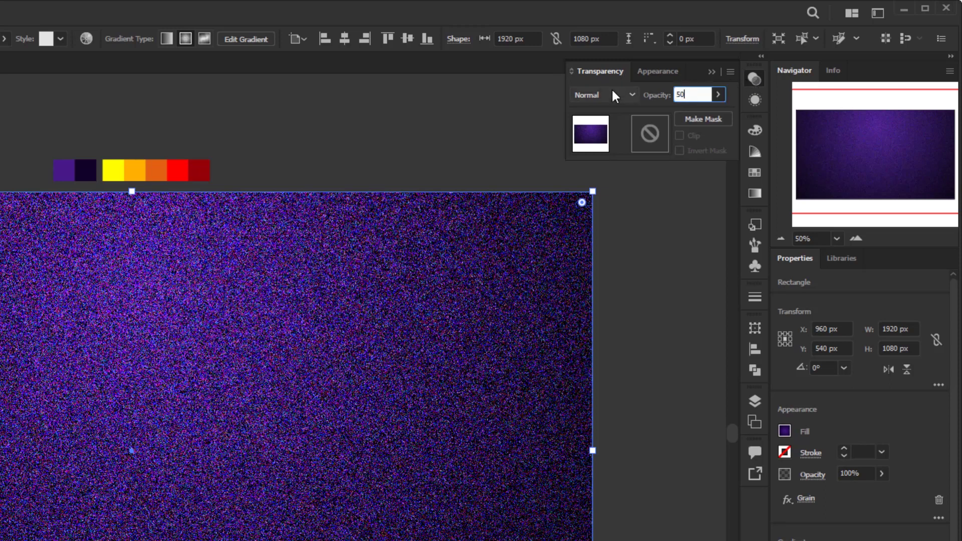
{"action": "left_click", "coordinate": [628, 92]}
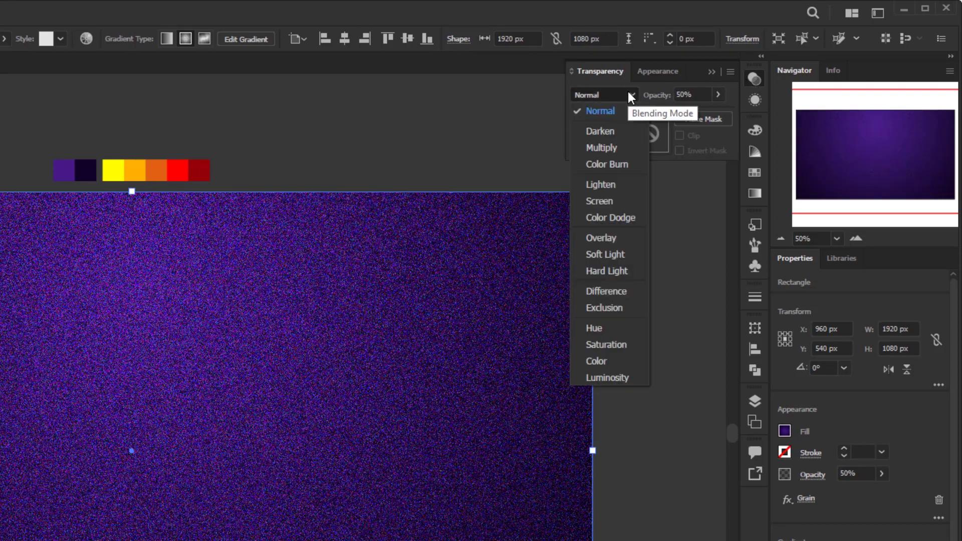
{"action": "left_click", "coordinate": [627, 184]}
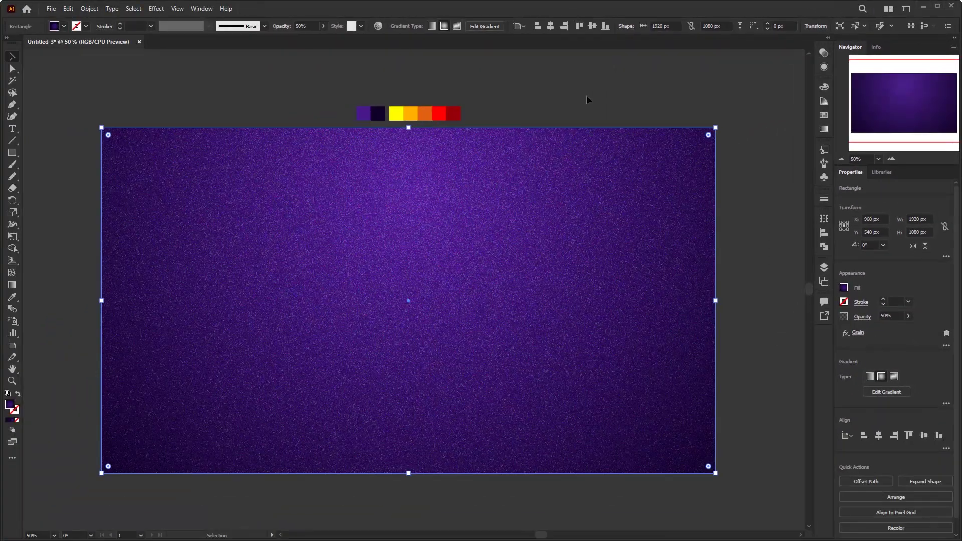
{"action": "left_click", "coordinate": [419, 136]}
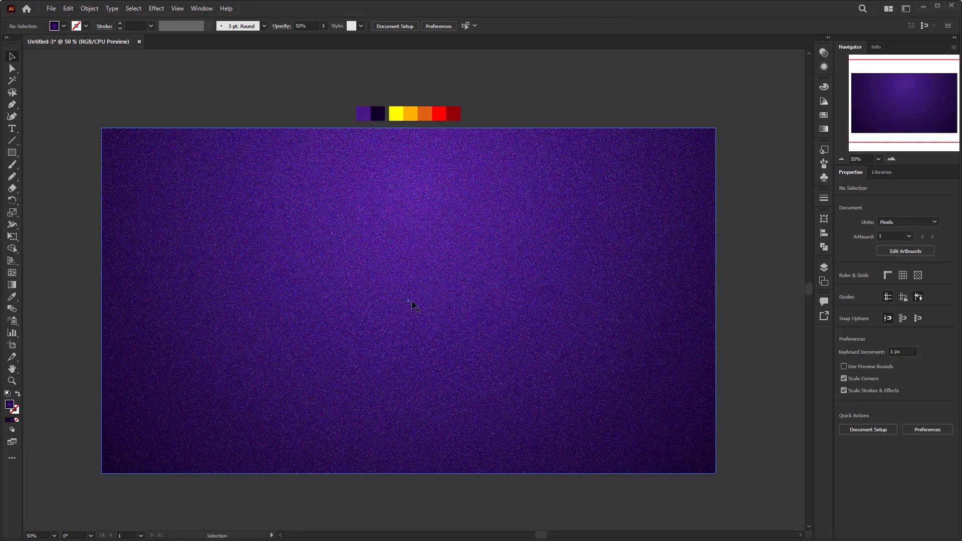
Add the point text "LIGHT" near the middle of the artboard.
{"action": "left_click_drag", "start_coordinate": [11, 129], "coordinate": [44, 133]}
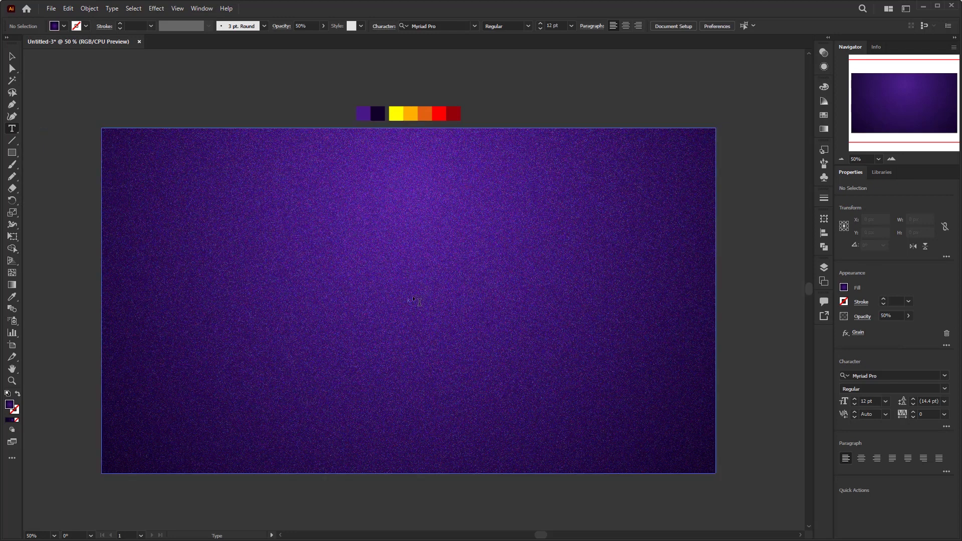
{"action": "left_click", "coordinate": [415, 297]}
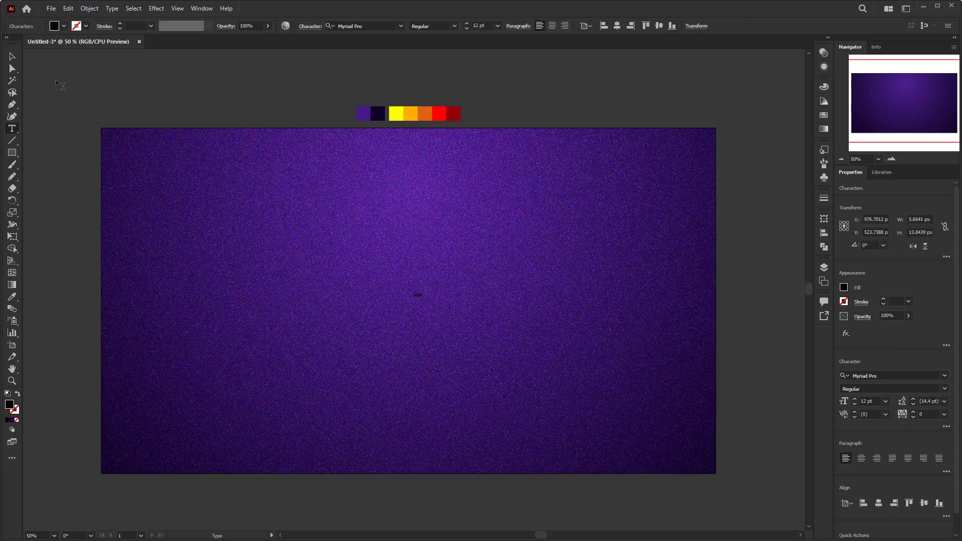
{"action": "left_click", "coordinate": [13, 57]}
Format the LIGHT text in Montserrat Black at 320 pt.
{"action": "left_click", "coordinate": [402, 25]}
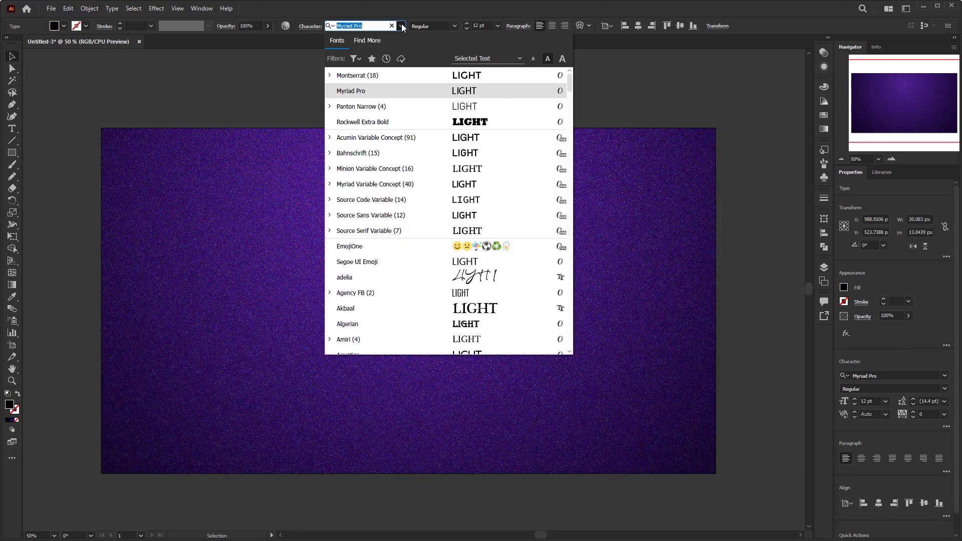
{"action": "left_click", "coordinate": [396, 76]}
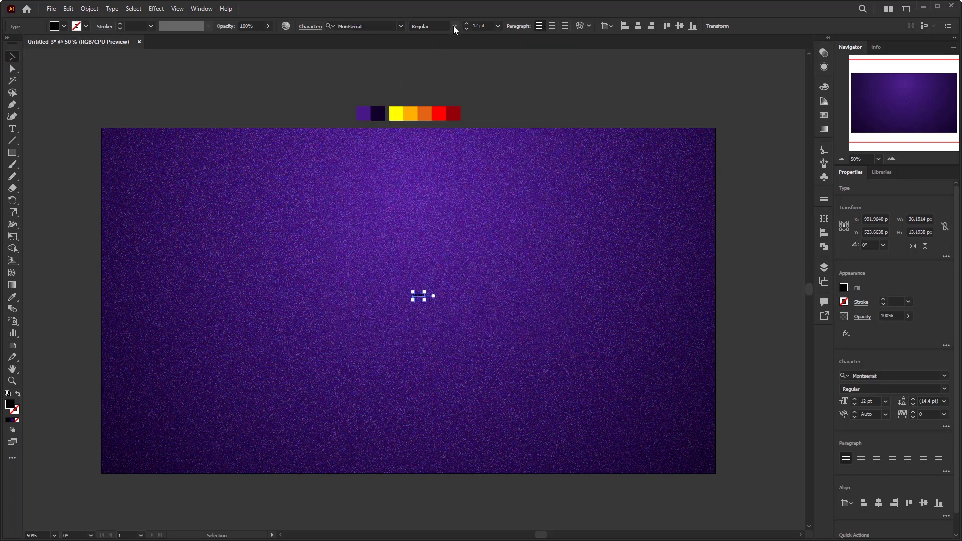
{"action": "left_click", "coordinate": [453, 28]}
{"action": "left_click", "coordinate": [432, 210]}
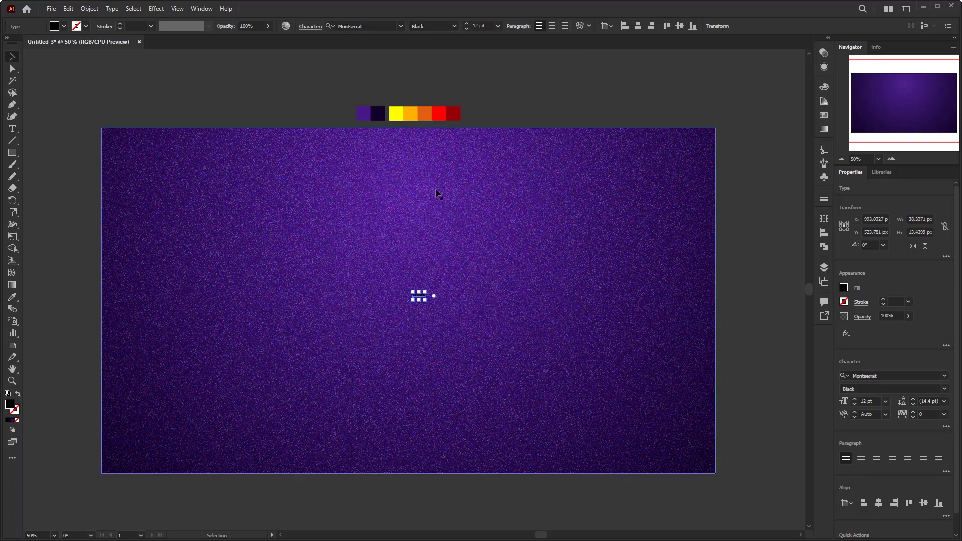
{"action": "left_click", "coordinate": [481, 25]}
{"action": "type", "text": "320"}
{"action": "key", "text": "Return"}
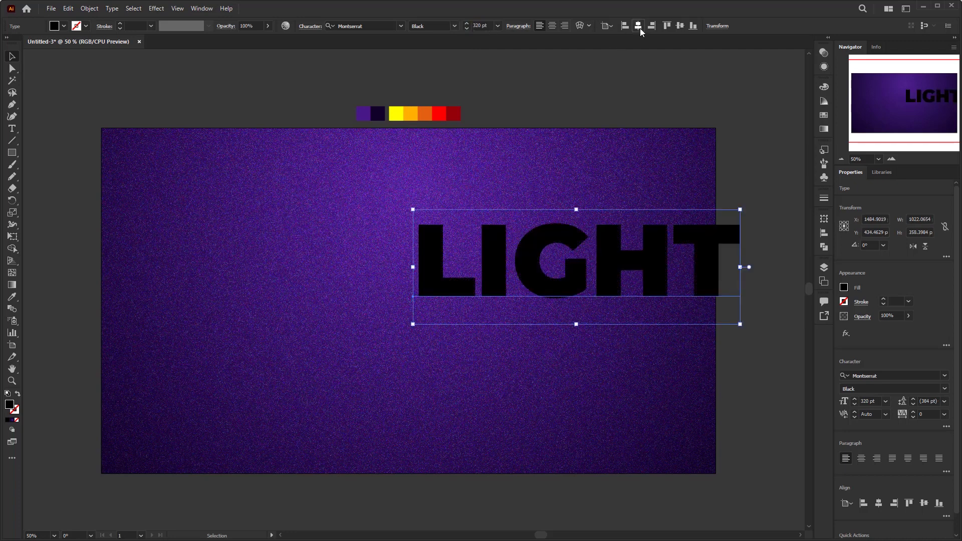
Centre the LIGHT text horizontally and vertically on the artboard and set its paragraph alignment to centred.
{"action": "left_click", "coordinate": [638, 26]}
{"action": "left_click", "coordinate": [680, 25]}
{"action": "left_click", "coordinate": [552, 25]}
{"action": "left_click", "coordinate": [638, 25]}
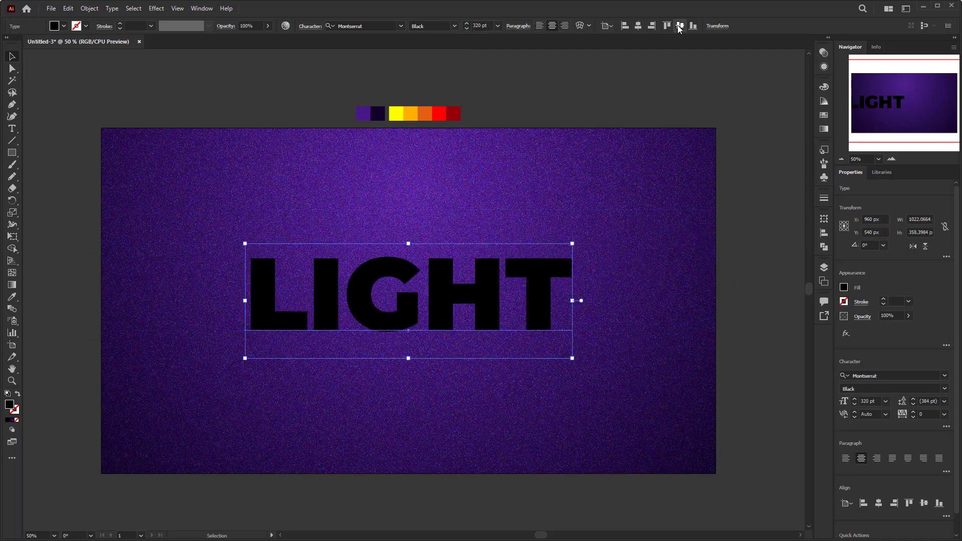
Set the tracking of the LIGHT text to 100.
{"action": "left_click", "coordinate": [312, 26]}
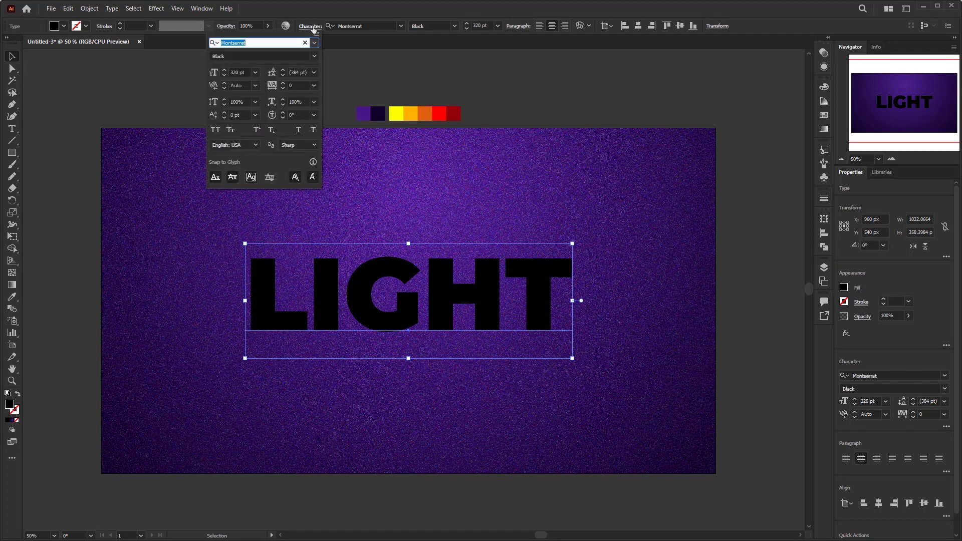
{"action": "left_click", "coordinate": [298, 86]}
{"action": "type", "text": "10"}
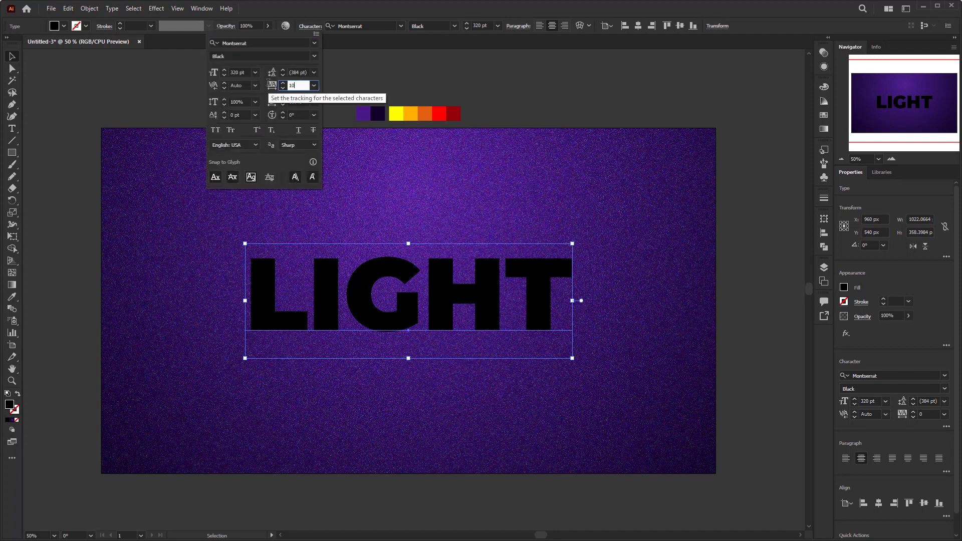
{"action": "type", "text": "0"}
{"action": "key", "text": "Return"}
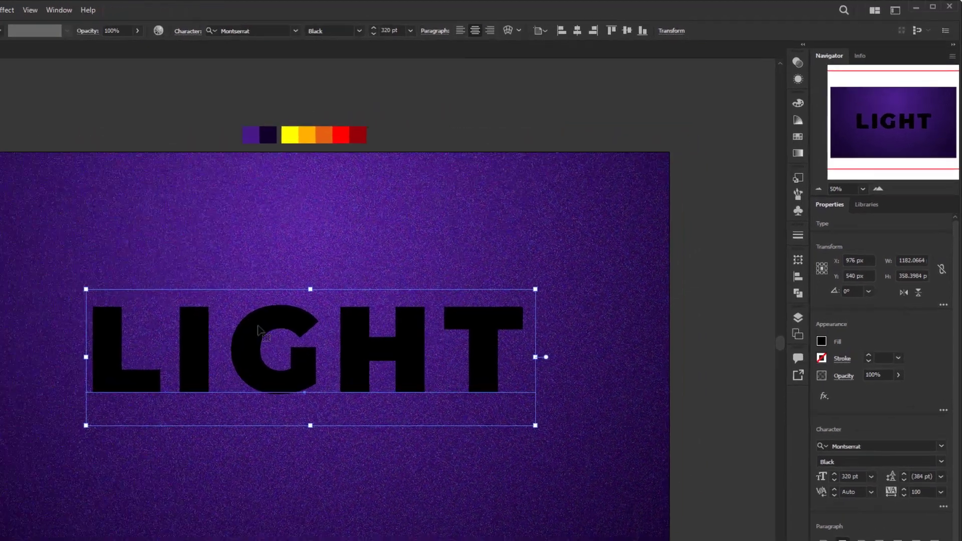
Remove the black fill from the LIGHT text's characters by setting it to None, and return to the type-level appearance.
{"action": "left_click", "coordinate": [797, 79]}
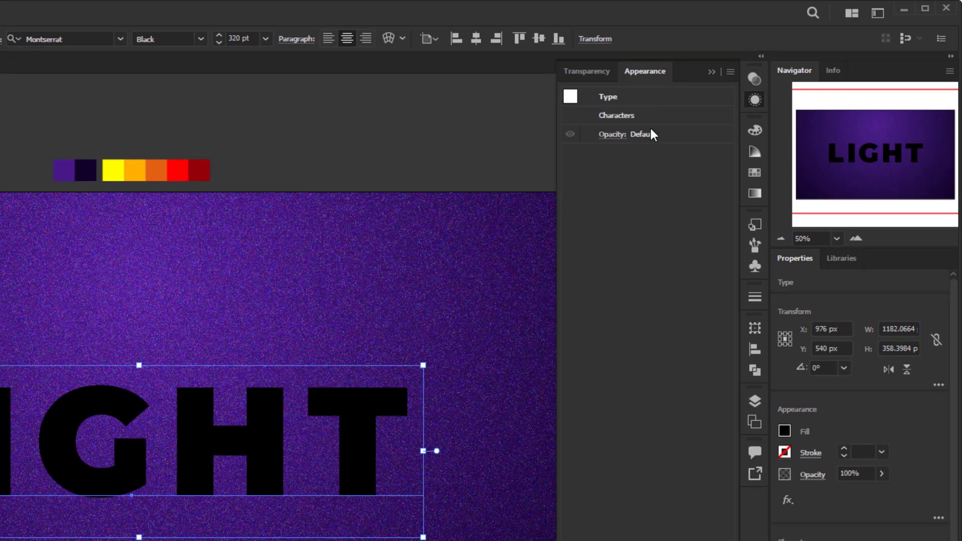
{"action": "double_click", "coordinate": [636, 113]}
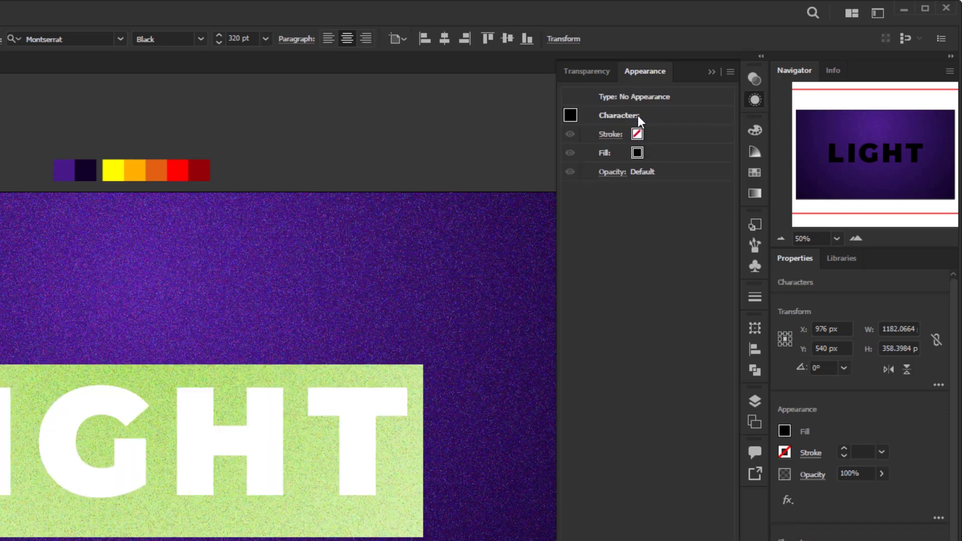
{"action": "left_click", "coordinate": [696, 153]}
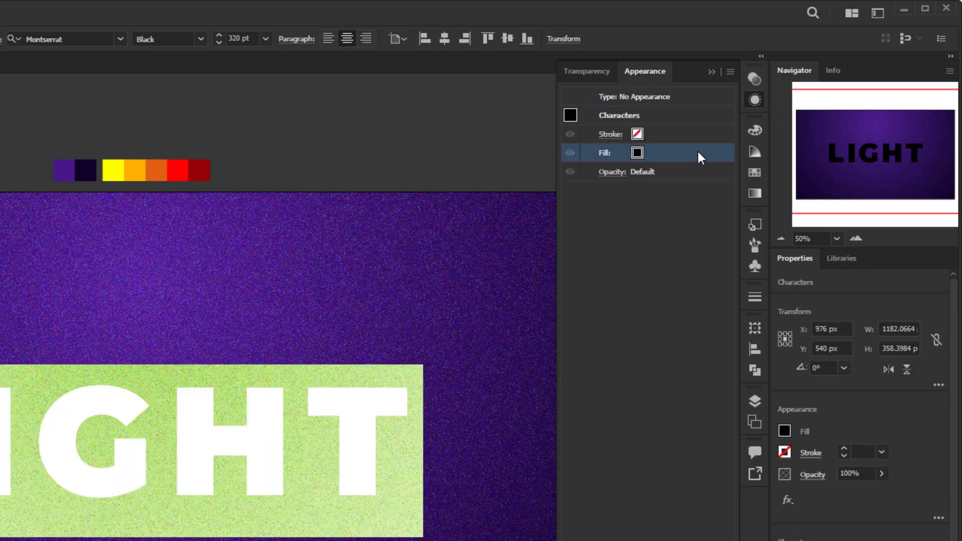
{"action": "left_click", "coordinate": [651, 153]}
{"action": "left_click", "coordinate": [496, 179]}
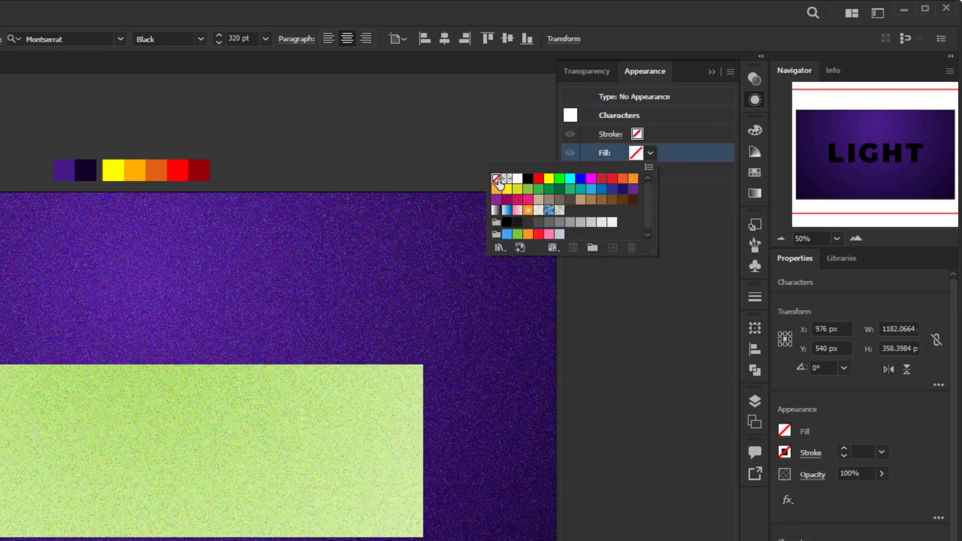
{"action": "left_click", "coordinate": [703, 216]}
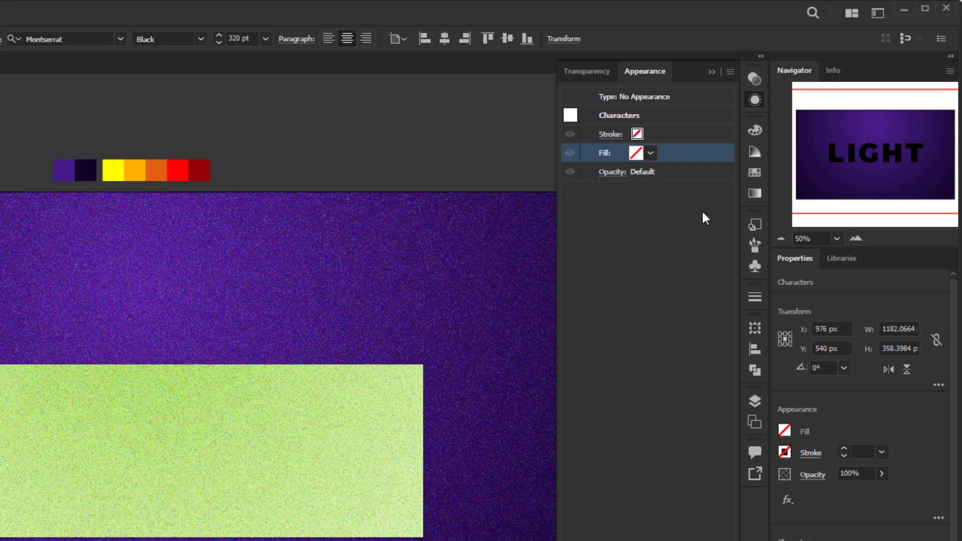
{"action": "left_click", "coordinate": [651, 98]}
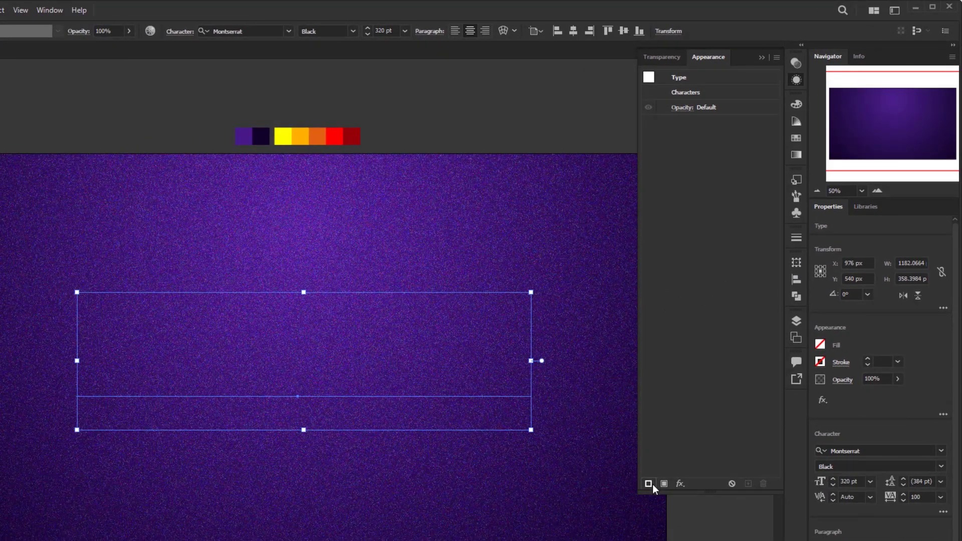
Add a new stroke to the LIGHT text's type-level appearance and set its weight to 22 pt.
{"action": "left_click", "coordinate": [652, 484]}
{"action": "left_click", "coordinate": [742, 93]}
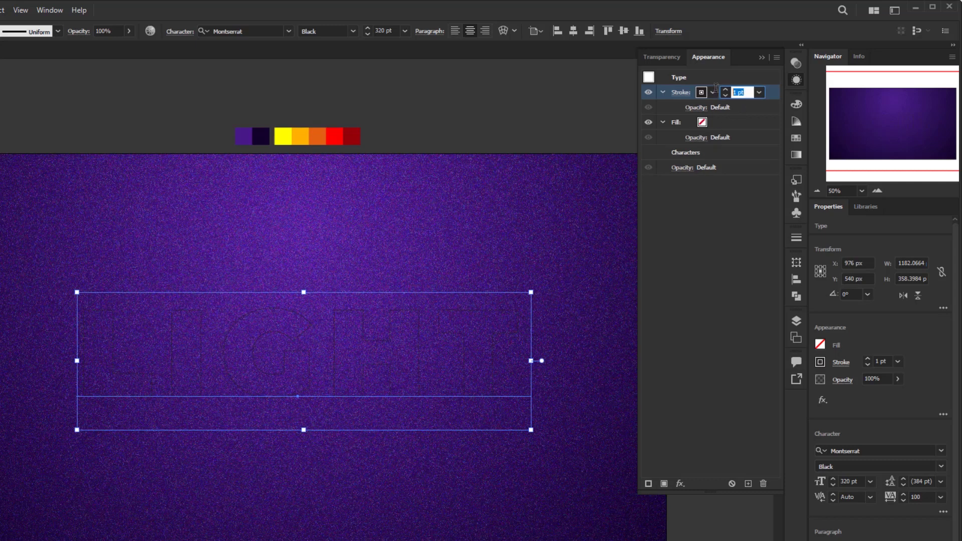
{"action": "type", "text": "22"}
{"action": "key", "text": "Return"}
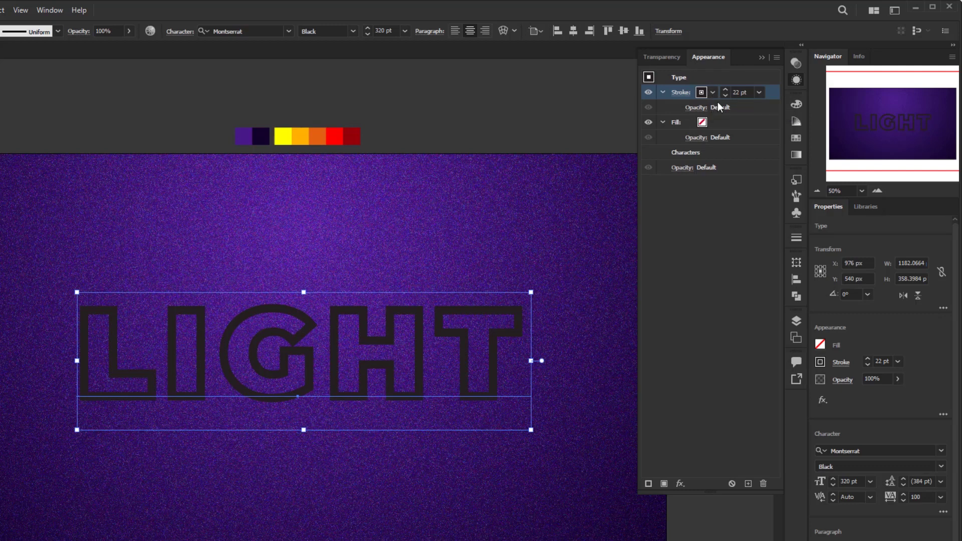
Apply a linear gradient at a 90° angle to the LIGHT text's stroke.
{"action": "left_click", "coordinate": [795, 155]}
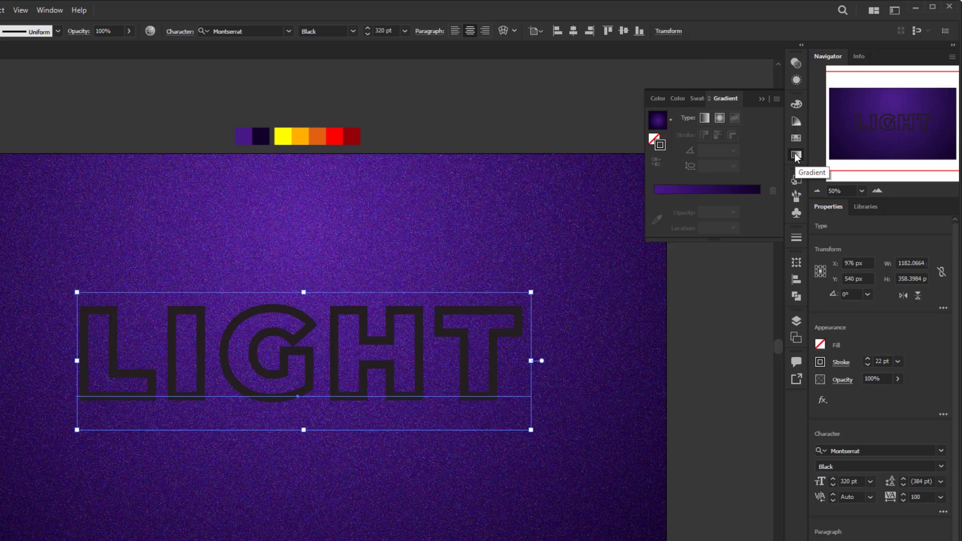
{"action": "left_click", "coordinate": [710, 188]}
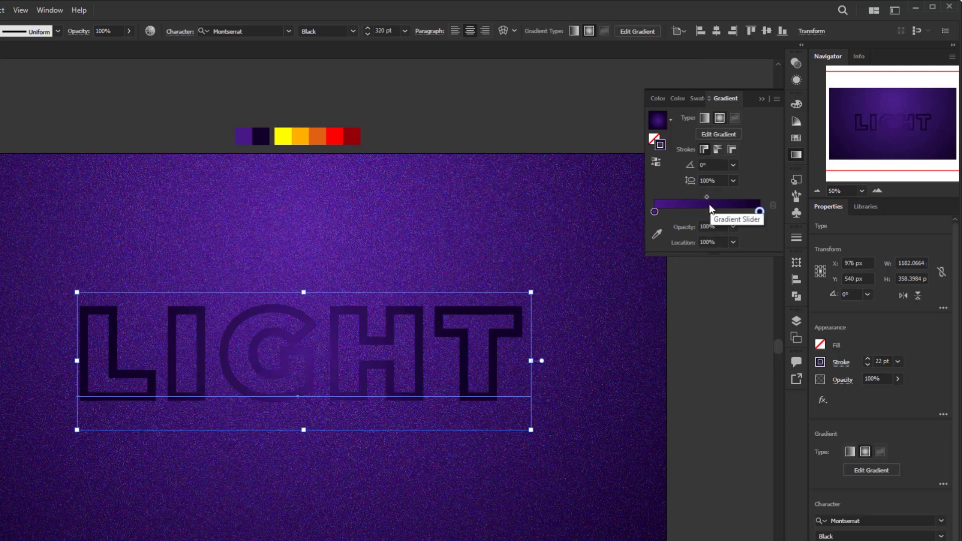
{"action": "left_click", "coordinate": [705, 117]}
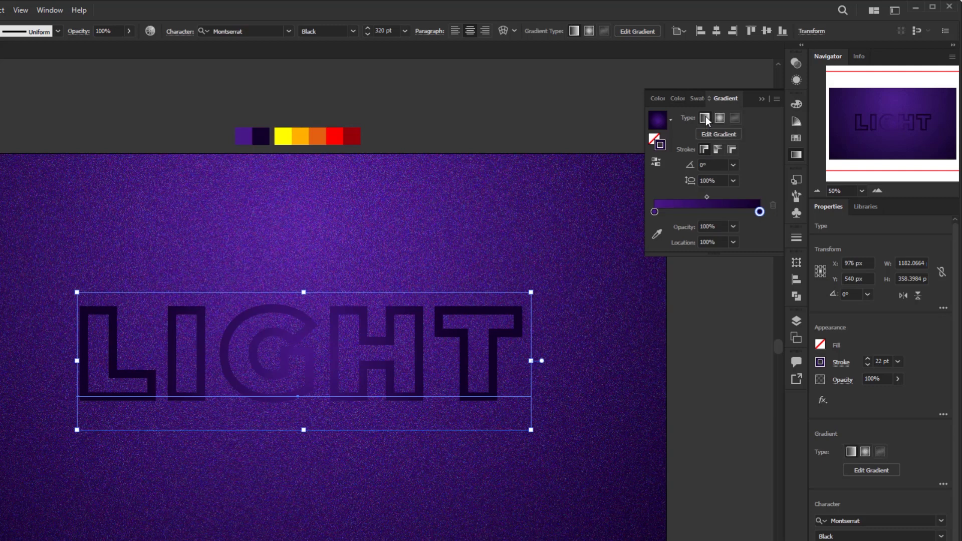
{"action": "left_click", "coordinate": [732, 166]}
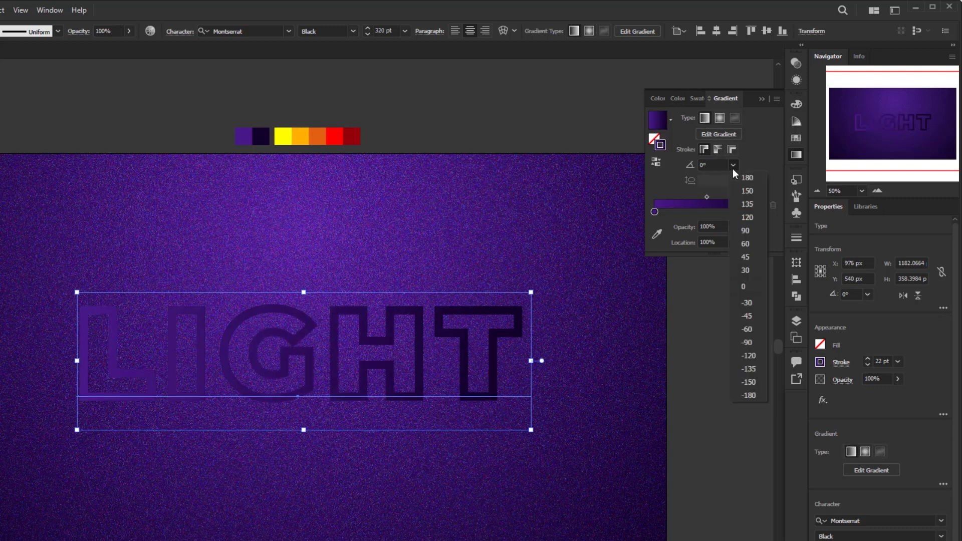
{"action": "left_click", "coordinate": [747, 230]}
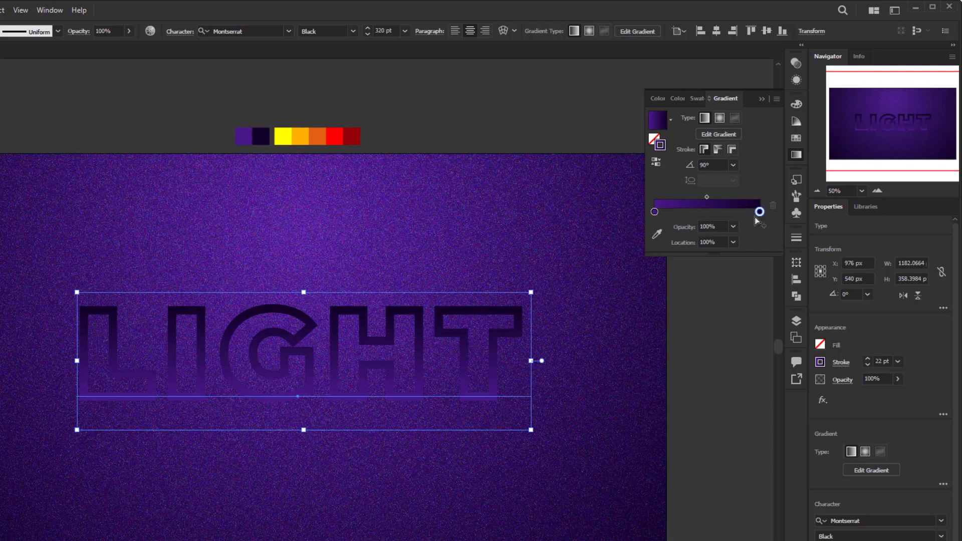
Colour the stroke gradient's start stop dark orange and its end stop yellow-orange, sampling both from the palette squares above the artboard.
{"action": "left_click", "coordinate": [654, 211]}
{"action": "left_click", "coordinate": [657, 234]}
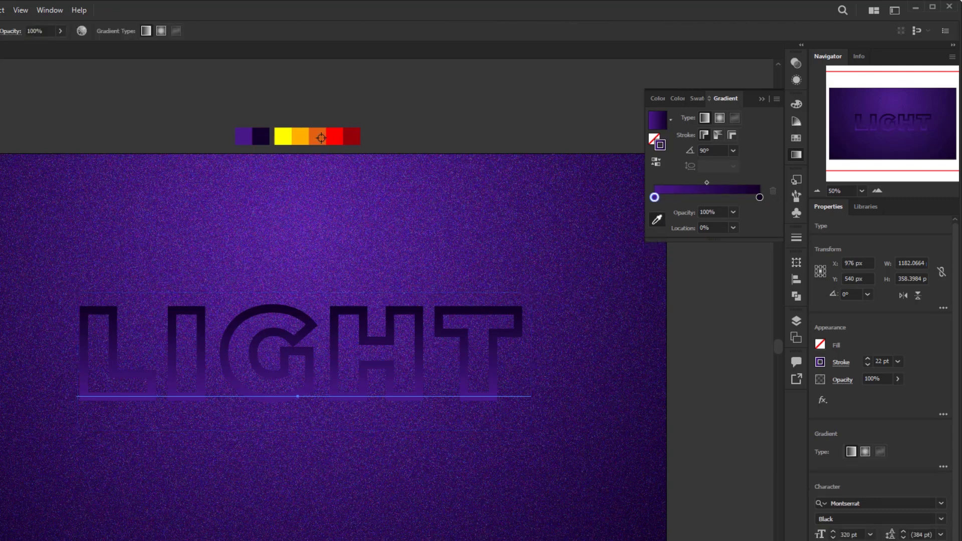
{"action": "left_click", "coordinate": [317, 135]}
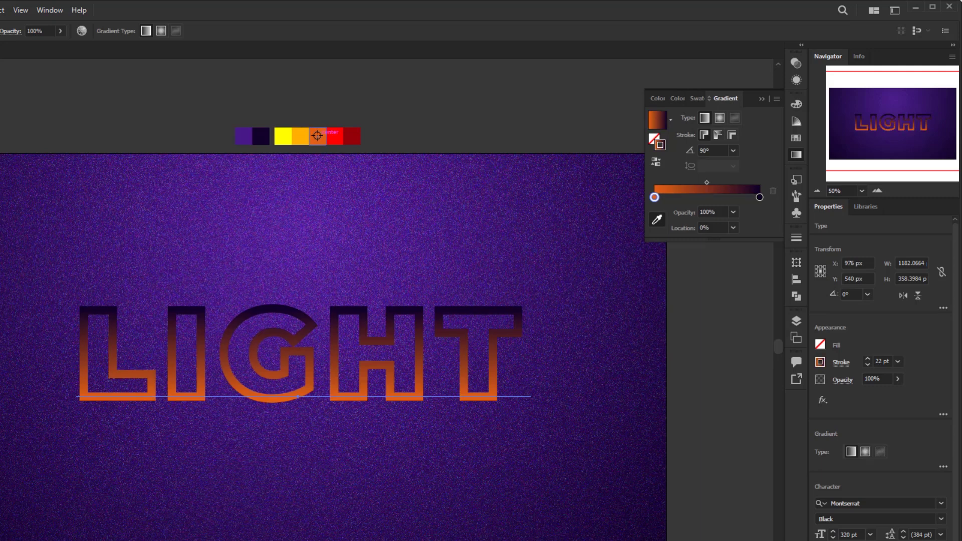
{"action": "left_click", "coordinate": [759, 198]}
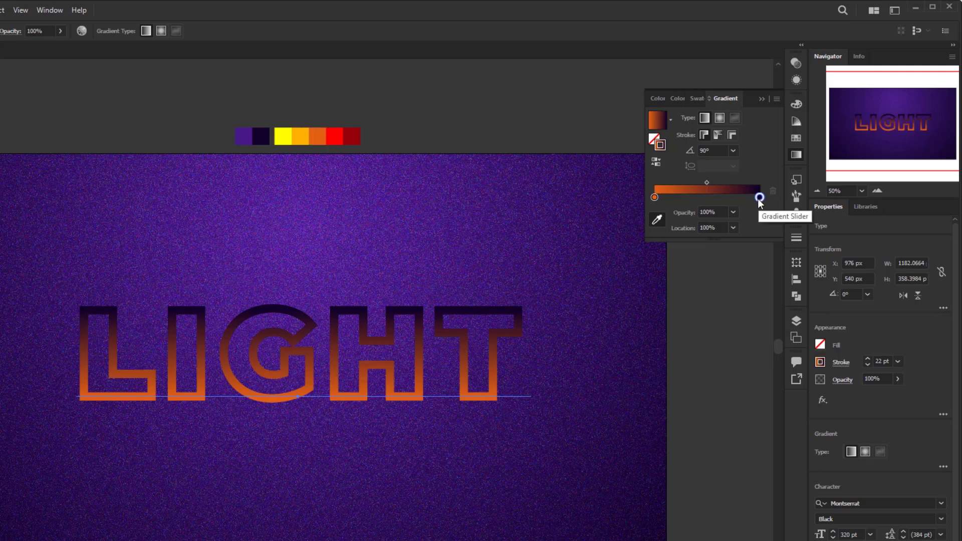
{"action": "left_click", "coordinate": [302, 136]}
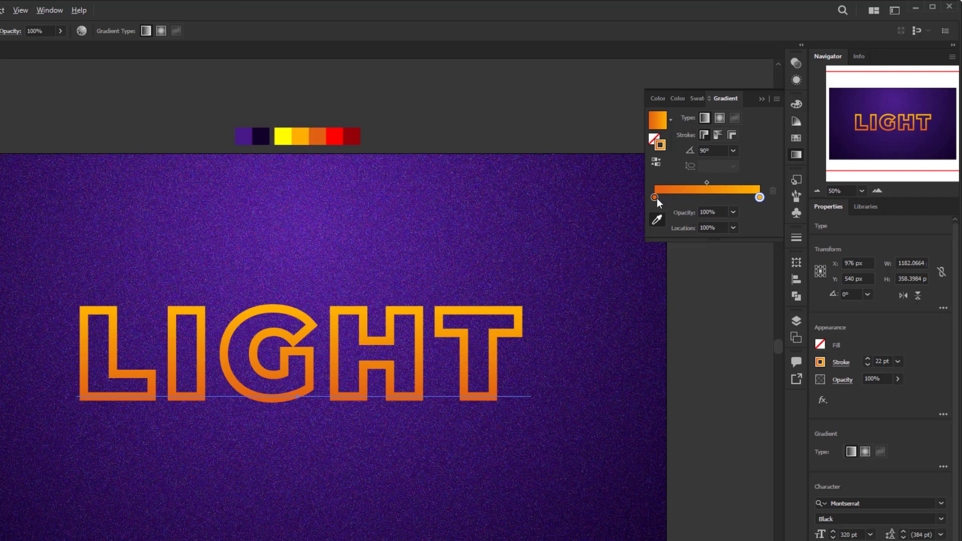
Duplicate the dark orange gradient stop to the 80% location and the yellow-orange stop to the 60% location.
{"action": "left_click_drag", "start_coordinate": [654, 198], "coordinate": [737, 200]}
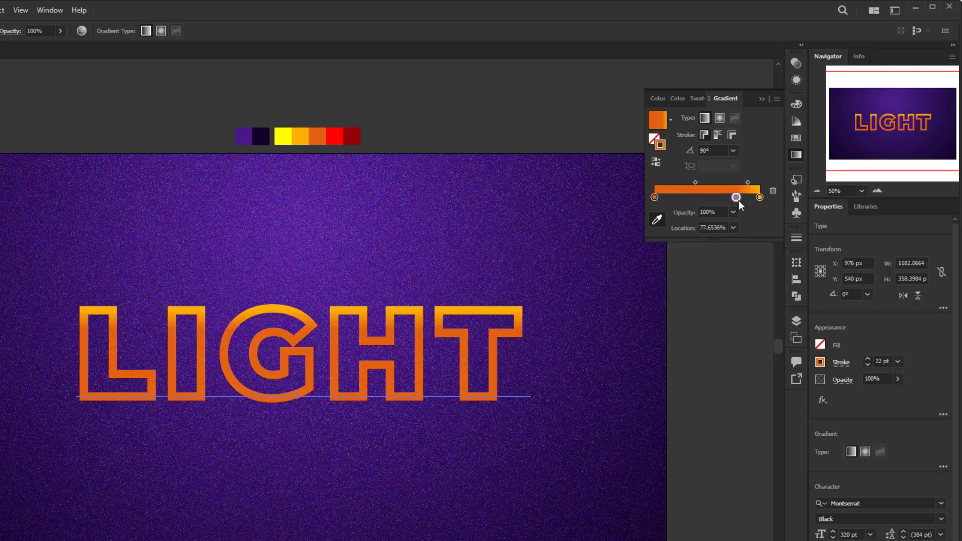
{"action": "left_click", "coordinate": [733, 228]}
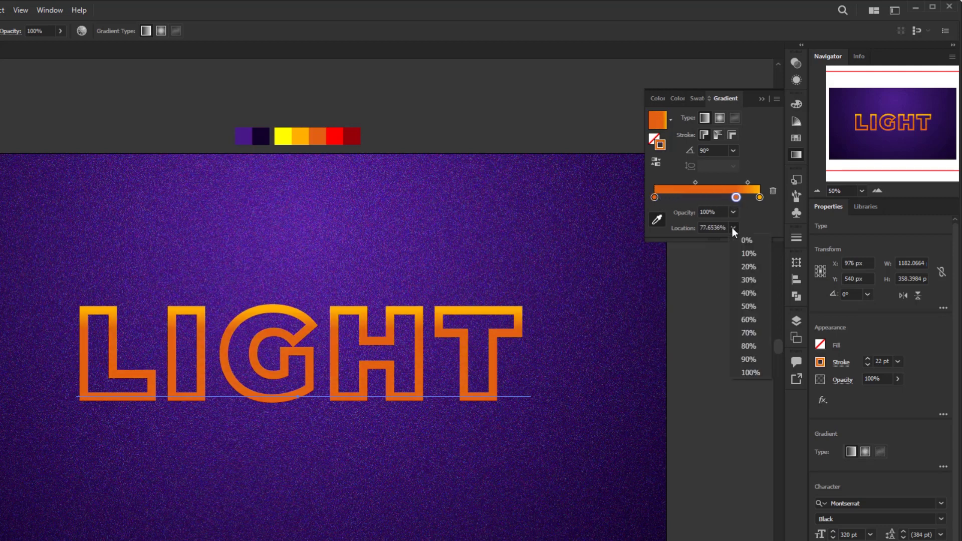
{"action": "left_click", "coordinate": [748, 346]}
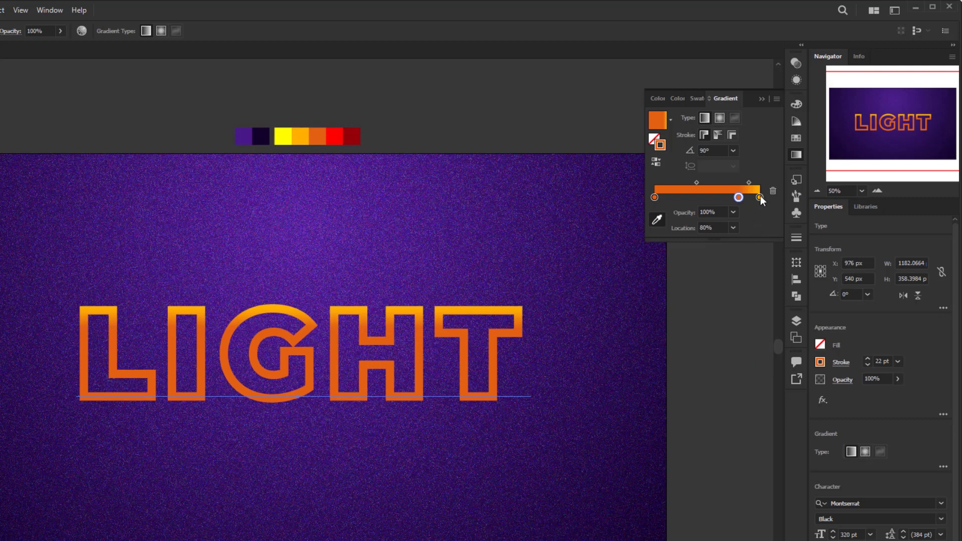
{"action": "left_click_drag", "start_coordinate": [759, 197], "coordinate": [711, 198]}
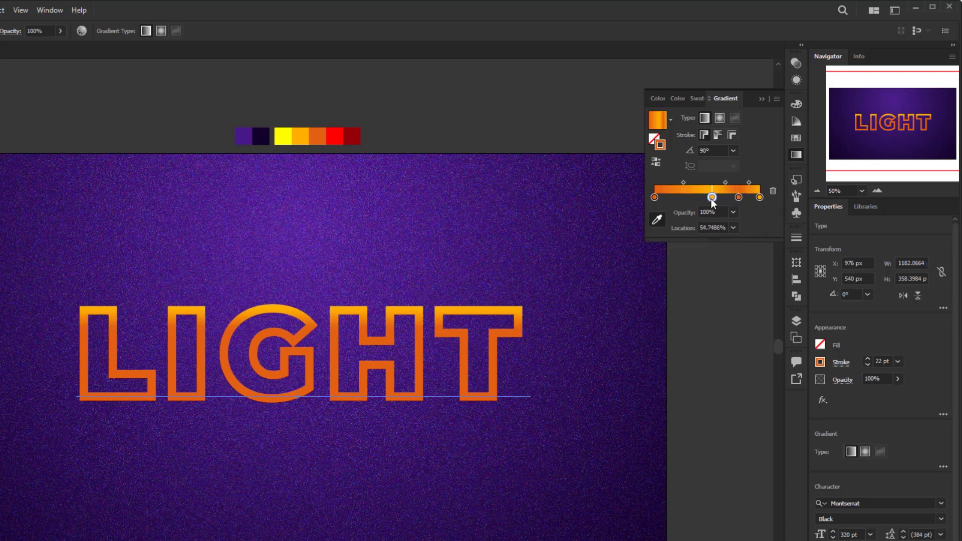
{"action": "left_click", "coordinate": [733, 228]}
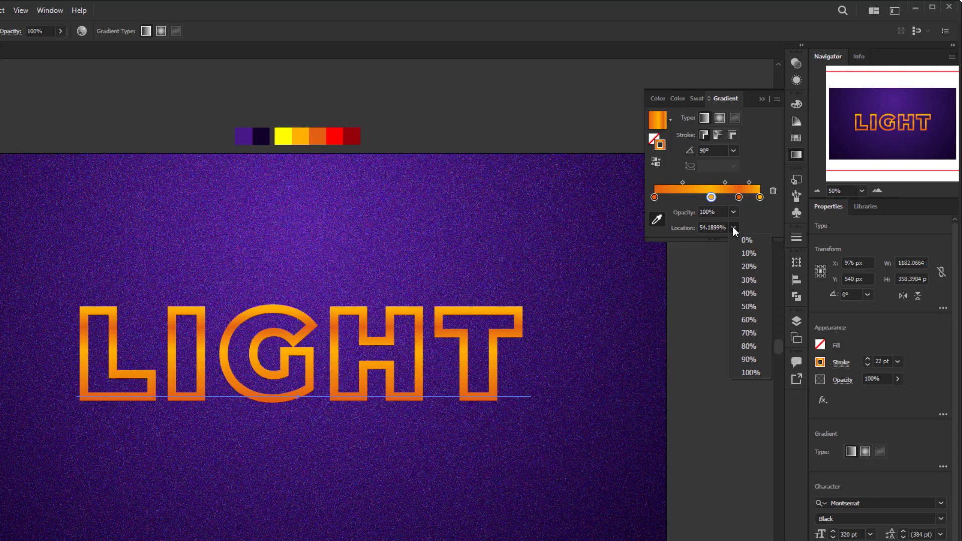
{"action": "left_click", "coordinate": [743, 318]}
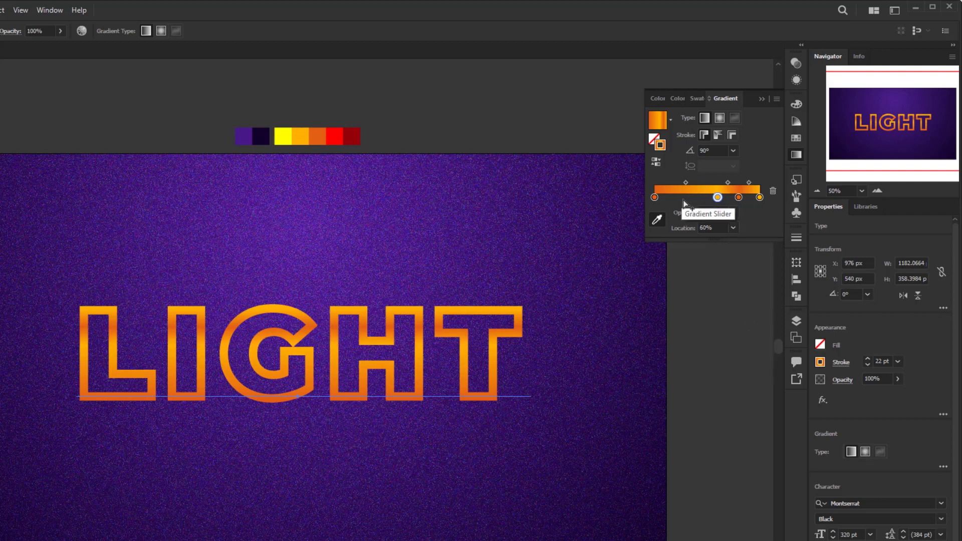
Add a yellow-orange copy at 20% and a dark orange copy at 40% to the stroke gradient's stops.
{"action": "left_click_drag", "start_coordinate": [717, 198], "coordinate": [675, 198]}
{"action": "left_click", "coordinate": [733, 228]}
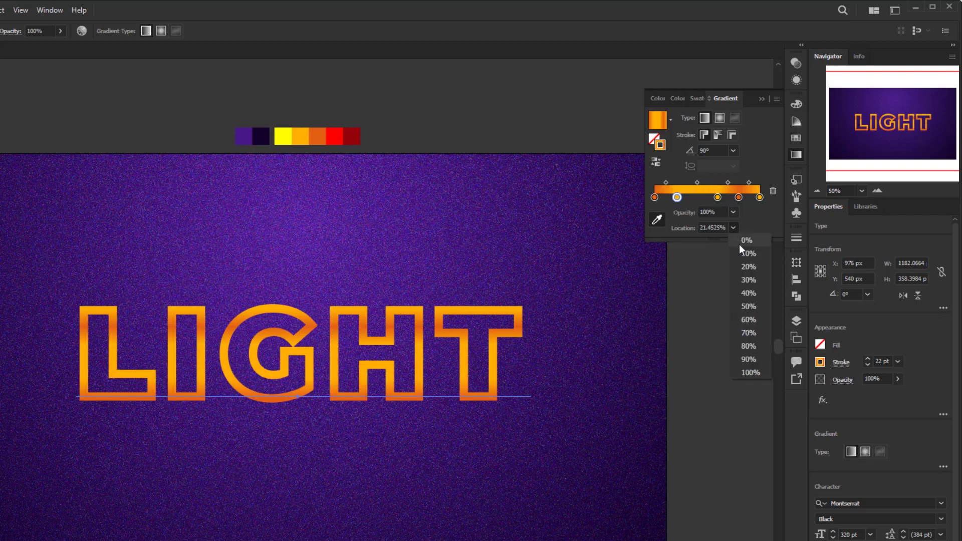
{"action": "left_click", "coordinate": [746, 266]}
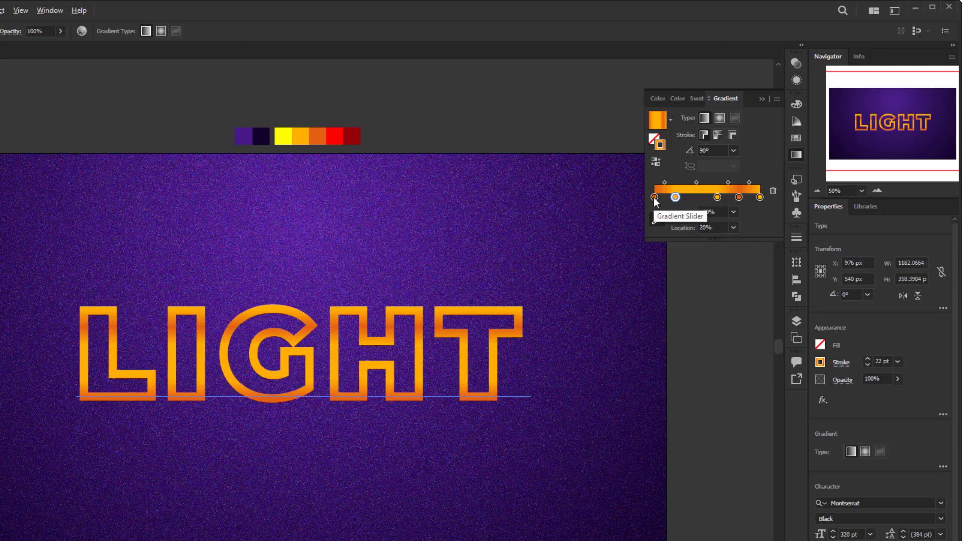
{"action": "left_click", "coordinate": [697, 199]}
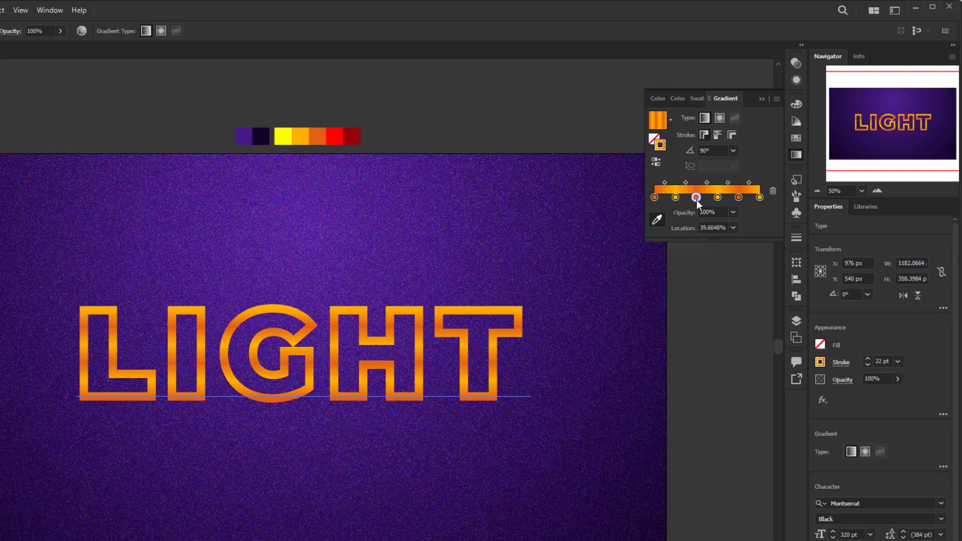
{"action": "left_click", "coordinate": [733, 228]}
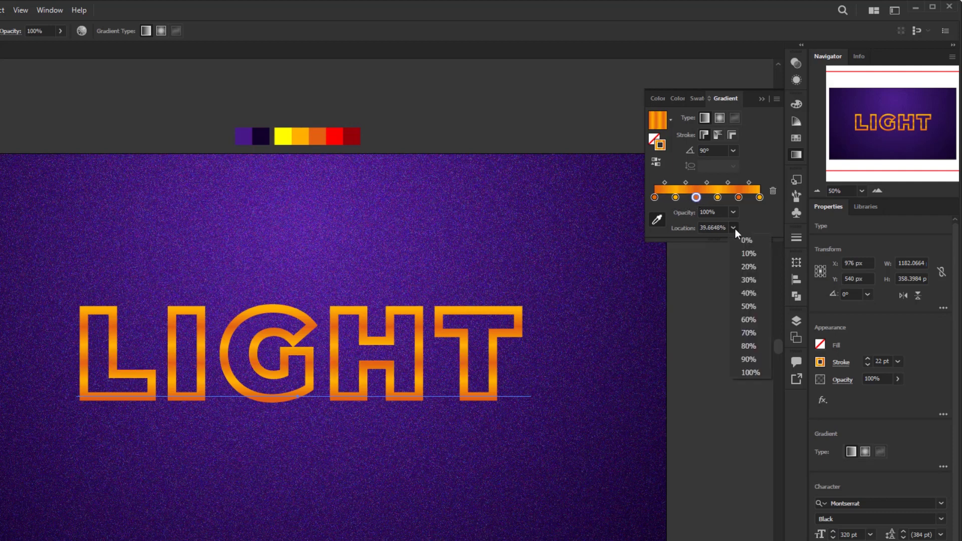
{"action": "left_click", "coordinate": [743, 291]}
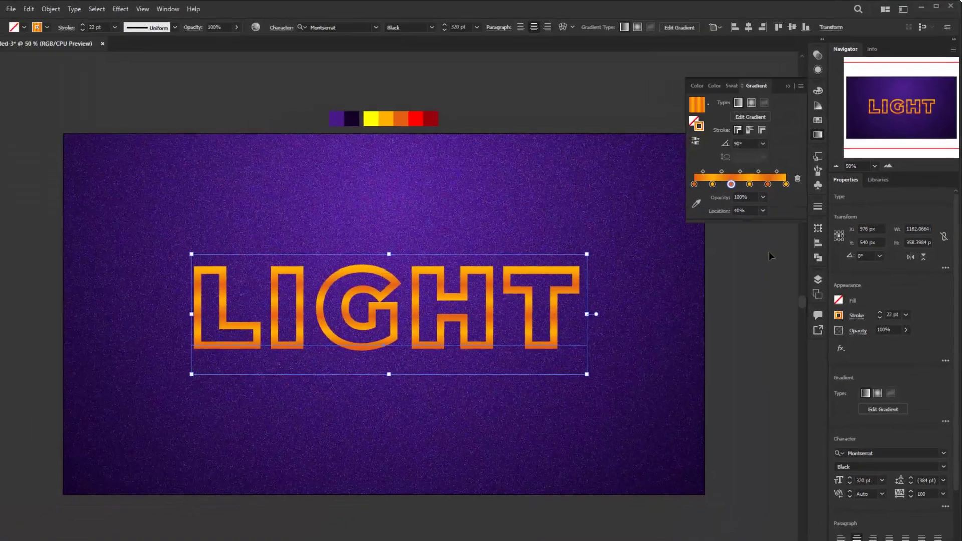
{"action": "scroll", "coordinate": [632, 236], "scroll_direction": "up", "scroll_amount": 1}
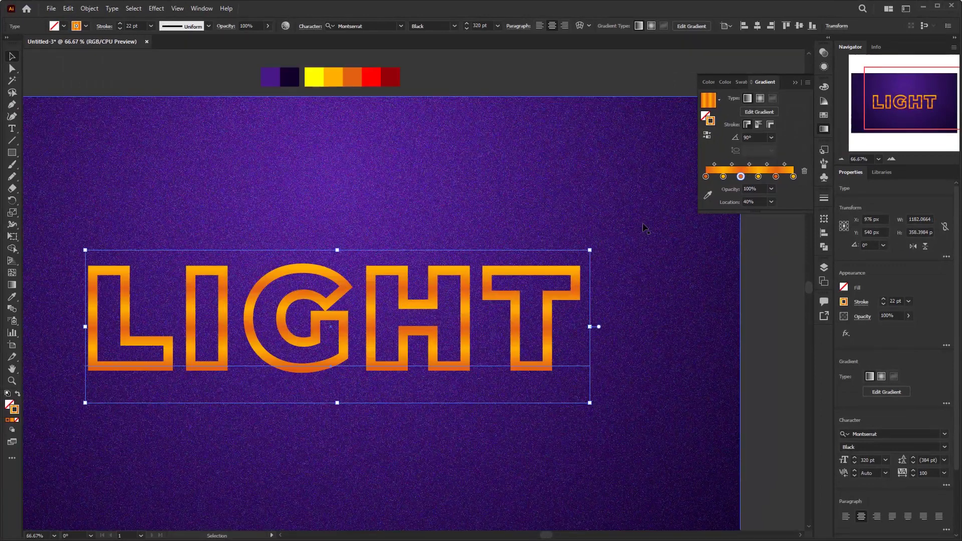
{"action": "left_click_drag", "start_coordinate": [443, 211], "coordinate": [536, 195]}
{"action": "scroll", "coordinate": [536, 195], "scroll_direction": "down", "scroll_amount": 1}
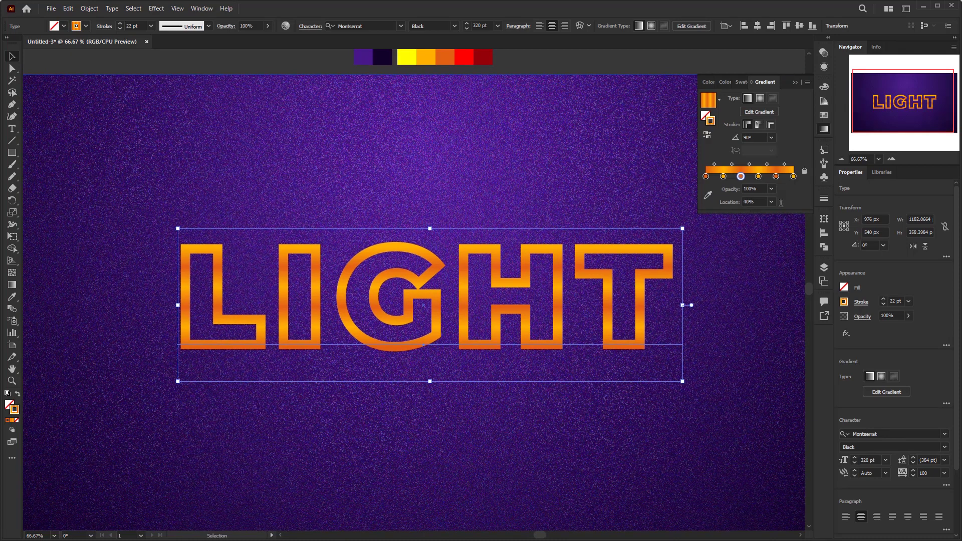
{"action": "scroll", "coordinate": [632, 195], "scroll_direction": "up", "scroll_amount": 2}
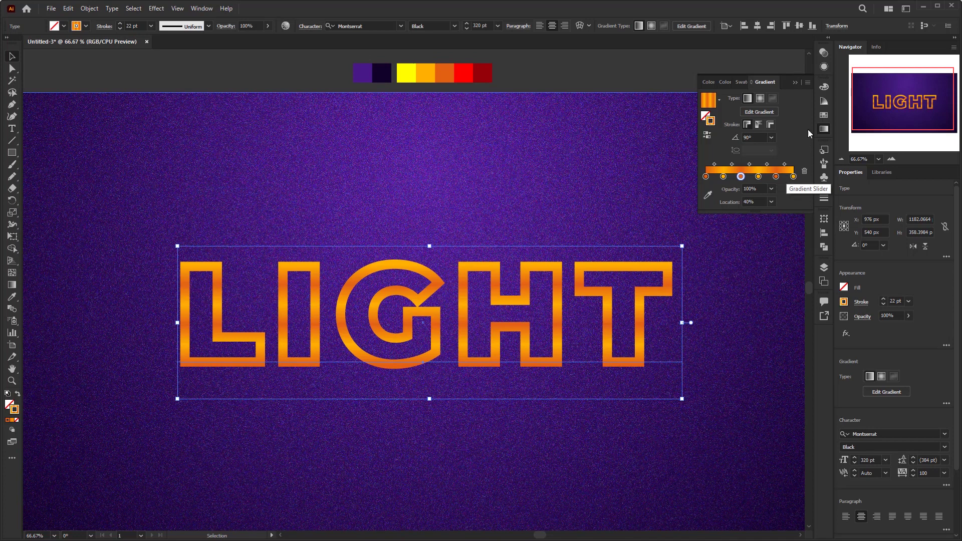
{"action": "left_click", "coordinate": [796, 82]}
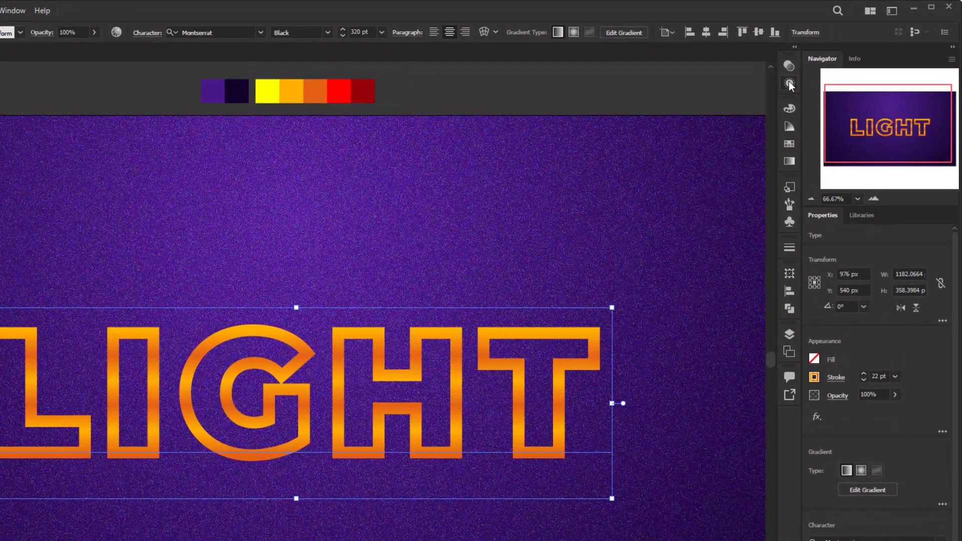
Duplicate the LIGHT text's 22 pt gradient stroke and set the upper copy's weight to 18 pt.
{"action": "left_click", "coordinate": [798, 80]}
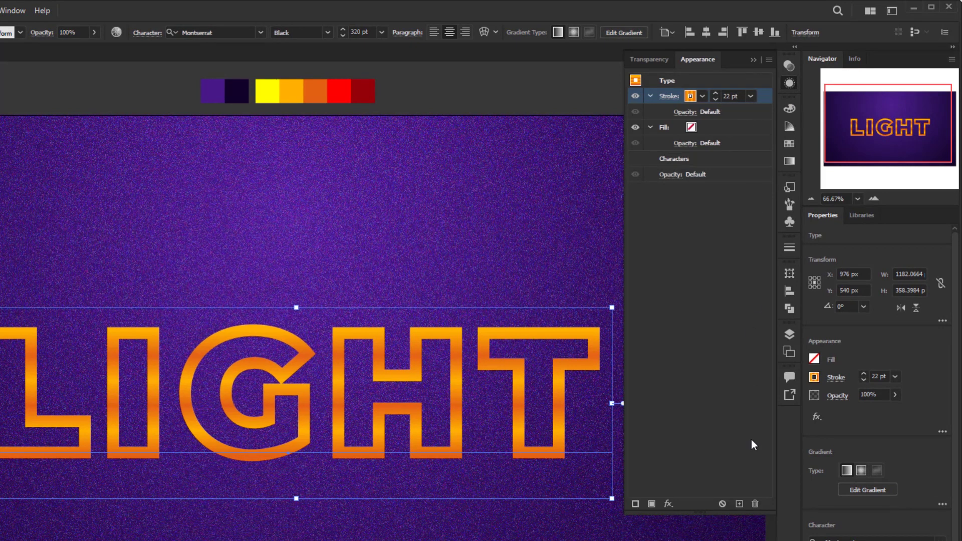
{"action": "left_click", "coordinate": [740, 504]}
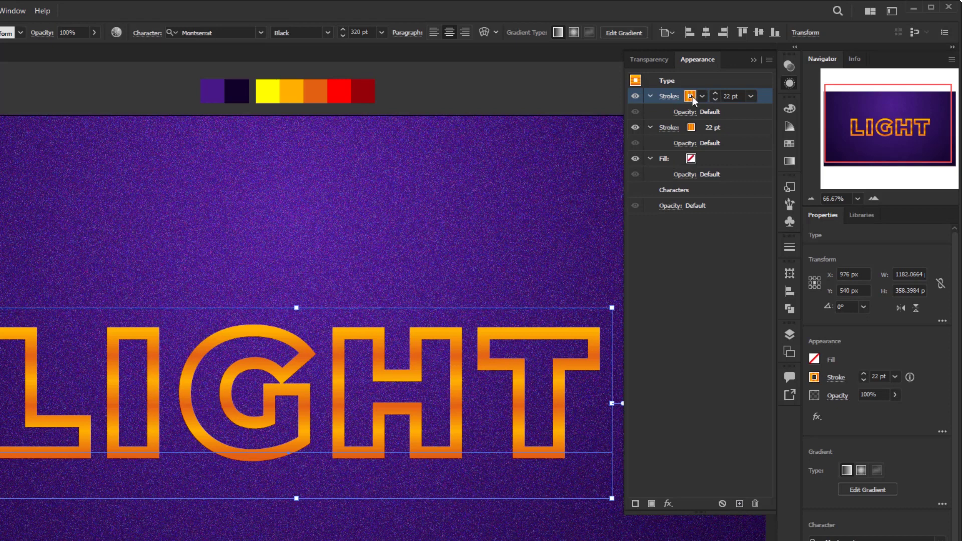
{"action": "double_click", "coordinate": [726, 96]}
{"action": "type", "text": "18"}
{"action": "key", "text": "Return"}
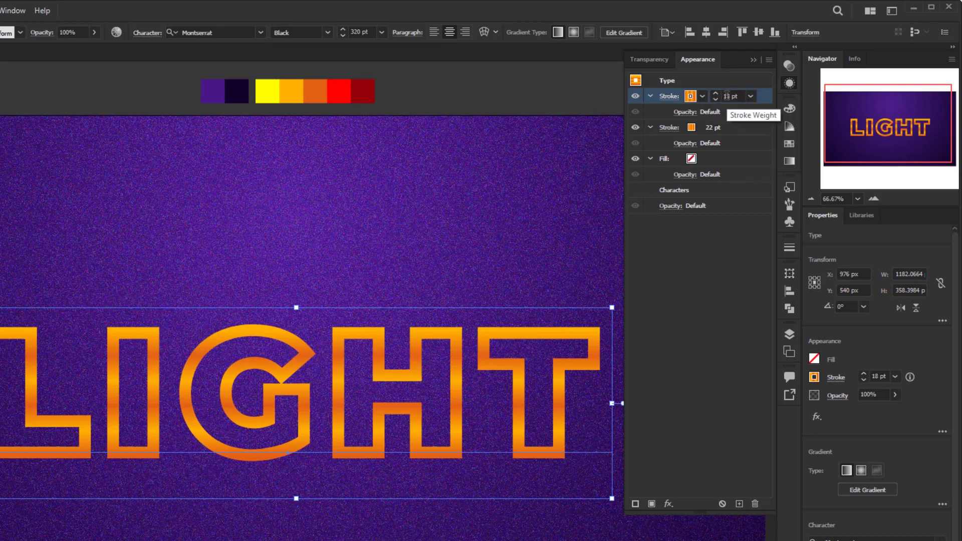
Reverse the gradient of the LIGHT text's 18 pt stroke and inspect the letter edges up close.
{"action": "left_click", "coordinate": [788, 161]}
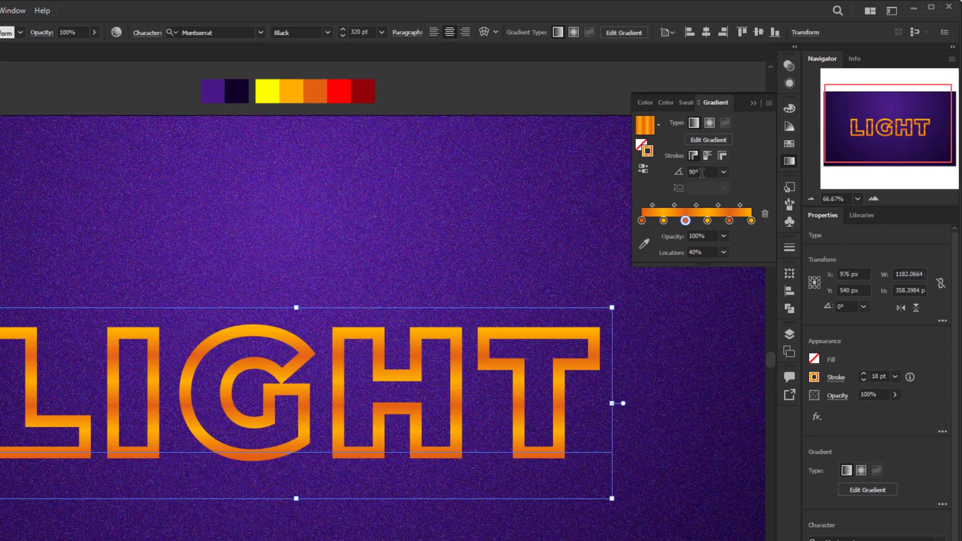
{"action": "left_click", "coordinate": [645, 167]}
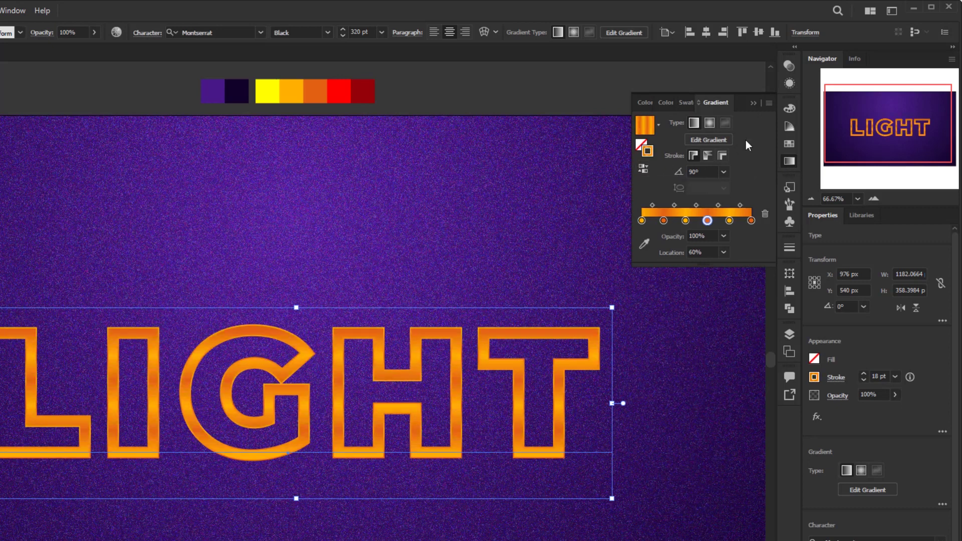
{"action": "left_click", "coordinate": [753, 103]}
{"action": "scroll", "coordinate": [378, 391], "scroll_direction": "up", "scroll_amount": 2}
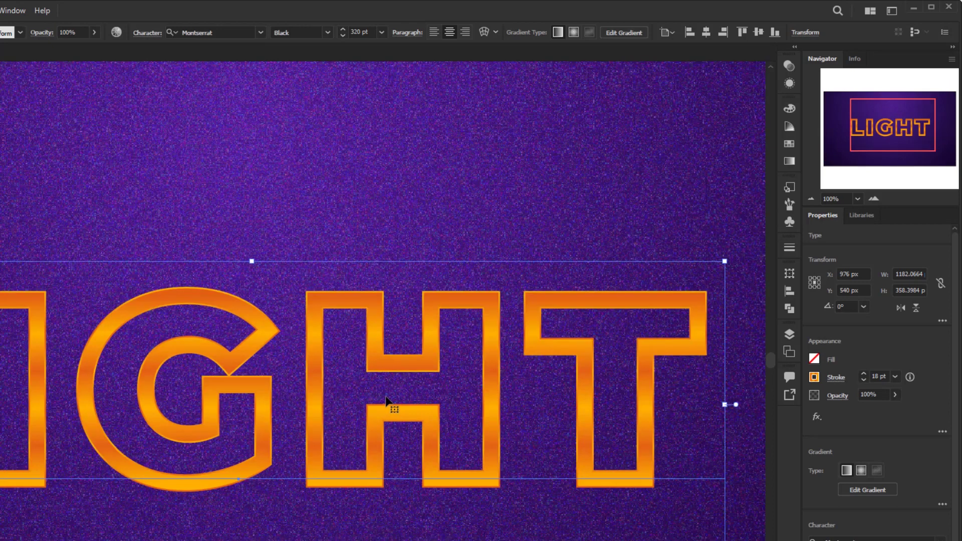
{"action": "scroll", "coordinate": [266, 290], "scroll_direction": "up", "scroll_amount": 1}
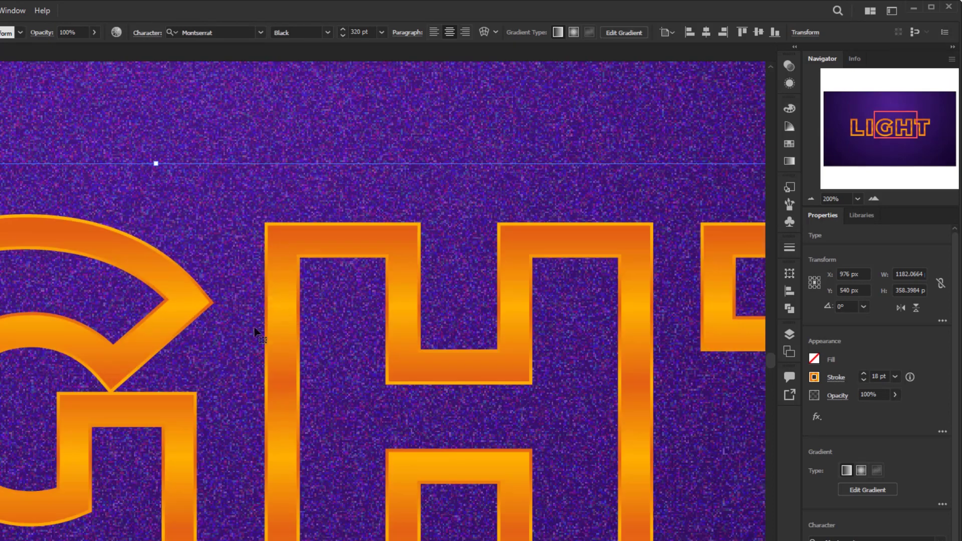
{"action": "scroll", "coordinate": [387, 301], "scroll_direction": "down", "scroll_amount": 3}
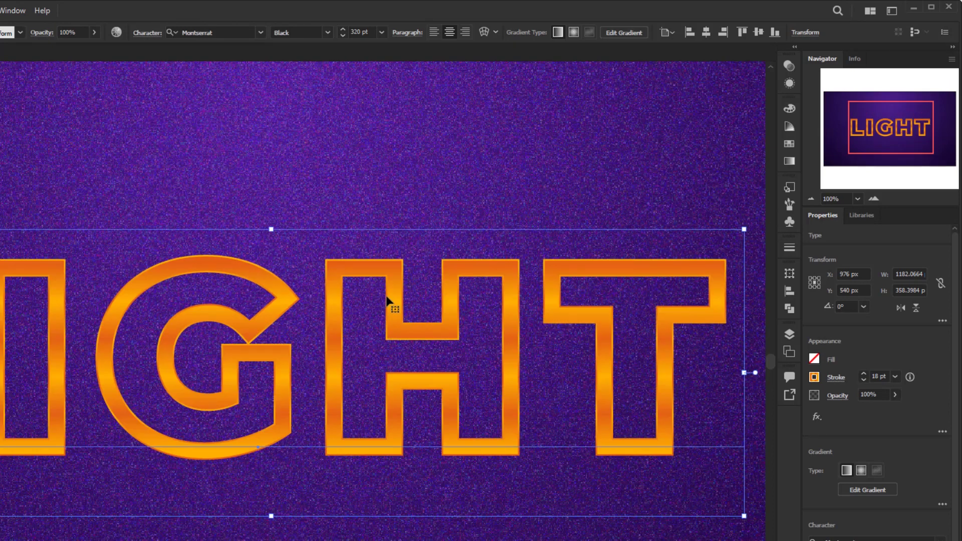
{"action": "left_click_drag", "start_coordinate": [387, 301], "coordinate": [355, 336]}
Add a new stroke above the LIGHT text's gradient strokes, coloured white with a 10 pt weight.
{"action": "left_click", "coordinate": [790, 84]}
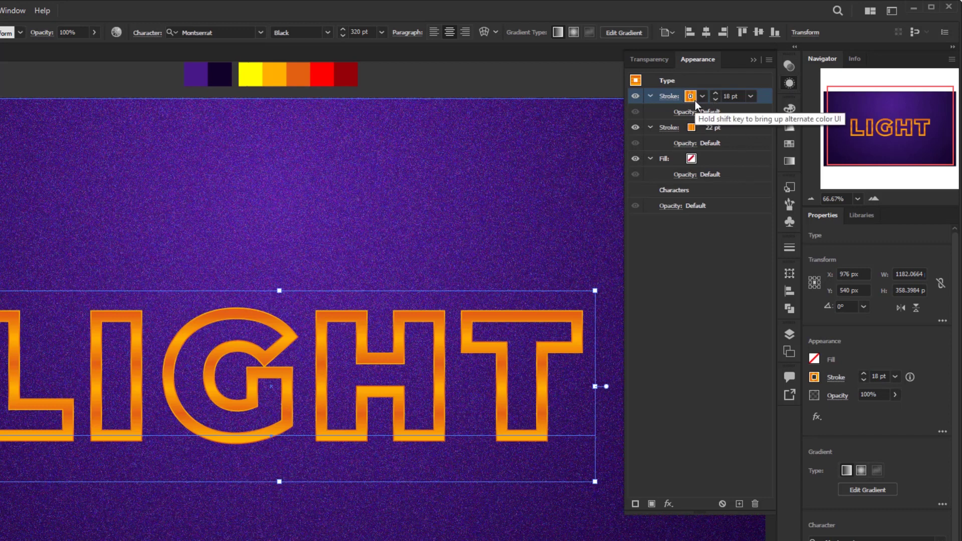
{"action": "left_click", "coordinate": [635, 503]}
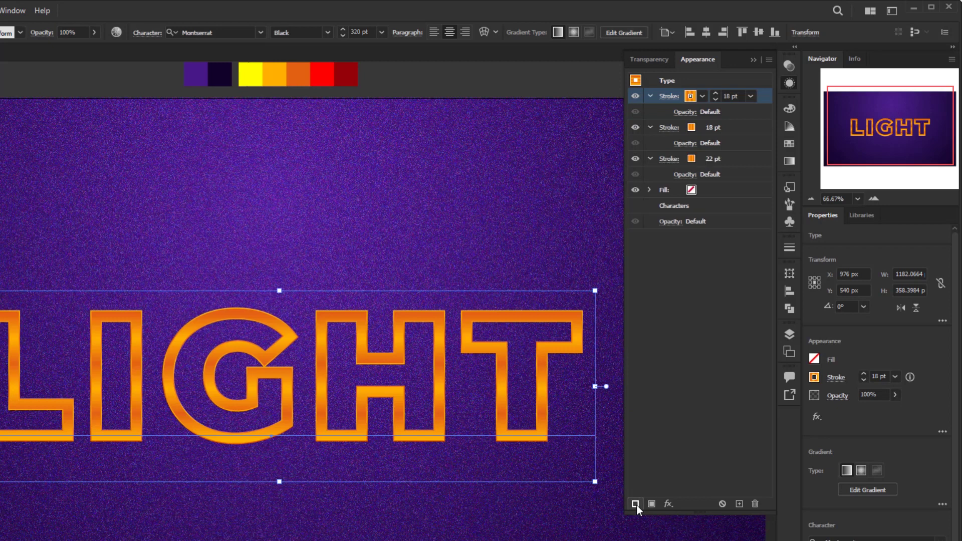
{"action": "left_click", "coordinate": [703, 96]}
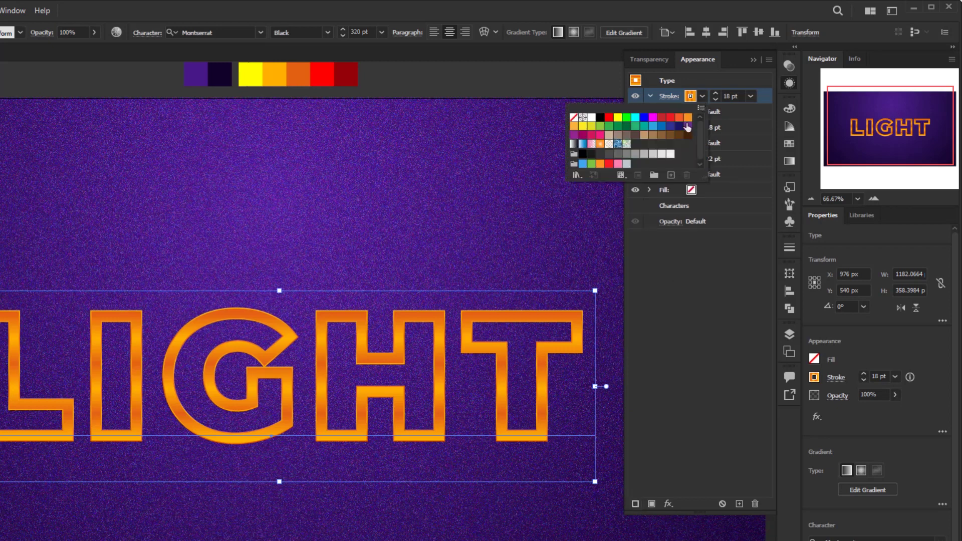
{"action": "left_click", "coordinate": [590, 118]}
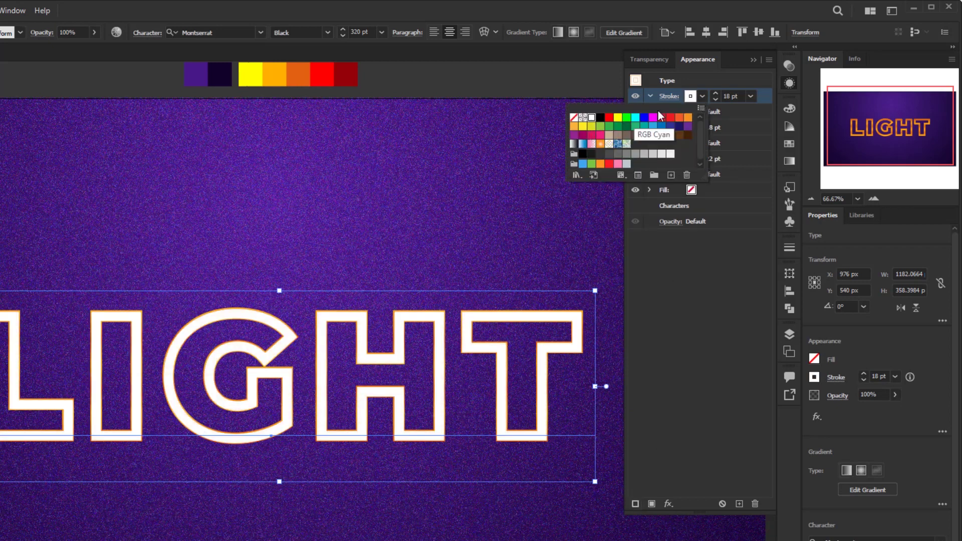
{"action": "double_click", "coordinate": [726, 95]}
{"action": "type", "text": "10"}
{"action": "key", "text": "Return"}
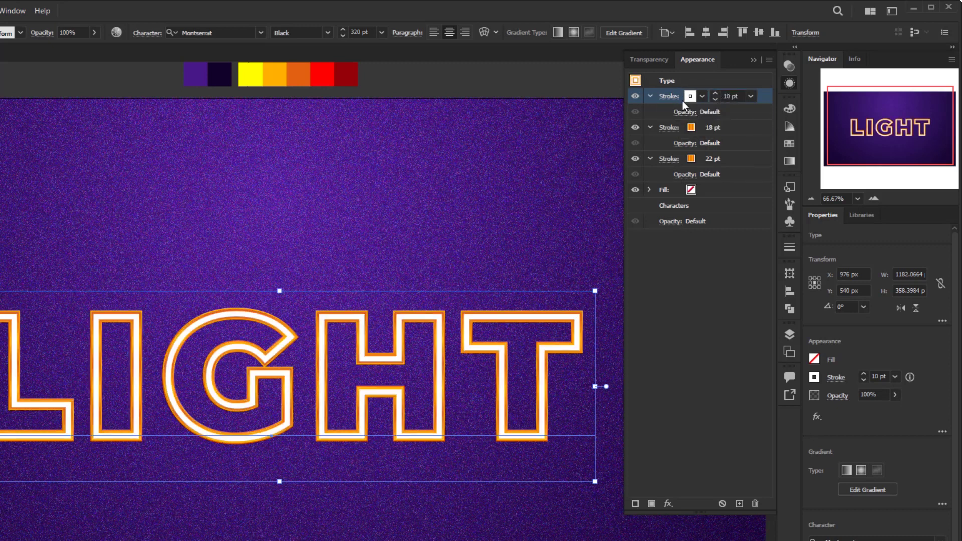
Turn the white stroke into round dots with a round cap and a dashed line of 0 pt dash and 30 pt gap.
{"action": "left_click", "coordinate": [674, 96]}
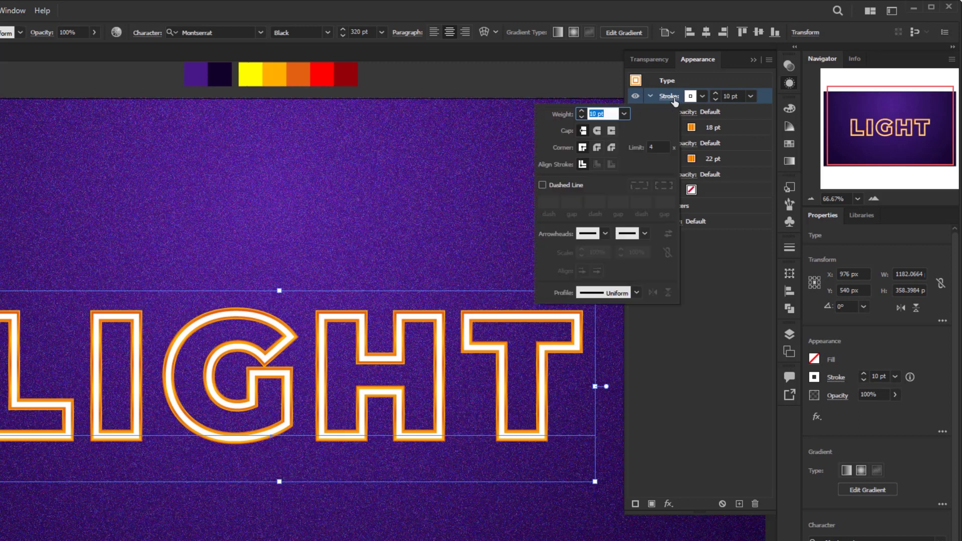
{"action": "left_click", "coordinate": [598, 130]}
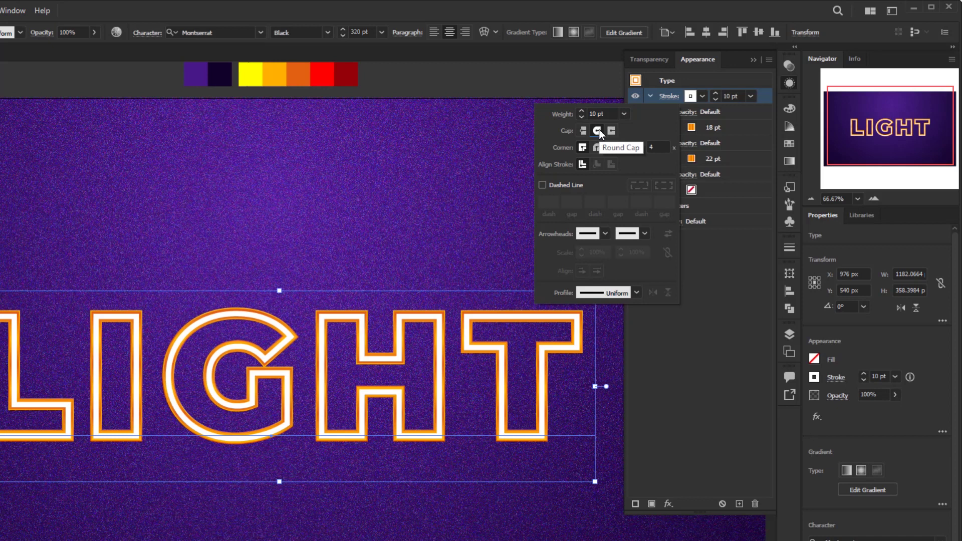
{"action": "left_click", "coordinate": [547, 185]}
{"action": "left_click", "coordinate": [555, 203]}
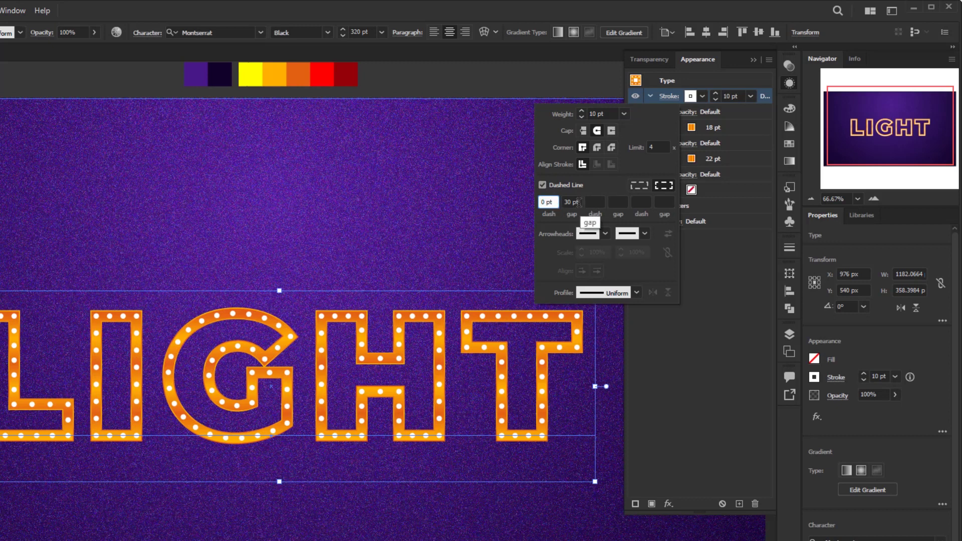
{"action": "left_click", "coordinate": [579, 202]}
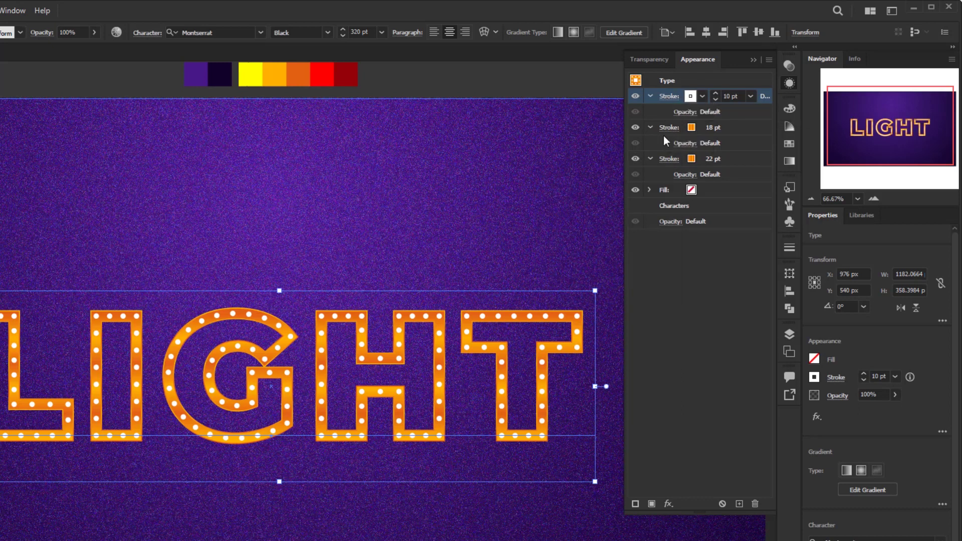
{"action": "left_click_drag", "start_coordinate": [663, 136], "coordinate": [718, 122]}
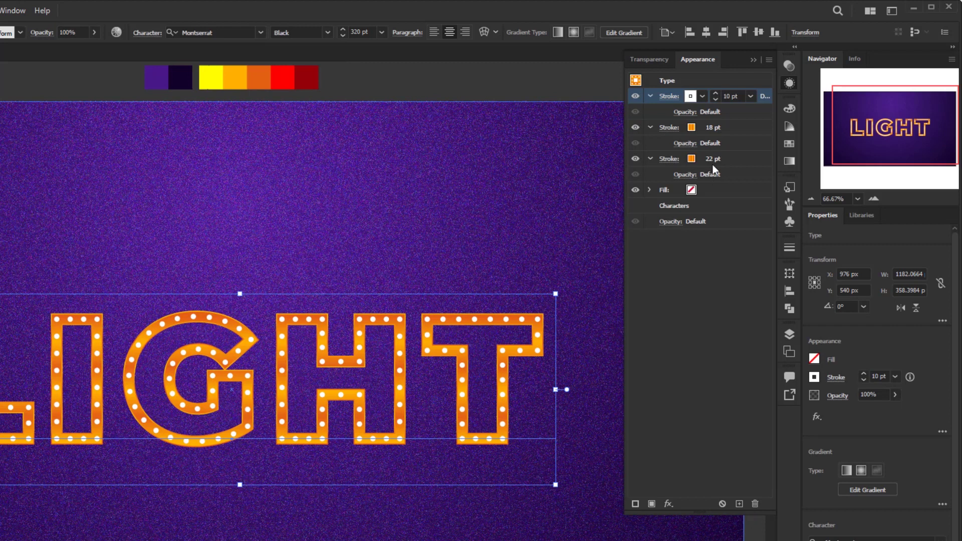
Duplicate the white dashed stroke and make the lower copy yellow with a 13 pt weight.
{"action": "left_click", "coordinate": [740, 503]}
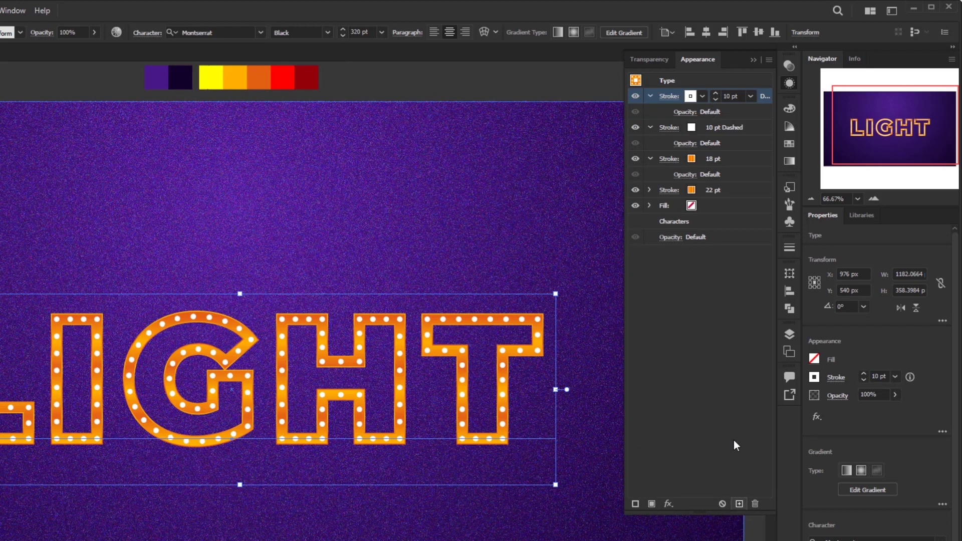
{"action": "left_click", "coordinate": [750, 127]}
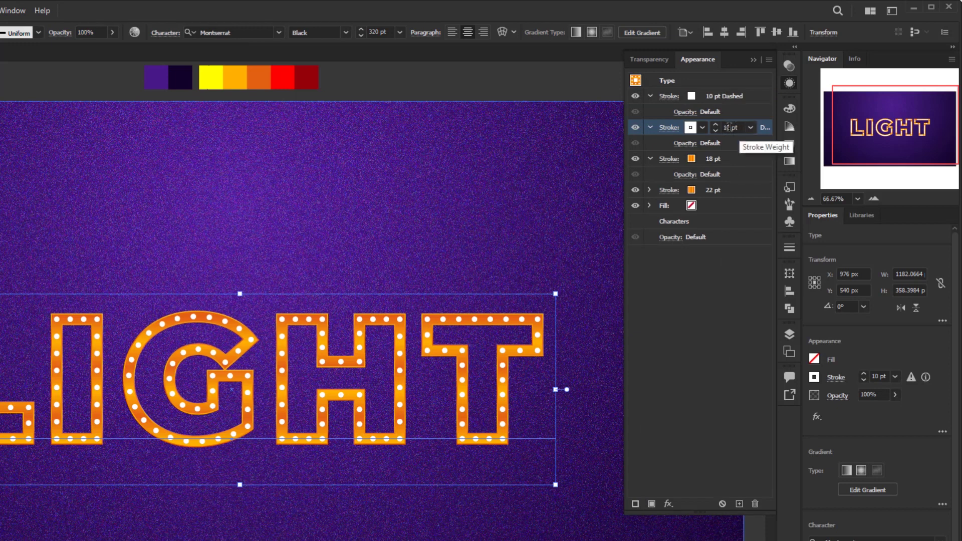
{"action": "left_click", "coordinate": [702, 128]}
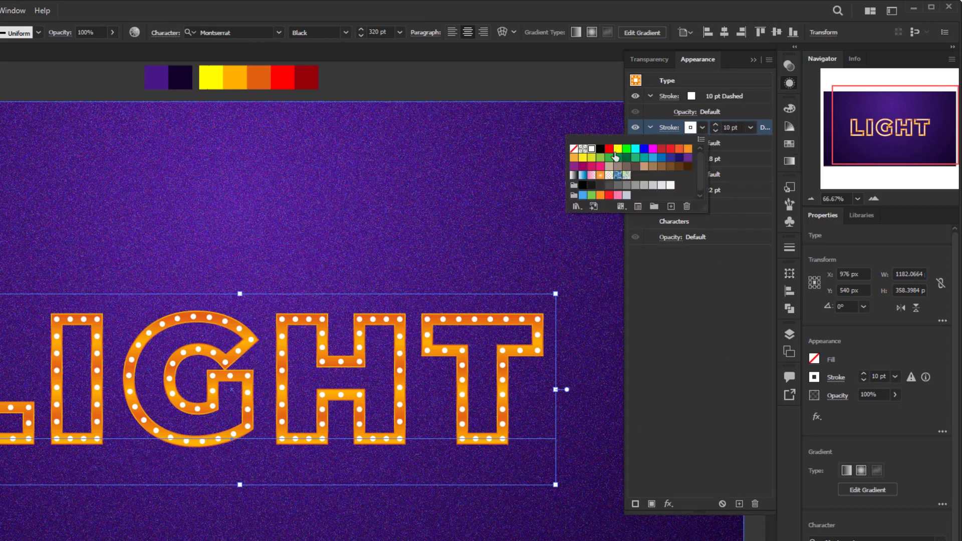
{"action": "left_click", "coordinate": [618, 149]}
{"action": "double_click", "coordinate": [732, 127]}
{"action": "type", "text": "13"}
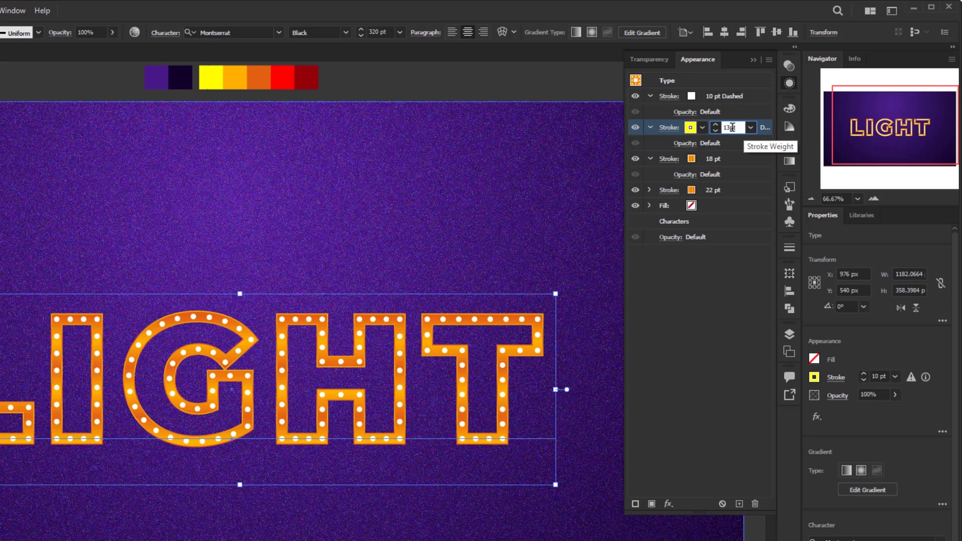
{"action": "key", "text": "Return"}
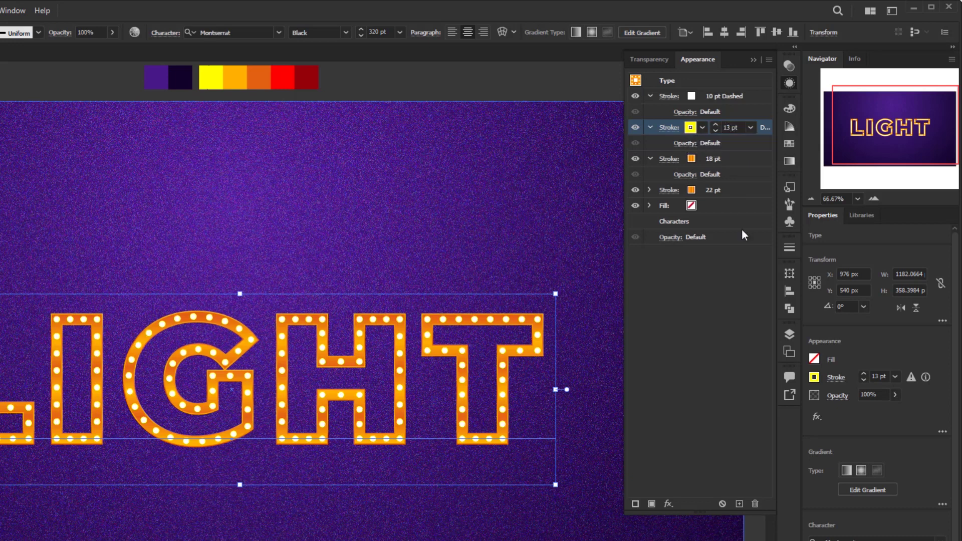
Duplicate the yellow dashed stroke and set the lower copy's weight to 15 pt.
{"action": "left_click", "coordinate": [741, 503]}
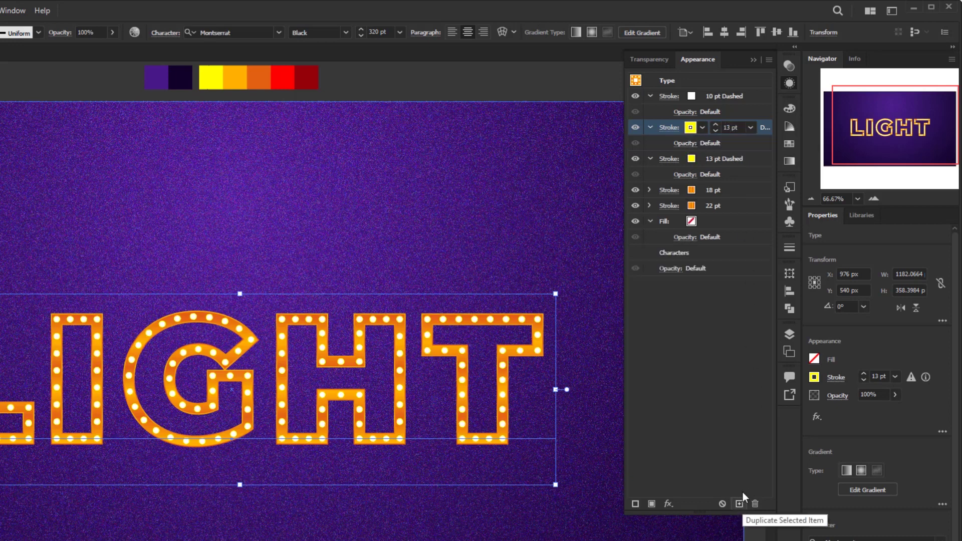
{"action": "left_click", "coordinate": [753, 161]}
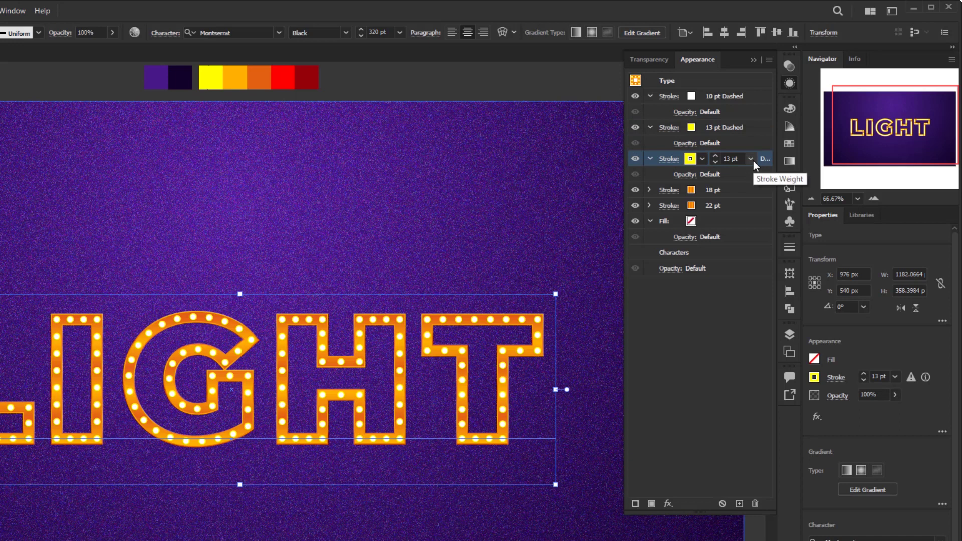
{"action": "double_click", "coordinate": [731, 159]}
{"action": "type", "text": "15"}
{"action": "key", "text": "Return"}
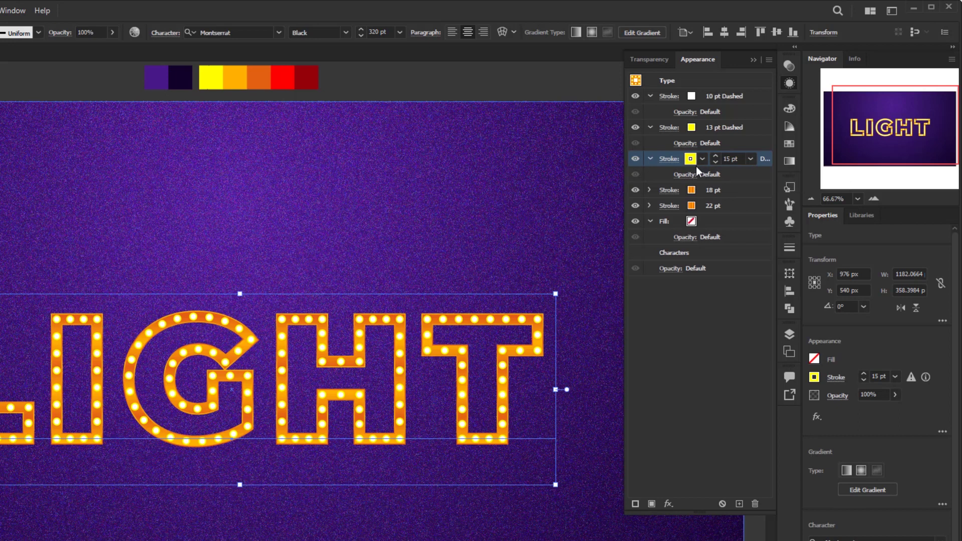
Apply a Gaussian Blur with a 2 pixel radius to the 15 pt yellow dashed stroke and inspect the bulbs up close.
{"action": "left_click", "coordinate": [670, 504]}
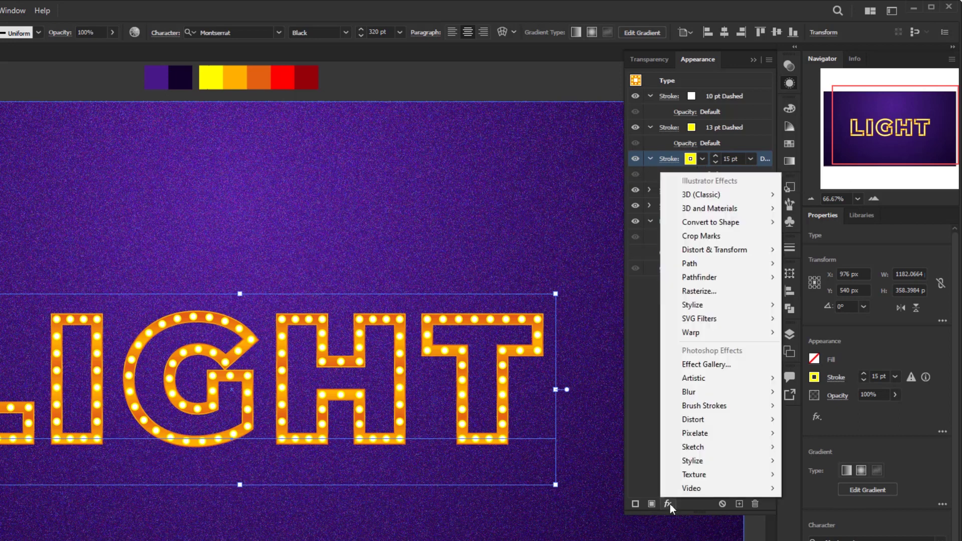
{"action": "mouse_move", "coordinate": [715, 394]}
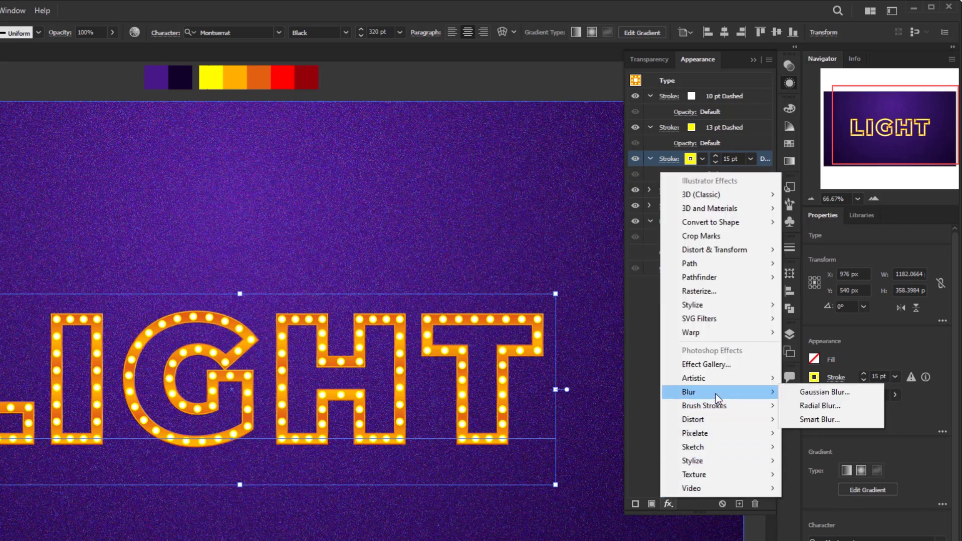
{"action": "left_click", "coordinate": [843, 393]}
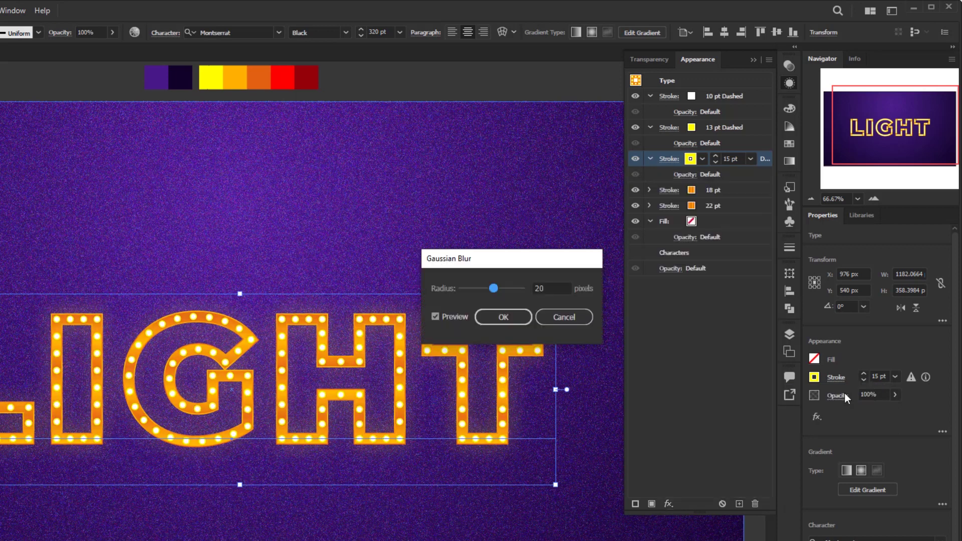
{"action": "double_click", "coordinate": [550, 289]}
{"action": "type", "text": "2"}
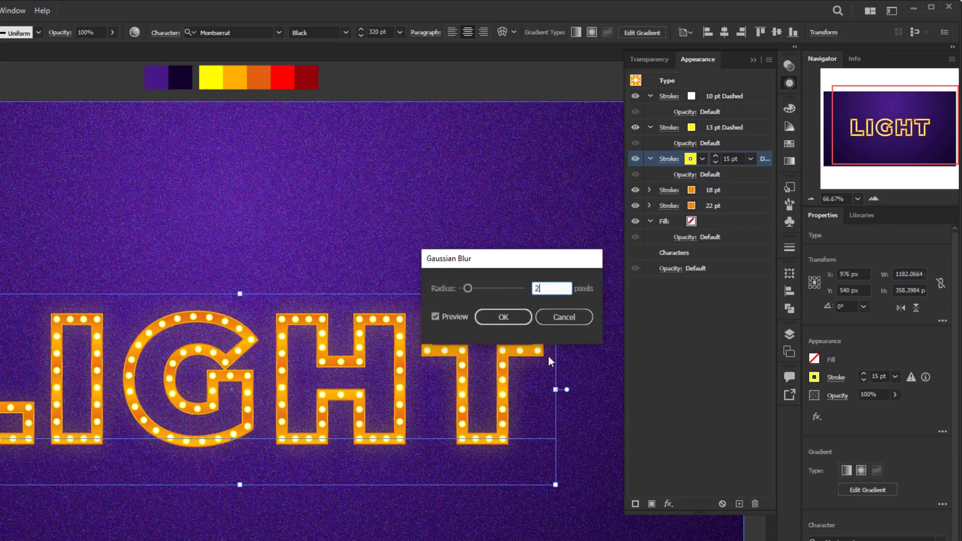
{"action": "left_click", "coordinate": [518, 318]}
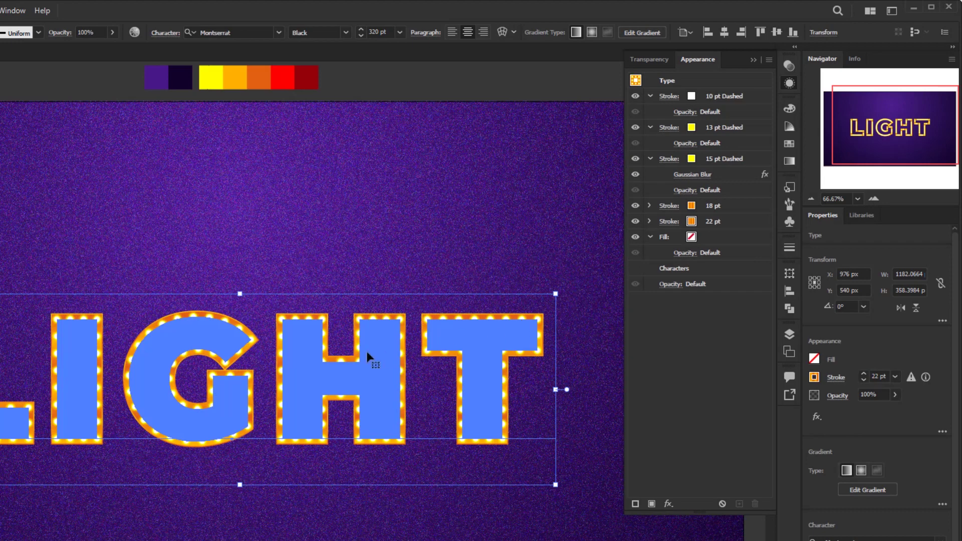
{"action": "scroll", "coordinate": [367, 356], "scroll_direction": "up", "scroll_amount": 3}
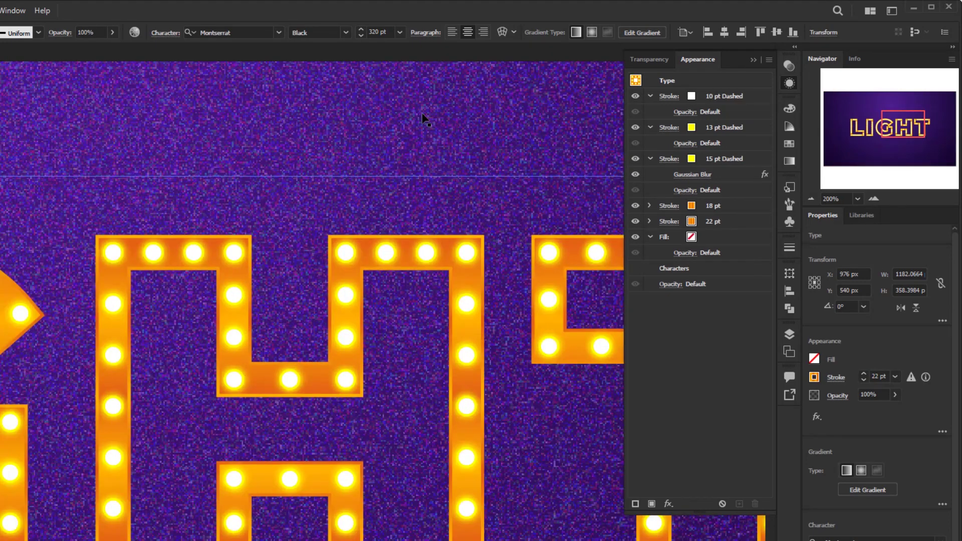
{"action": "scroll", "coordinate": [423, 118], "scroll_direction": "down", "scroll_amount": 3}
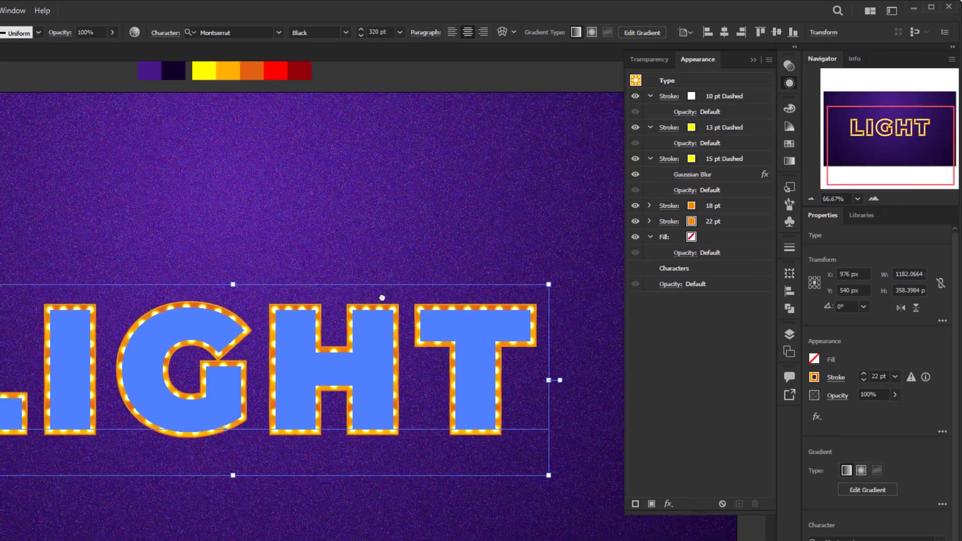
{"action": "mouse_move", "coordinate": [382, 297]}
{"action": "left_mouse_down"}
{"action": "mouse_move", "coordinate": [389, 322]}
{"action": "mouse_move", "coordinate": [419, 319]}
{"action": "mouse_move", "coordinate": [396, 301]}
{"action": "left_mouse_up"}
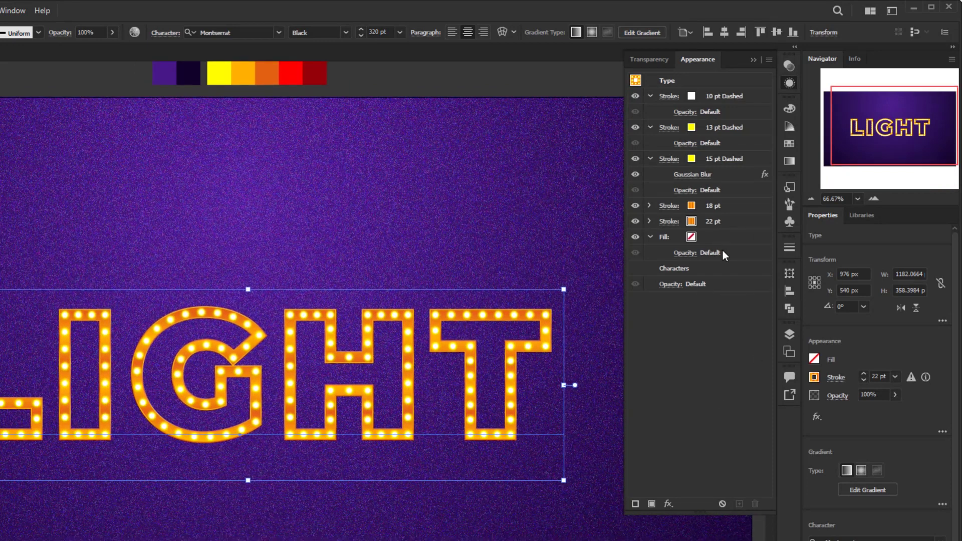
Give the text fill a linear gradient, remove its middle color stops to leave orange and yellow-orange, and set the angle to 90°.
{"action": "left_click", "coordinate": [752, 241]}
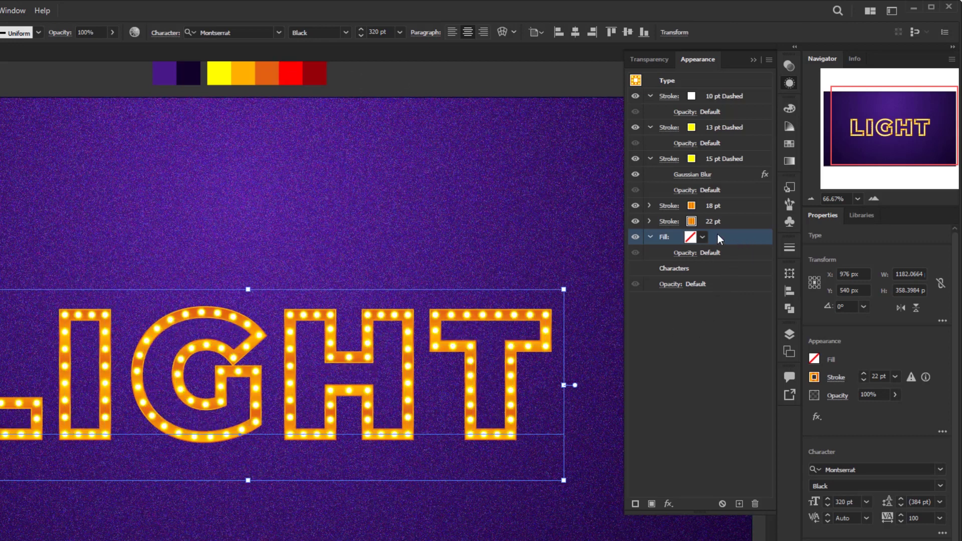
{"action": "left_click", "coordinate": [793, 161]}
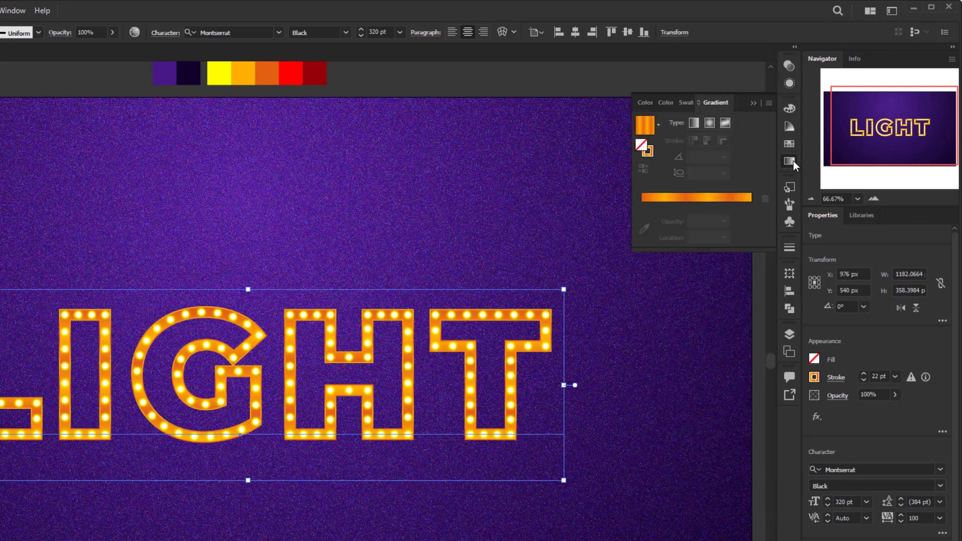
{"action": "left_click", "coordinate": [705, 199]}
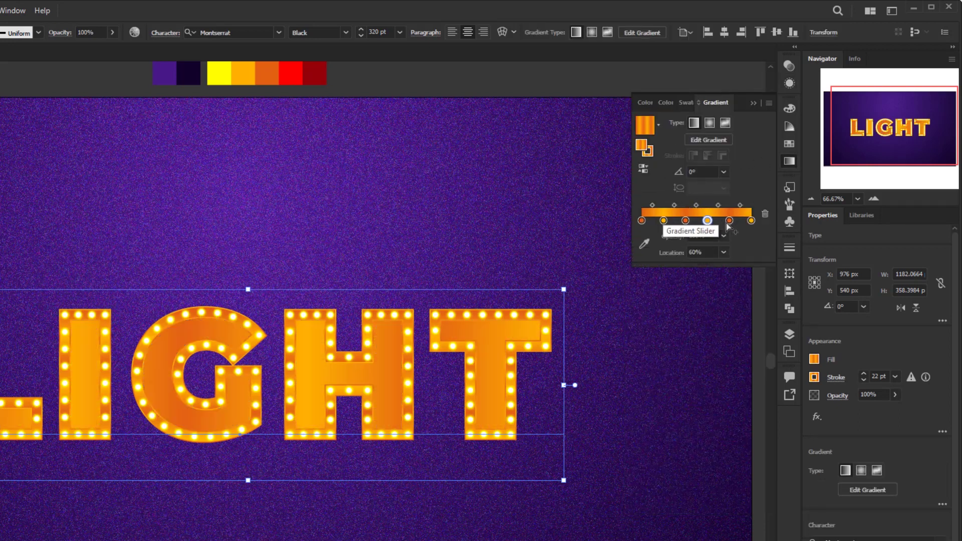
{"action": "left_click_drag", "start_coordinate": [663, 221], "coordinate": [708, 232]}
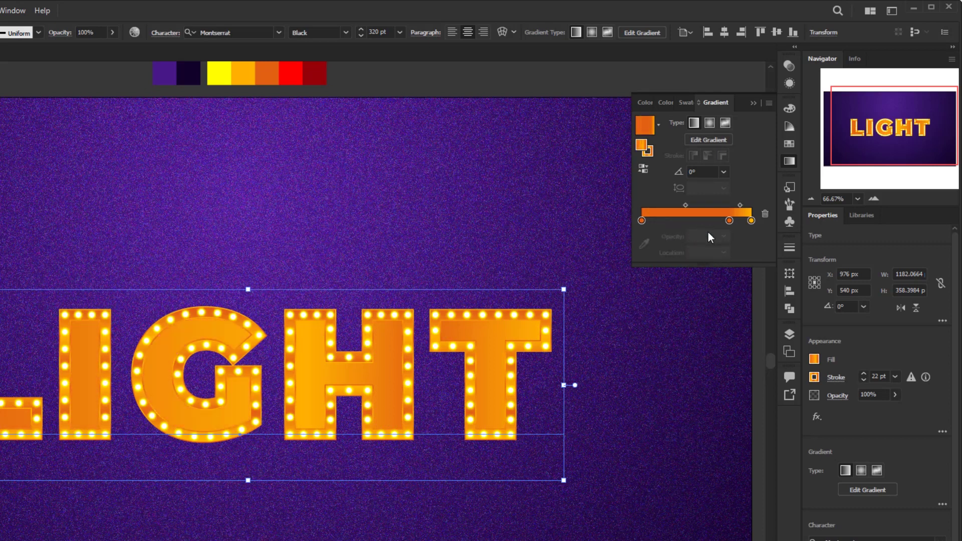
{"action": "left_click", "coordinate": [724, 172]}
{"action": "left_click", "coordinate": [737, 241]}
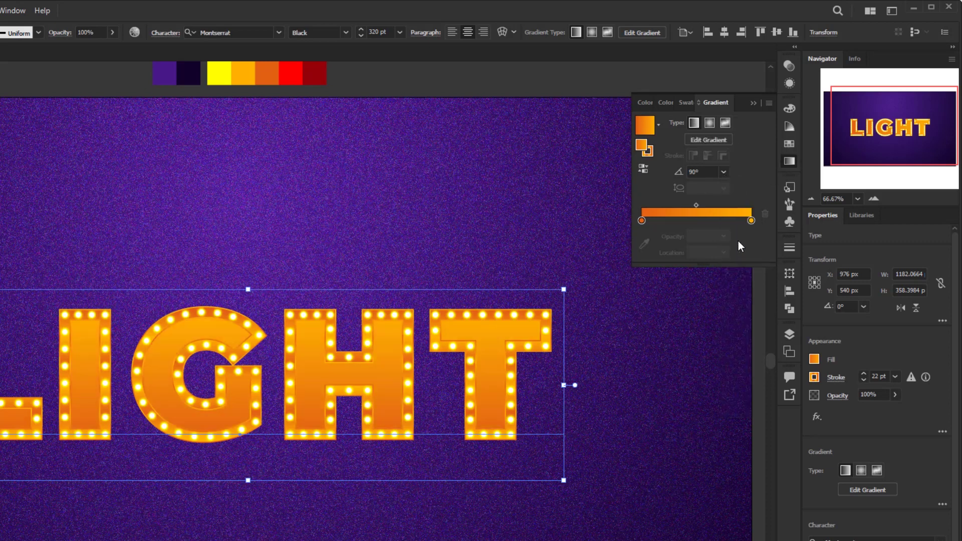
Recolor the fill gradient's start stop bright red and its end stop dark red, sampling both from the palette squares.
{"action": "left_click", "coordinate": [643, 245]}
{"action": "left_click", "coordinate": [295, 74]}
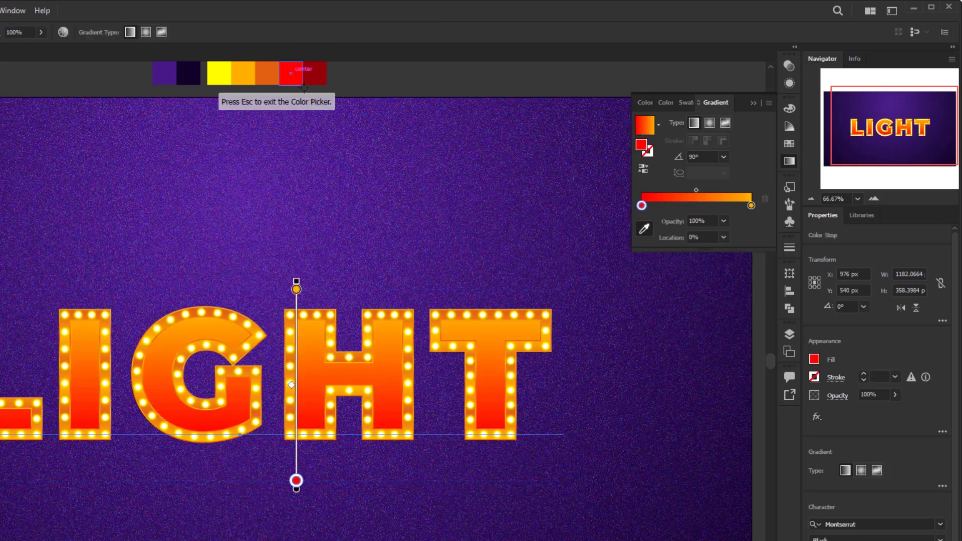
{"action": "left_click", "coordinate": [751, 206]}
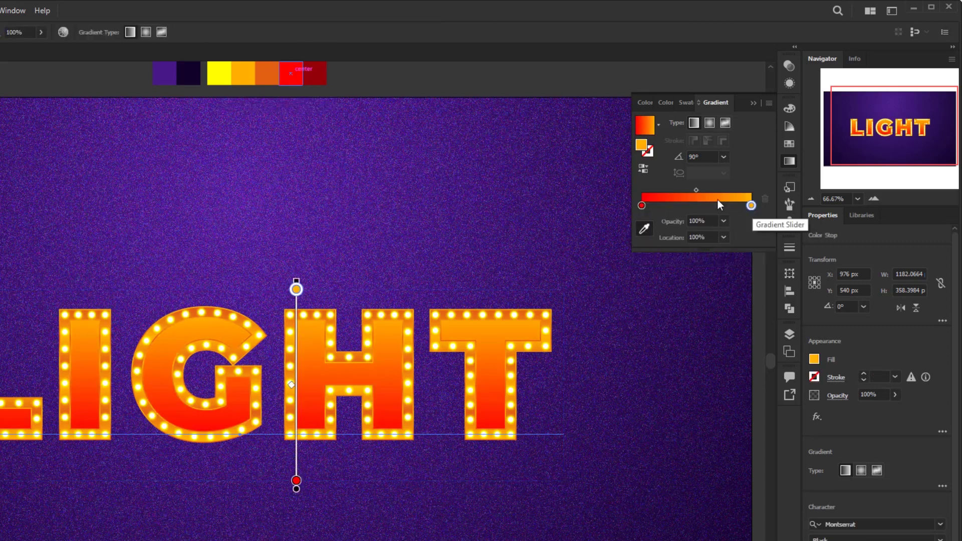
{"action": "left_click", "coordinate": [315, 73]}
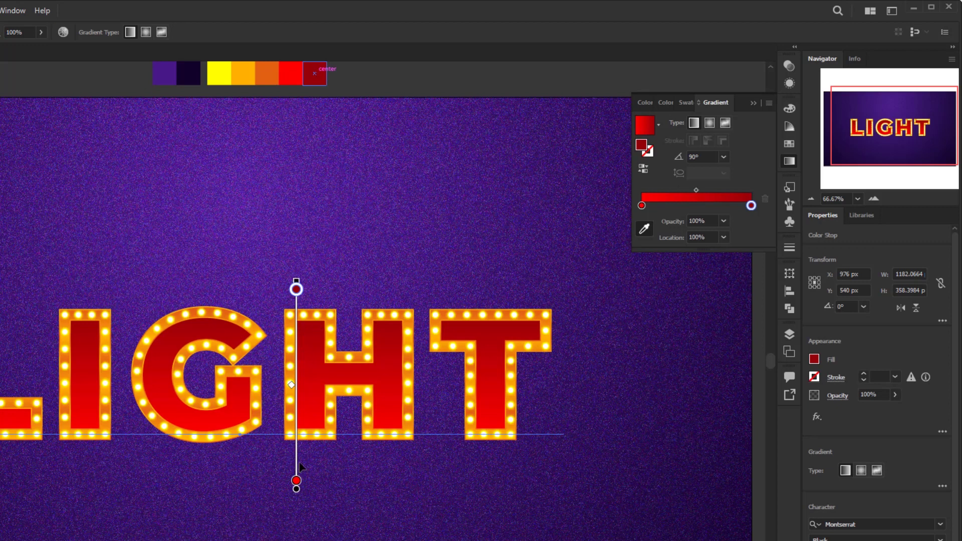
{"action": "mouse_move", "coordinate": [296, 489]}
{"action": "left_mouse_down"}
{"action": "mouse_move", "coordinate": [287, 451]}
{"action": "mouse_move", "coordinate": [248, 448]}
{"action": "left_mouse_up"}
{"action": "left_click_drag", "start_coordinate": [250, 249], "coordinate": [254, 303]}
{"action": "key", "text": "v"}
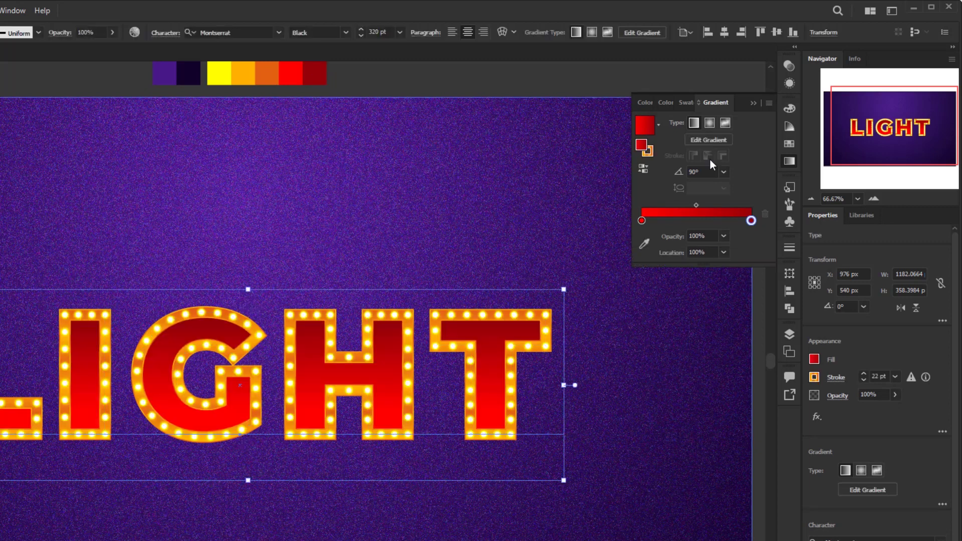
Start an Inner Glow effect on the red gradient fill with a black (000000) glow color.
{"action": "left_click", "coordinate": [790, 83]}
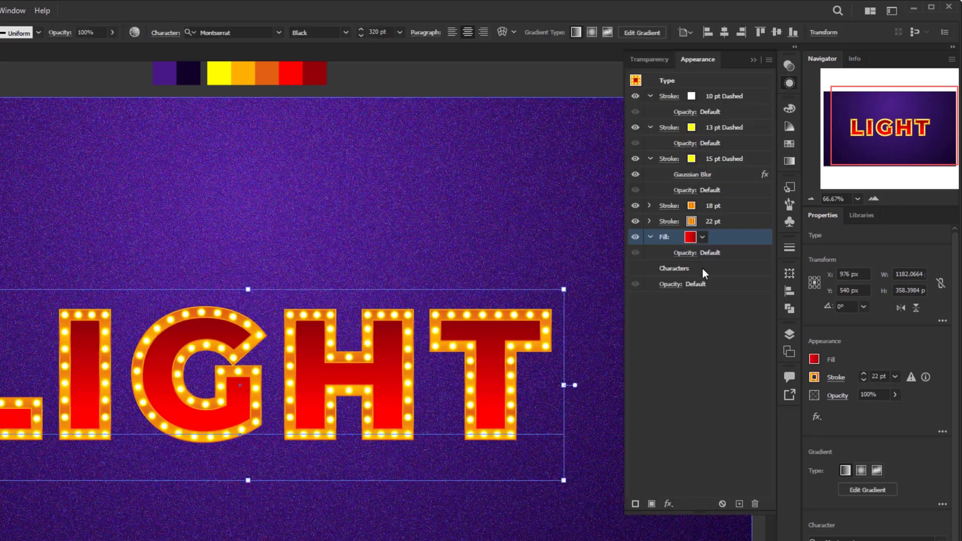
{"action": "left_click", "coordinate": [670, 503]}
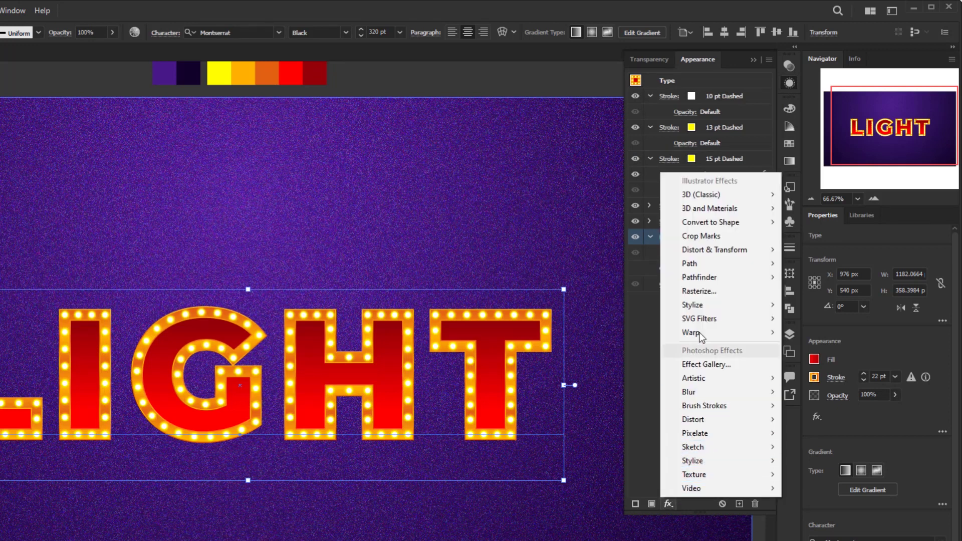
{"action": "mouse_move", "coordinate": [705, 305]}
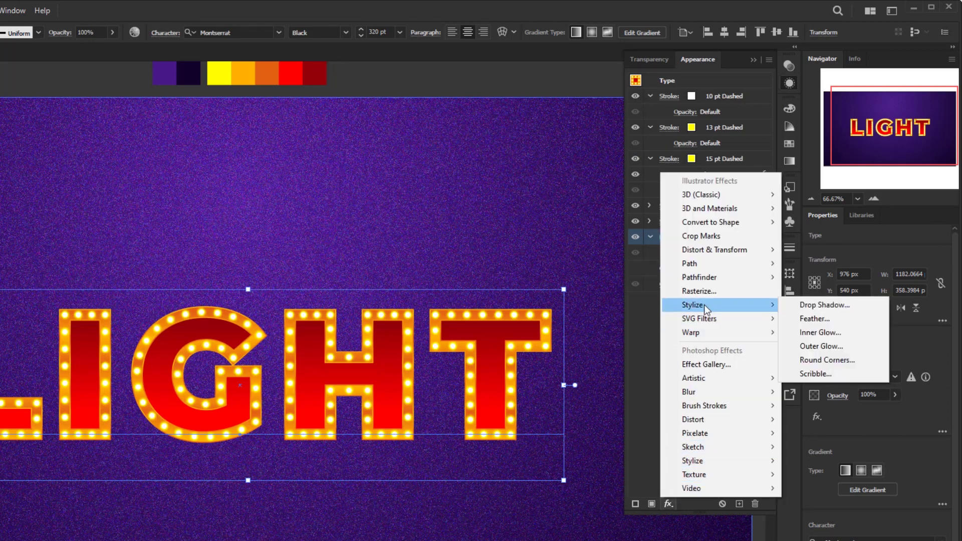
{"action": "left_click", "coordinate": [839, 340]}
{"action": "left_click_drag", "start_coordinate": [596, 197], "coordinate": [502, 161]}
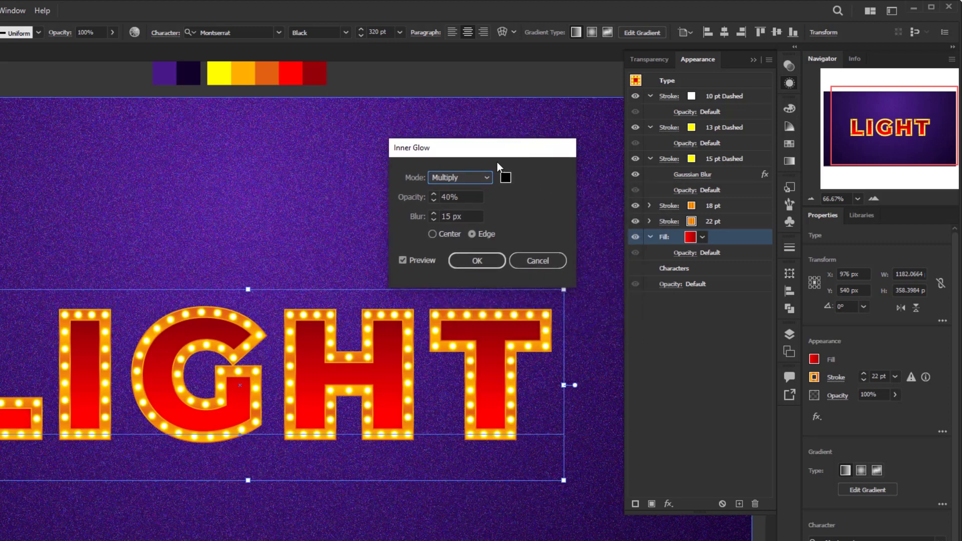
{"action": "left_click", "coordinate": [505, 178]}
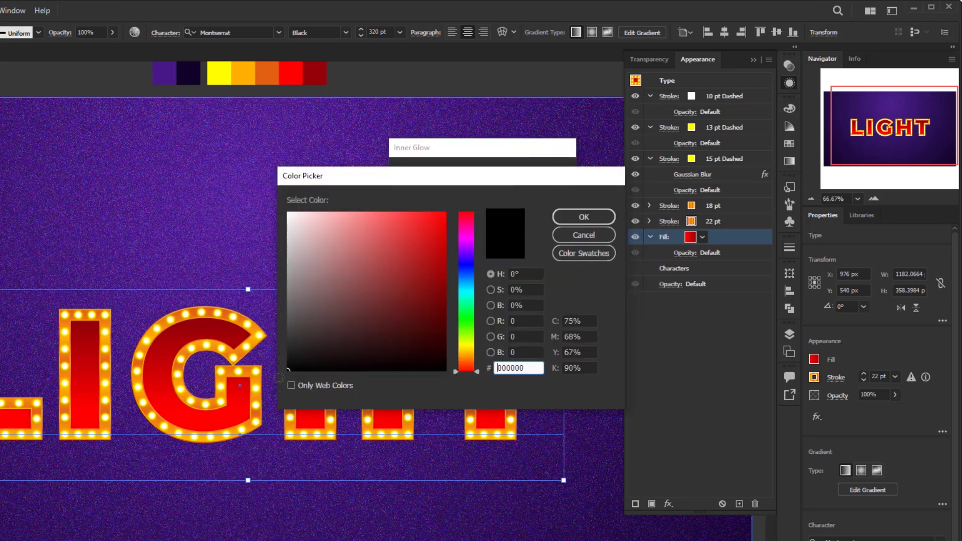
{"action": "left_click", "coordinate": [591, 217]}
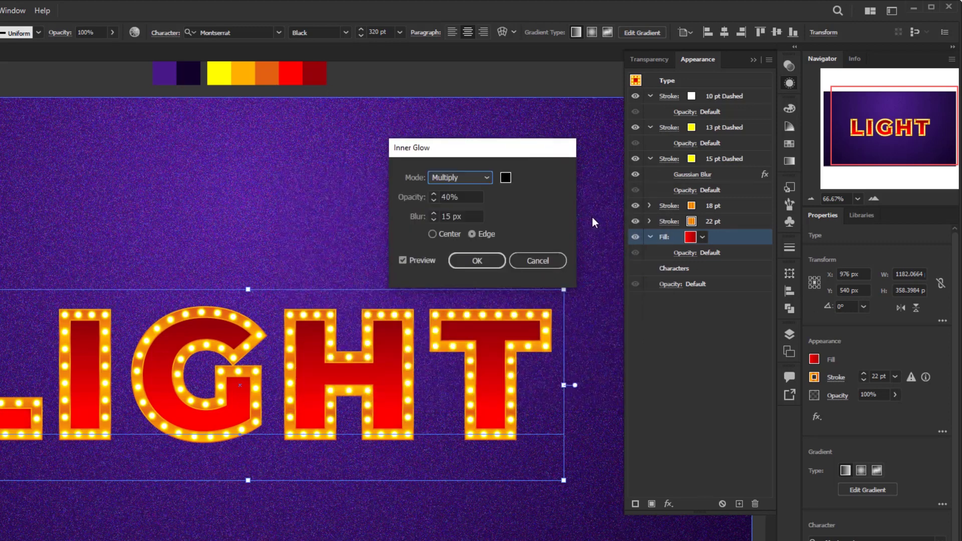
Set the inner glow to Multiply mode, 100% opacity and 22 px blur from the edge, and apply it.
{"action": "left_click", "coordinate": [483, 178]}
{"action": "left_click", "coordinate": [473, 212]}
{"action": "left_click", "coordinate": [473, 196]}
{"action": "double_click", "coordinate": [473, 196]}
{"action": "type", "text": "100"}
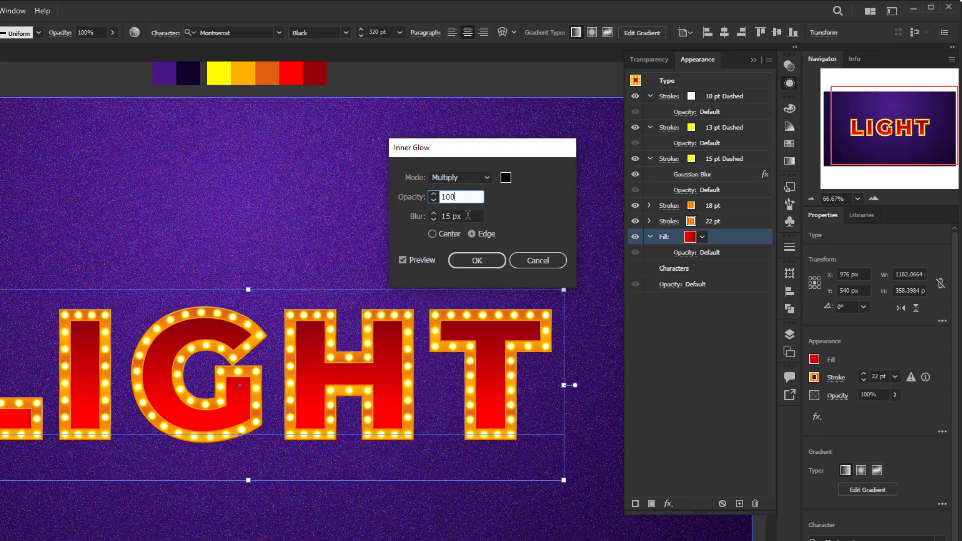
{"action": "left_click", "coordinate": [465, 216]}
{"action": "left_click_drag", "start_coordinate": [466, 215], "coordinate": [429, 221]}
{"action": "type", "text": "22"}
{"action": "left_click", "coordinate": [474, 261]}
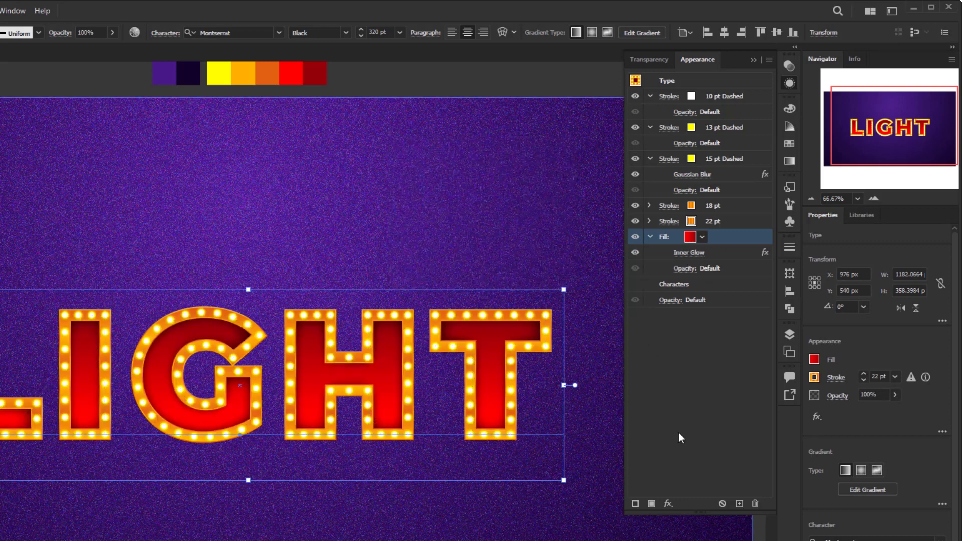
Start a Drop Shadow effect on the red gradient fill with white as the shadow color.
{"action": "left_click", "coordinate": [668, 504]}
{"action": "mouse_move", "coordinate": [716, 305]}
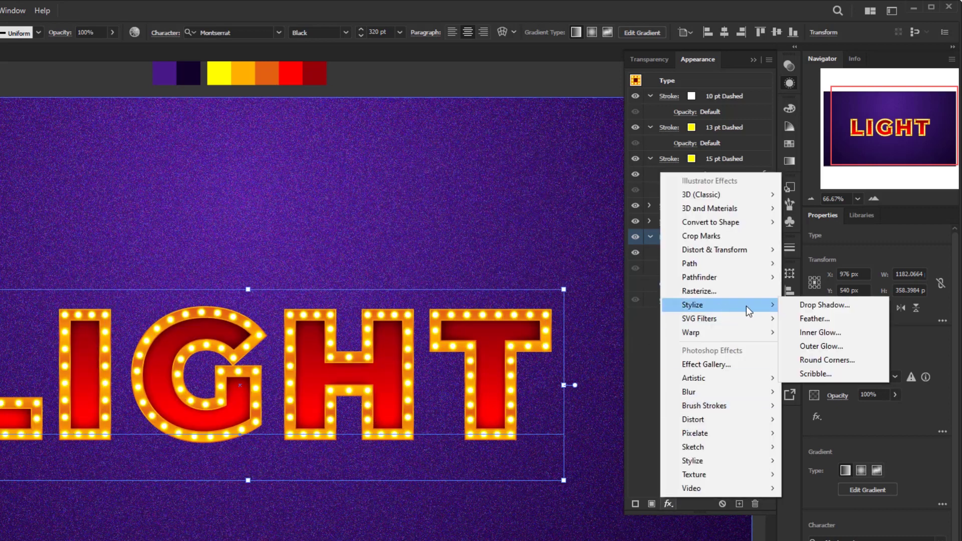
{"action": "left_click", "coordinate": [800, 305]}
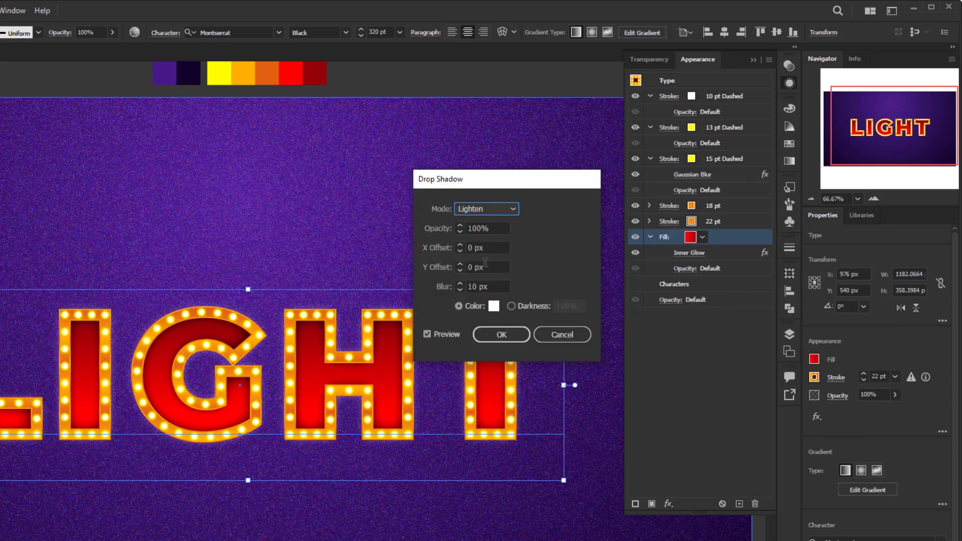
{"action": "left_click", "coordinate": [494, 306]}
{"action": "left_click_drag", "start_coordinate": [369, 289], "coordinate": [287, 213]}
{"action": "left_click", "coordinate": [582, 219]}
Apply the drop shadow in Lighten mode with 100% opacity, 0 px X and Y offsets and 10 px blur.
{"action": "left_click", "coordinate": [500, 212]}
{"action": "left_click", "coordinate": [501, 209]}
{"action": "left_click", "coordinate": [501, 226]}
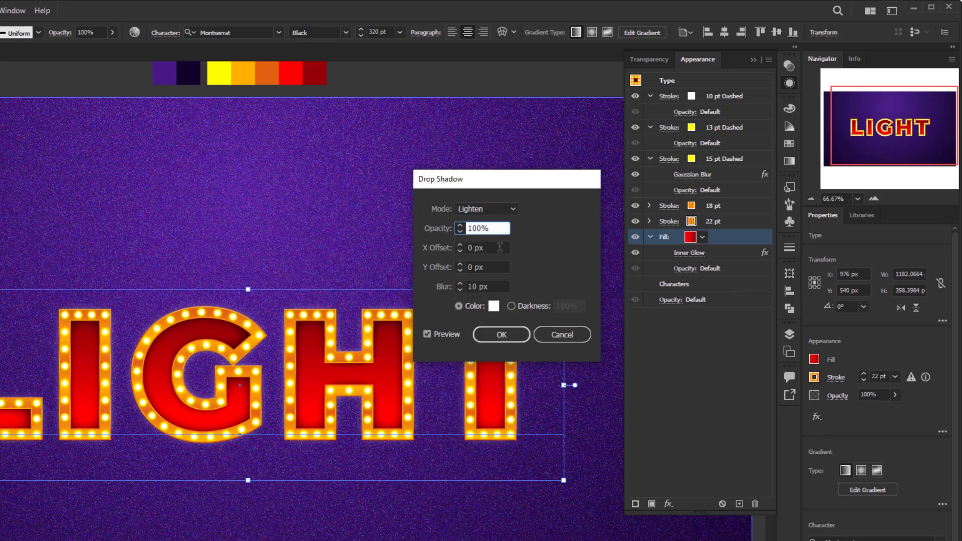
{"action": "left_click", "coordinate": [500, 247]}
{"action": "left_click", "coordinate": [497, 268]}
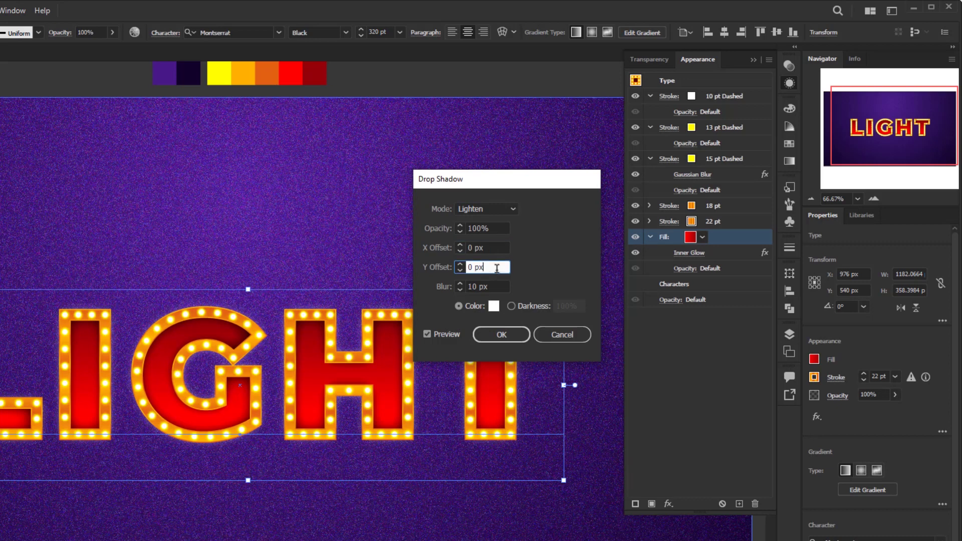
{"action": "left_click", "coordinate": [500, 287]}
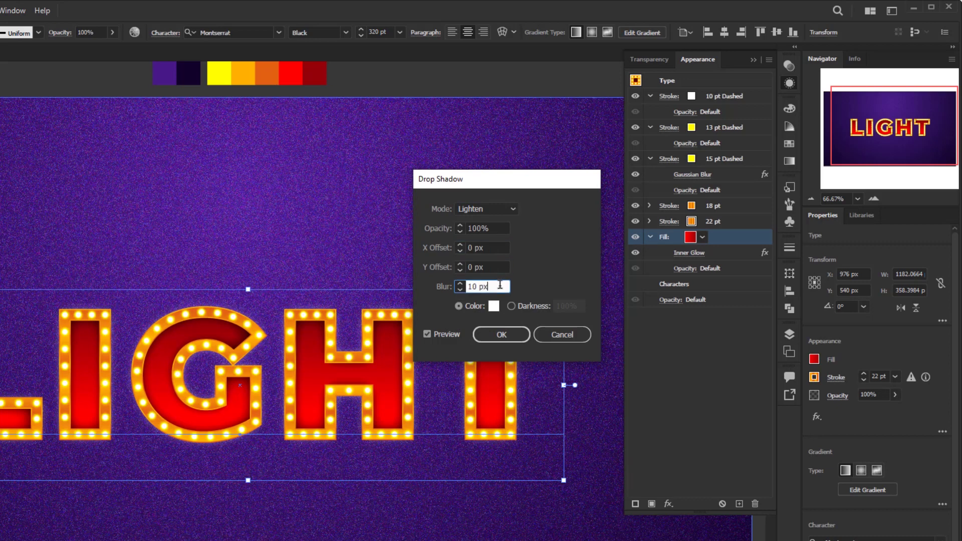
{"action": "left_click", "coordinate": [503, 331]}
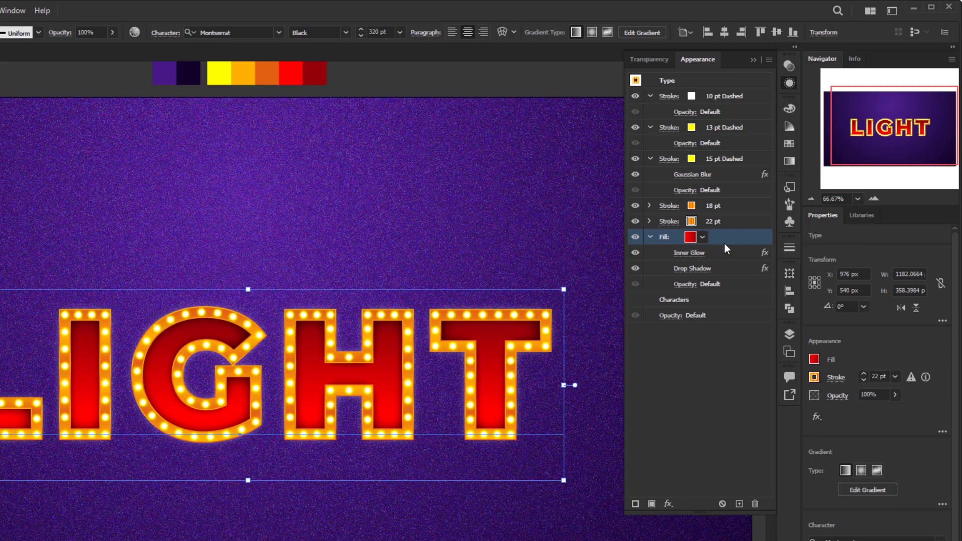
Duplicate the red gradient fill and remove the Inner Glow and Drop Shadow effects from the upper copy.
{"action": "left_click", "coordinate": [739, 504]}
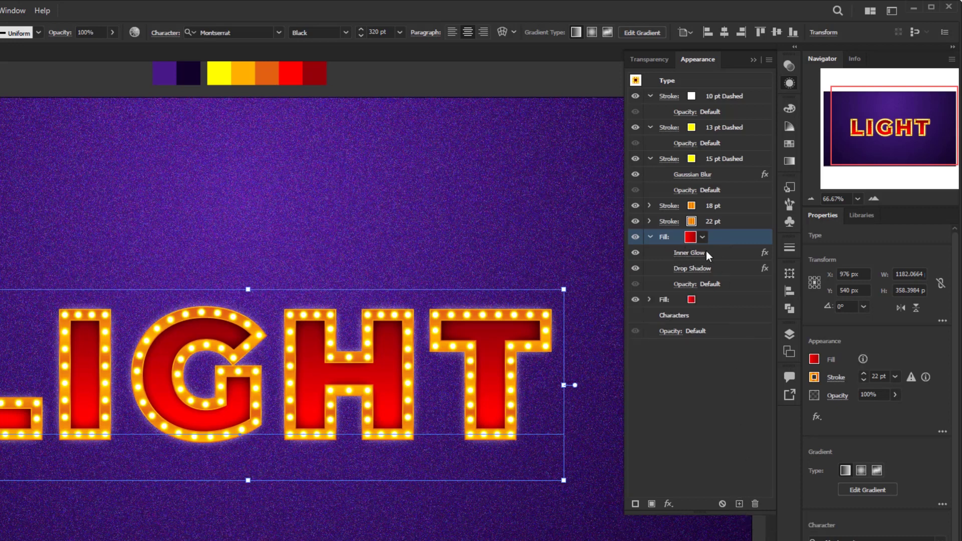
{"action": "left_click", "coordinate": [733, 254]}
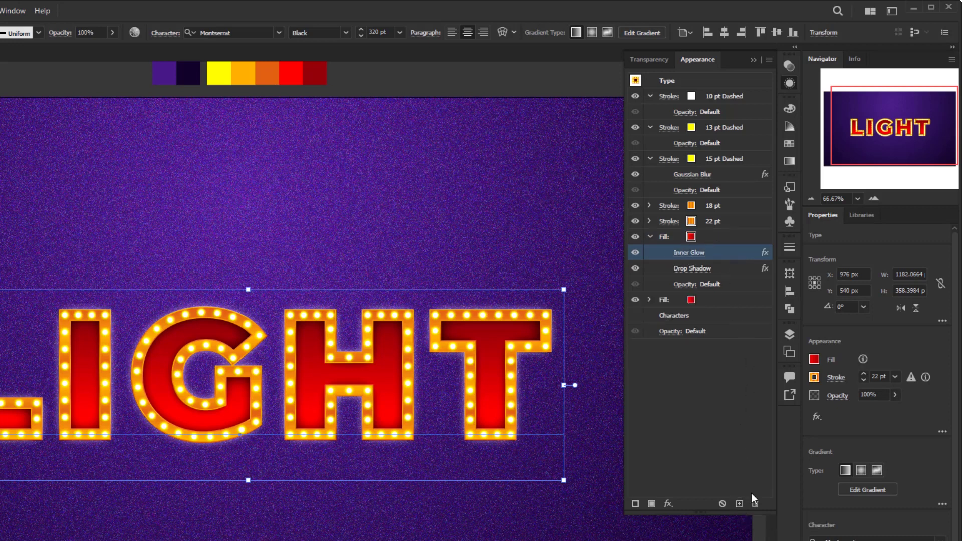
{"action": "left_click", "coordinate": [755, 503]}
{"action": "left_click", "coordinate": [736, 254]}
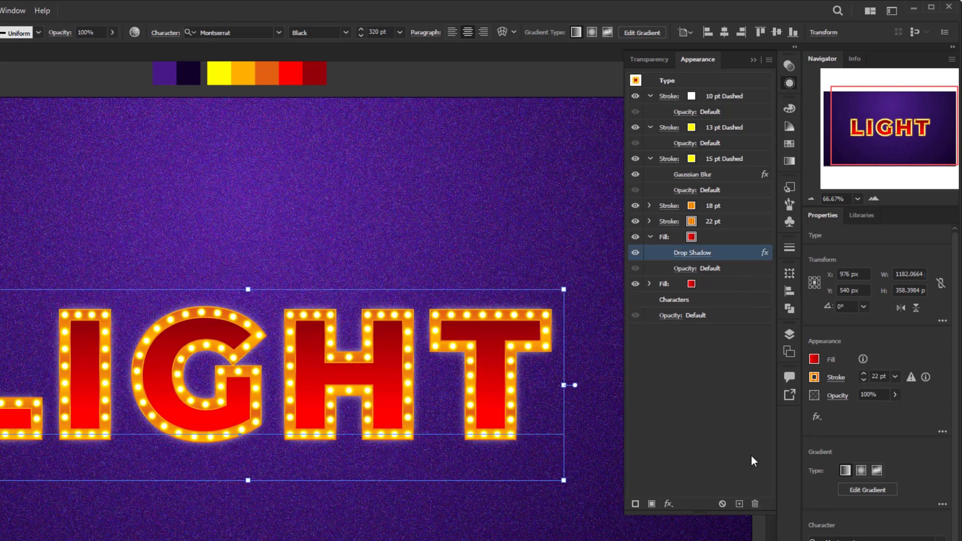
{"action": "left_click", "coordinate": [755, 504]}
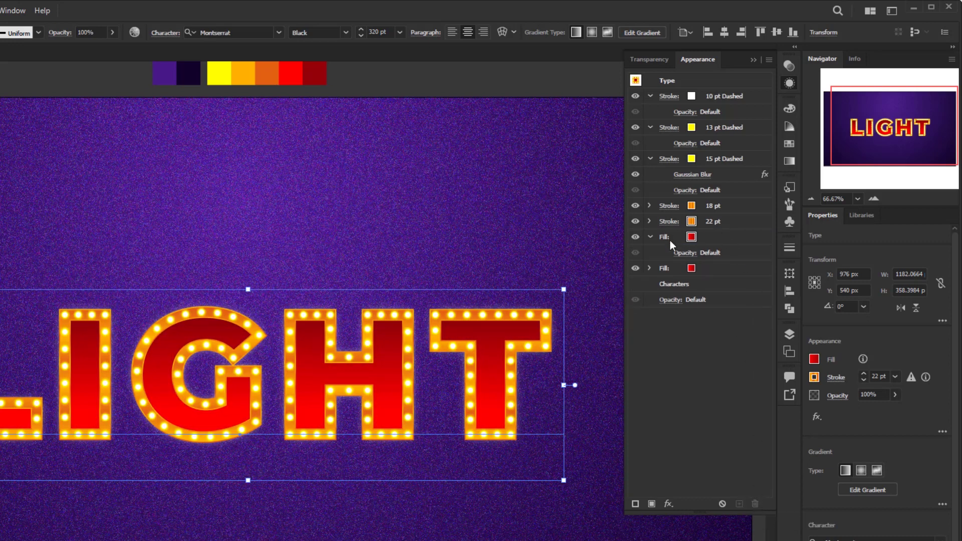
Apply the Graphic Pen sketch effect to the upper fill with stroke length 6, light/dark balance 24 and Right Diagonal direction.
{"action": "left_click", "coordinate": [720, 244]}
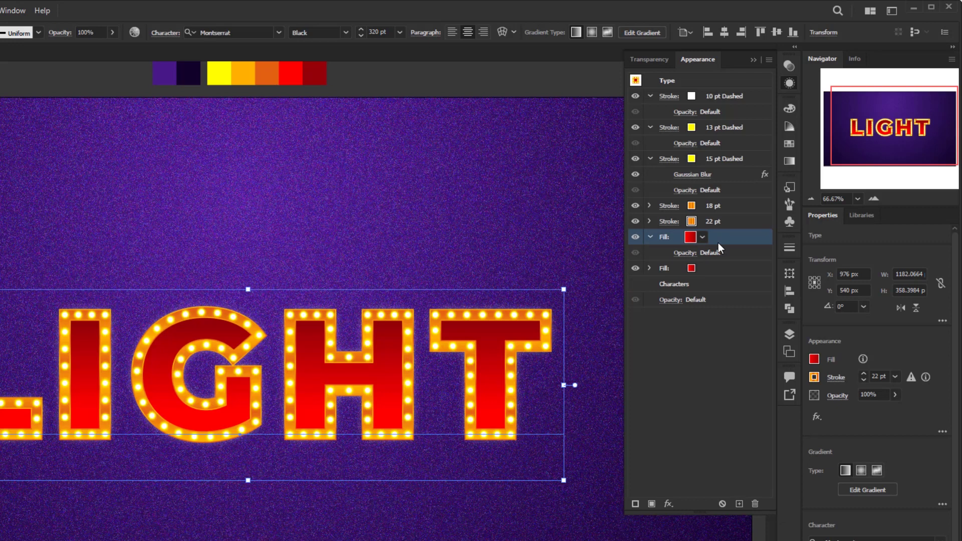
{"action": "left_click", "coordinate": [668, 503]}
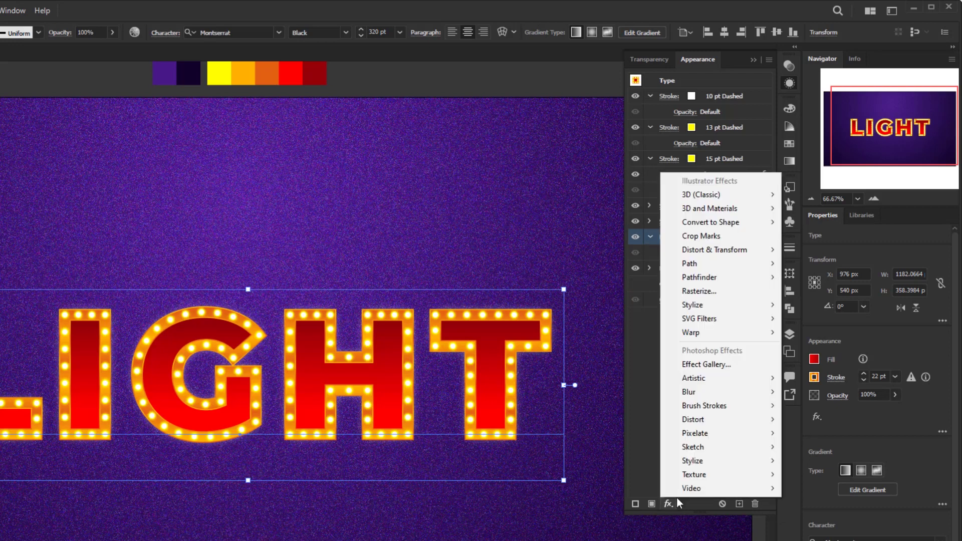
{"action": "mouse_move", "coordinate": [702, 450]}
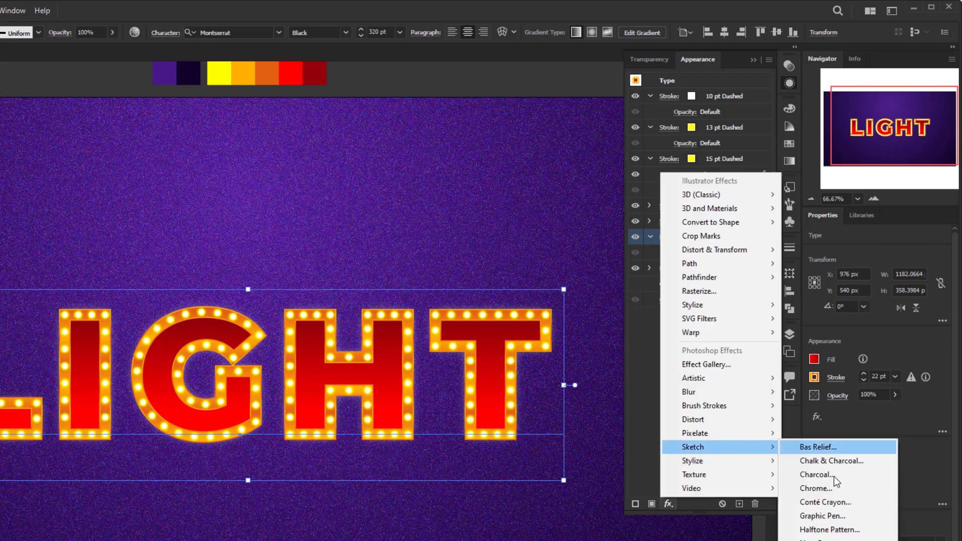
{"action": "left_click", "coordinate": [854, 517]}
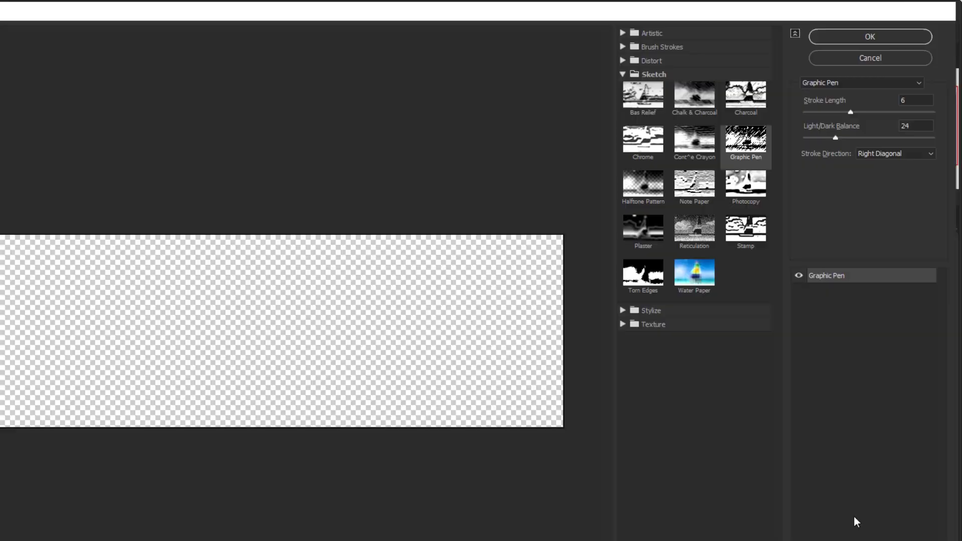
{"action": "left_click", "coordinate": [921, 125]}
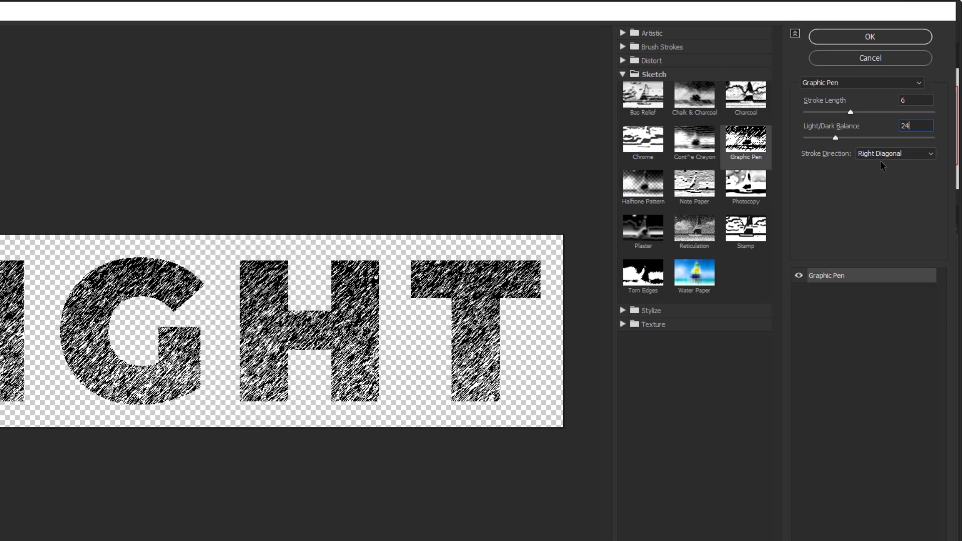
{"action": "left_click", "coordinate": [879, 37]}
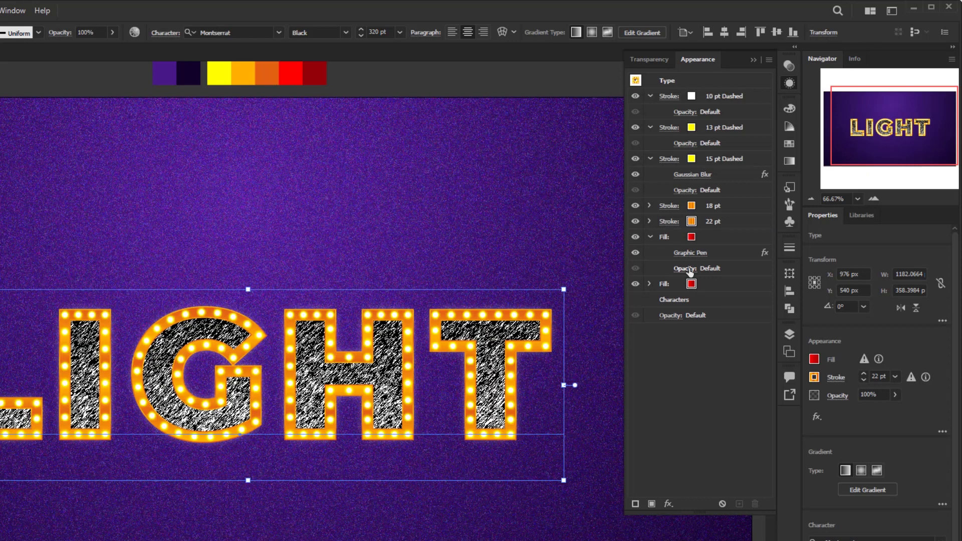
Set the Graphic Pen fill's blend mode to Soft Light with 30% opacity.
{"action": "left_click", "coordinate": [720, 269]}
{"action": "left_click", "coordinate": [691, 271]}
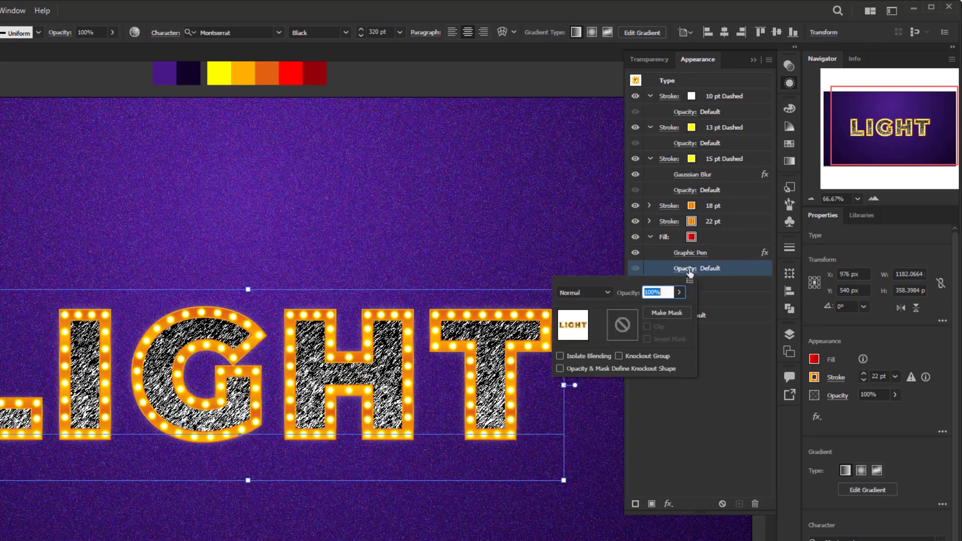
{"action": "left_click", "coordinate": [583, 292]}
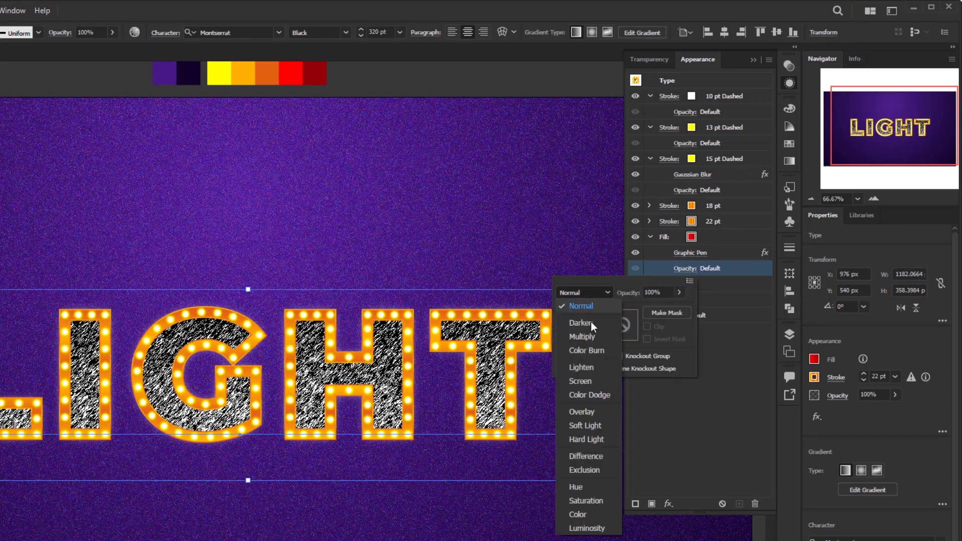
{"action": "left_click", "coordinate": [594, 426]}
{"action": "left_click", "coordinate": [666, 293]}
{"action": "type", "text": "30"}
{"action": "key", "text": "Return"}
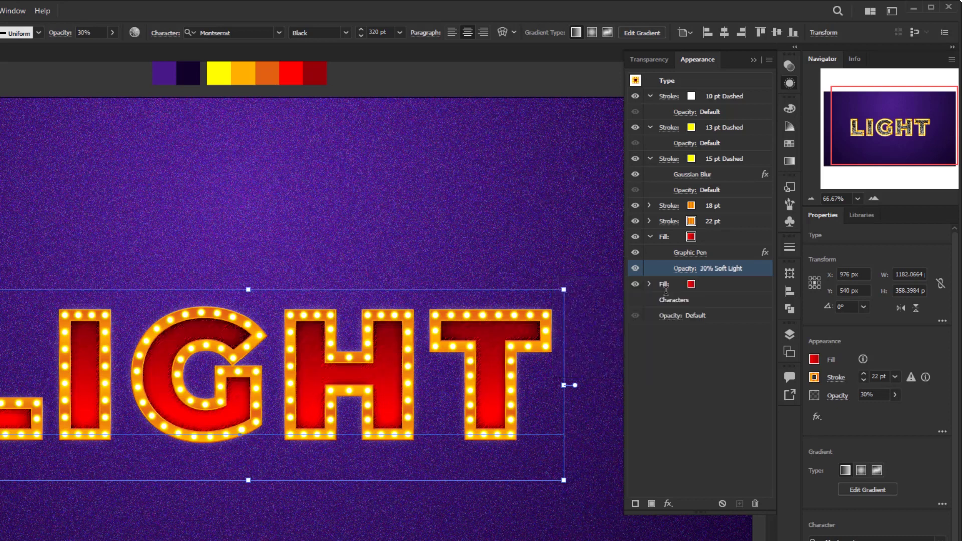
{"action": "left_click", "coordinate": [686, 380]}
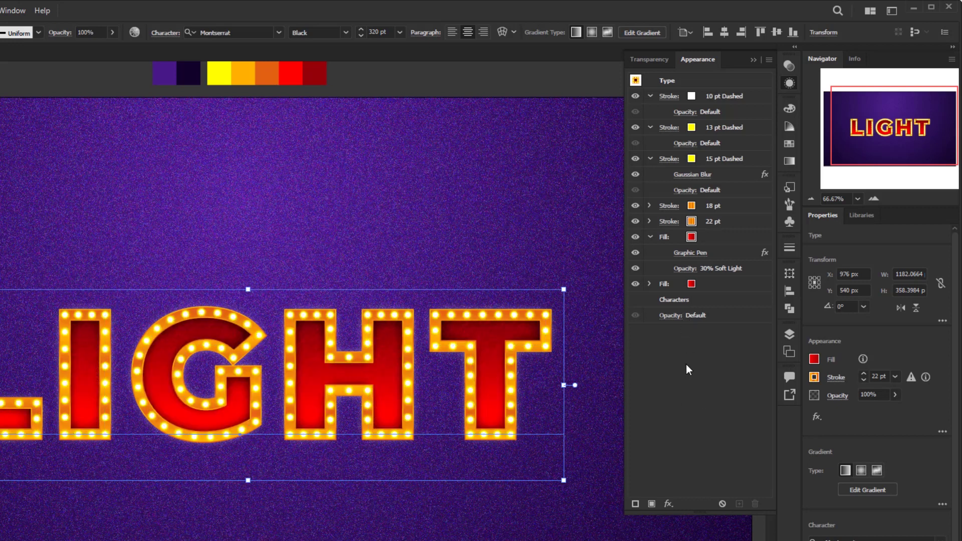
Add a new fill beneath the red gradient fills with a 90° linear gradient.
{"action": "left_click", "coordinate": [683, 299]}
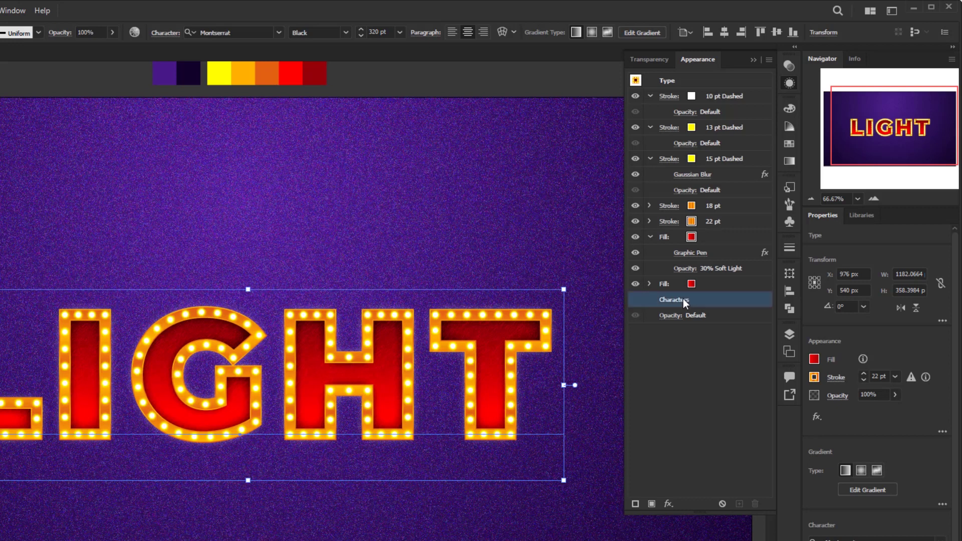
{"action": "left_click", "coordinate": [651, 503]}
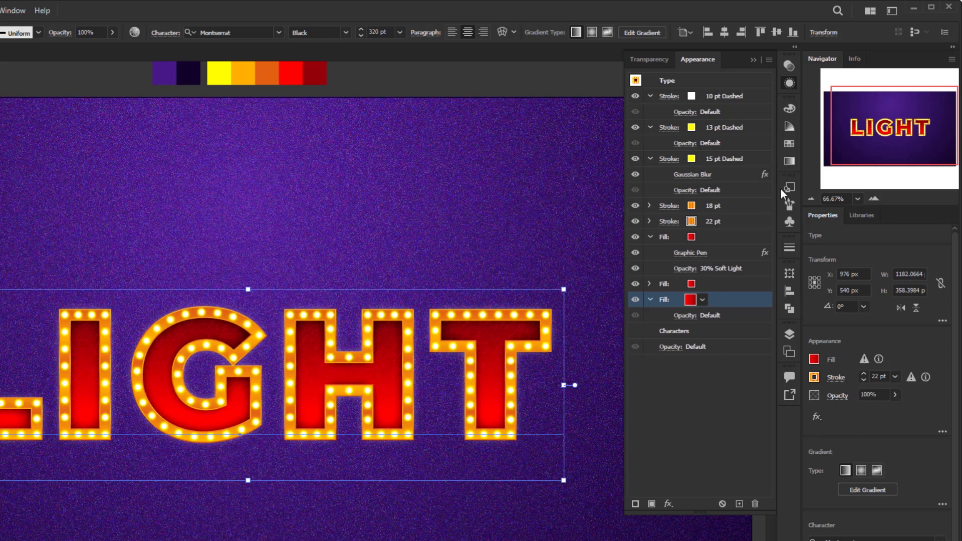
{"action": "left_click", "coordinate": [790, 161]}
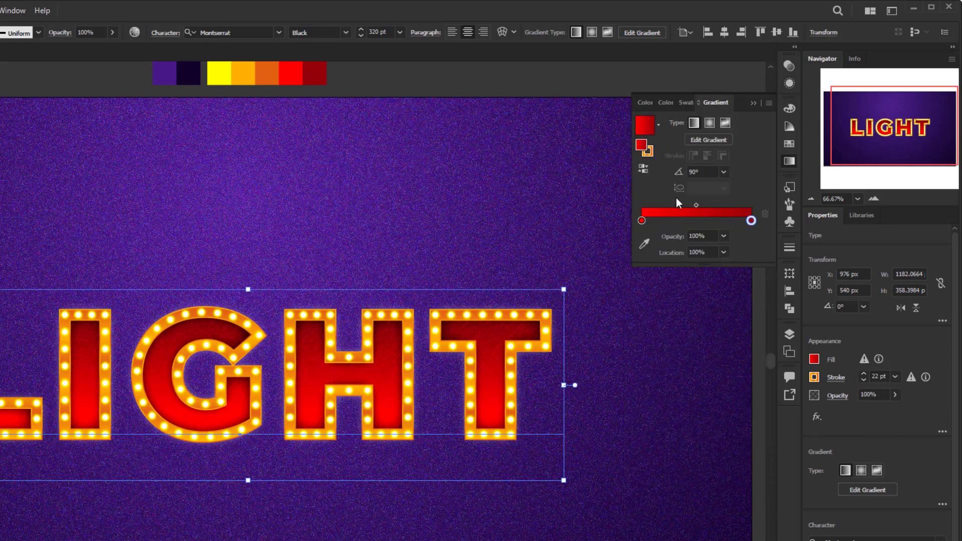
{"action": "left_click", "coordinate": [724, 172]}
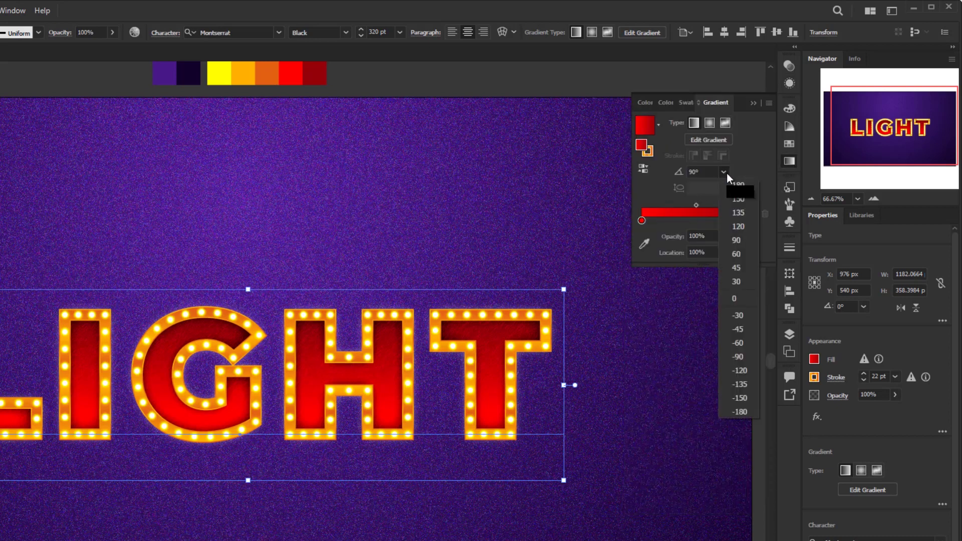
{"action": "left_click", "coordinate": [743, 239]}
Recolor the new fill's gradient with the palette's yellow-orange at the 0% stop and dark orange at the 100% stop.
{"action": "left_click", "coordinate": [641, 220]}
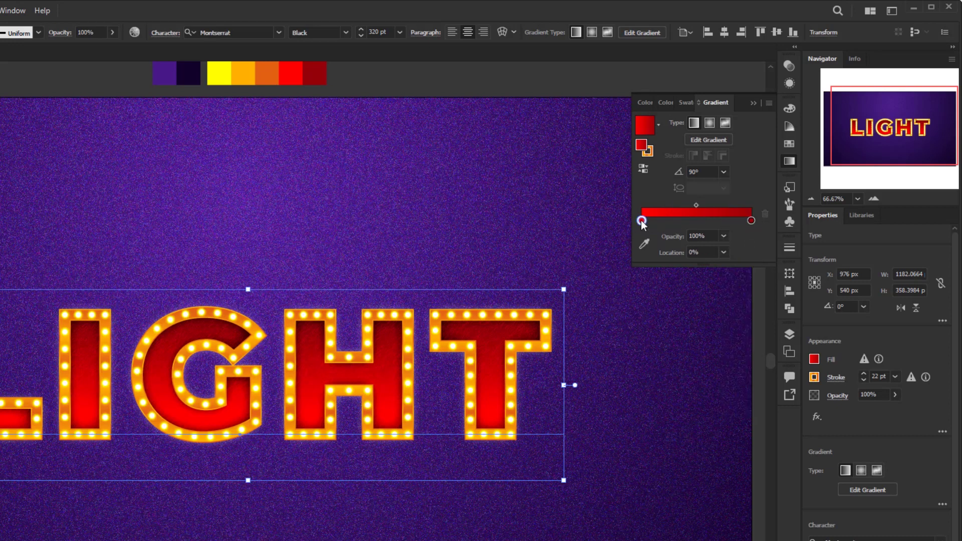
{"action": "left_click", "coordinate": [644, 244]}
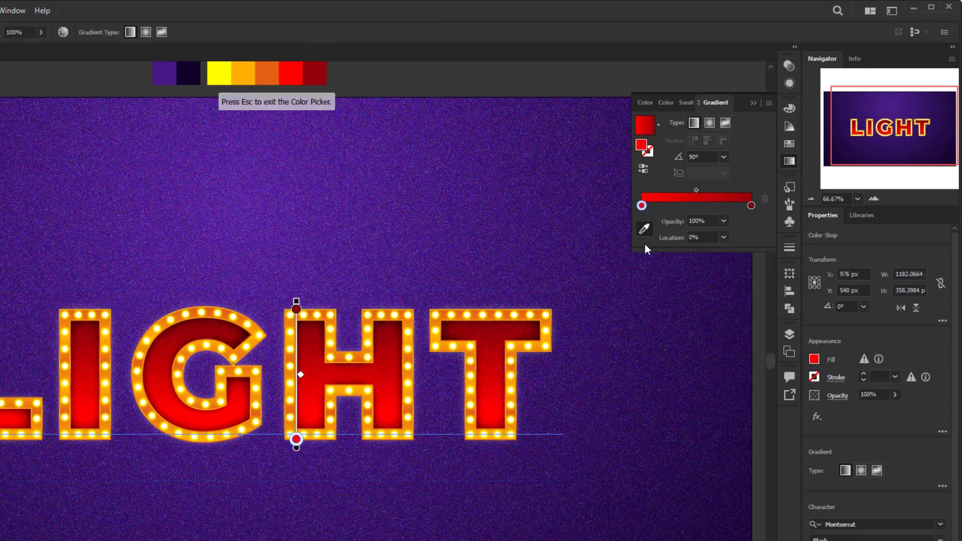
{"action": "left_click", "coordinate": [244, 75]}
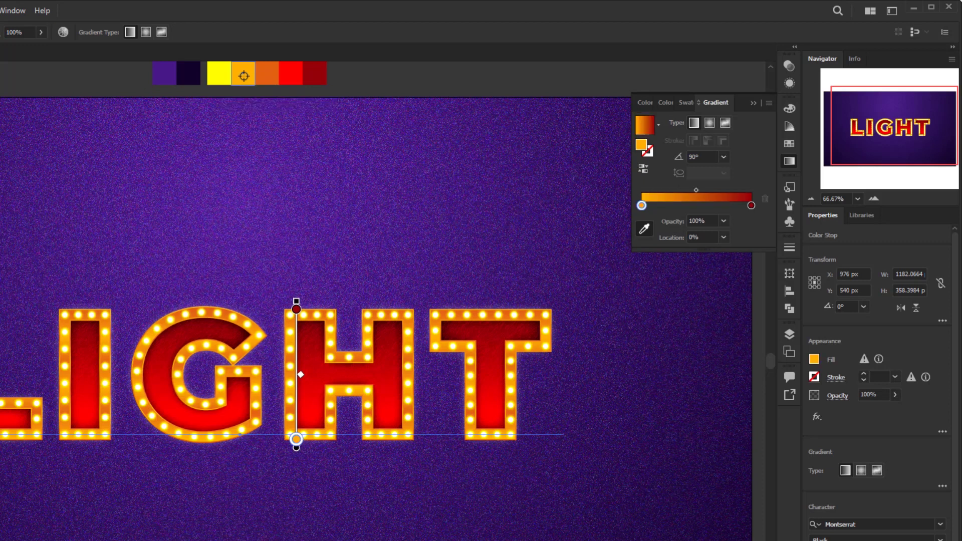
{"action": "left_click", "coordinate": [751, 206]}
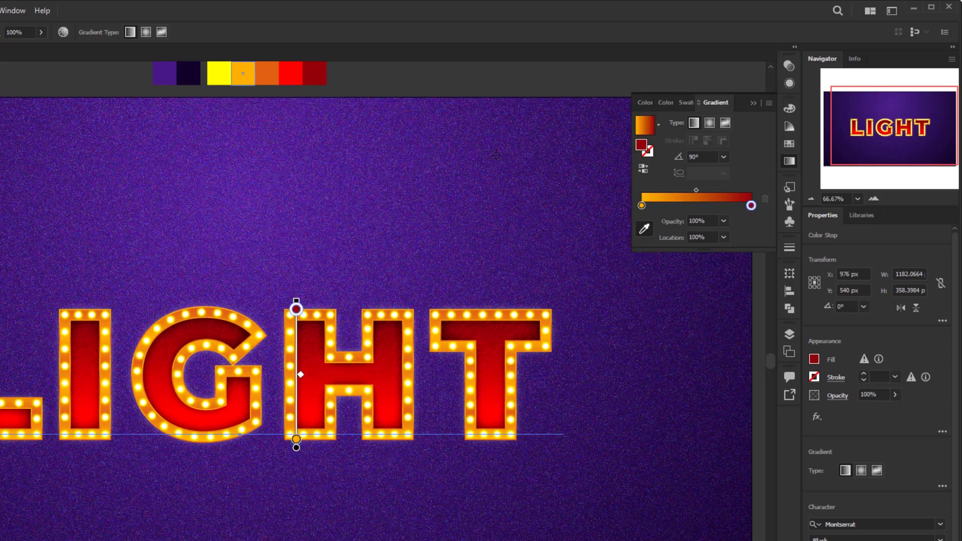
{"action": "left_click", "coordinate": [268, 72]}
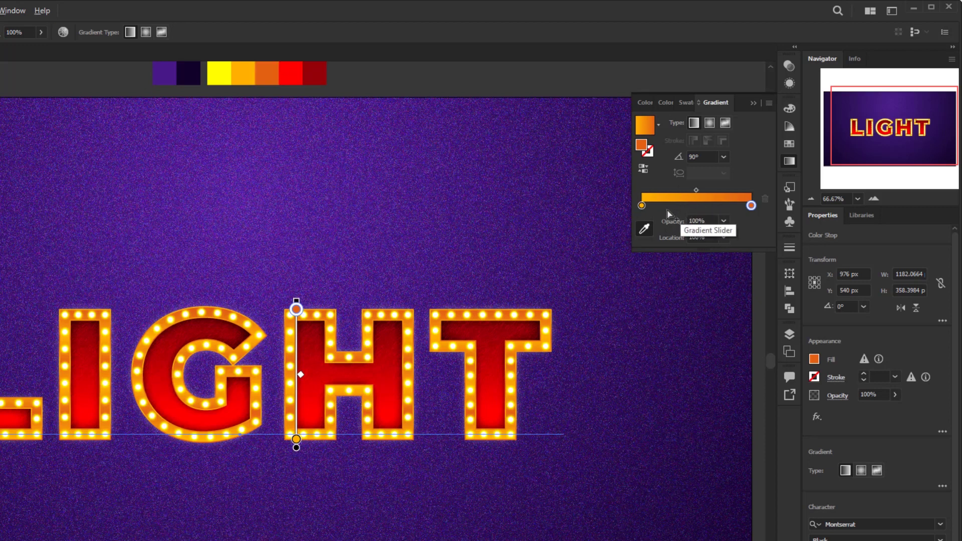
Duplicate the gradient's yellow-orange stop and place the copy at 70% location.
{"action": "left_click", "coordinate": [642, 206]}
{"action": "left_click_drag", "start_coordinate": [642, 206], "coordinate": [717, 208]}
{"action": "double_click", "coordinate": [702, 237]}
{"action": "type", "text": "70"}
{"action": "key", "text": "Return"}
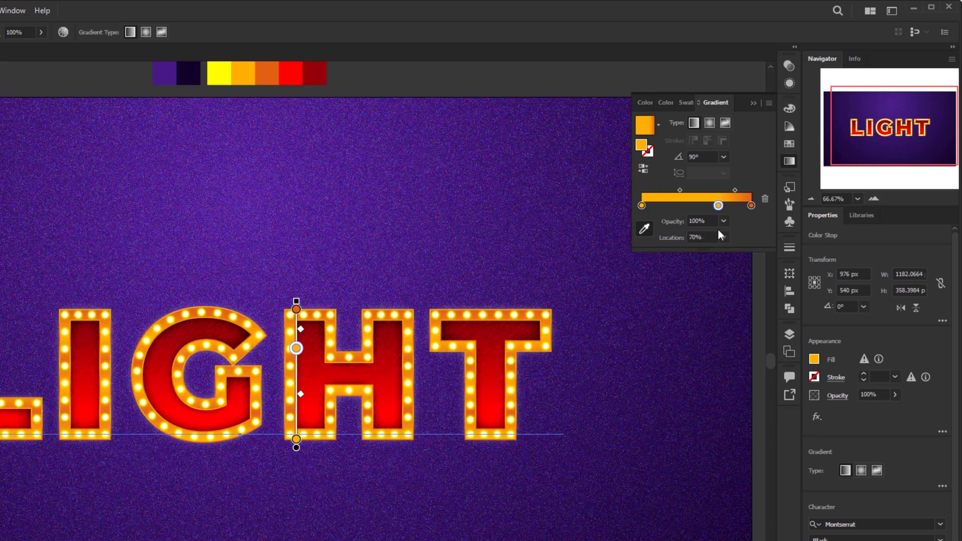
Duplicate the gradient's dark orange stop, place the copy at 35% location and finish editing the gradient.
{"action": "left_click", "coordinate": [747, 205]}
{"action": "left_click_drag", "start_coordinate": [748, 206], "coordinate": [682, 206]}
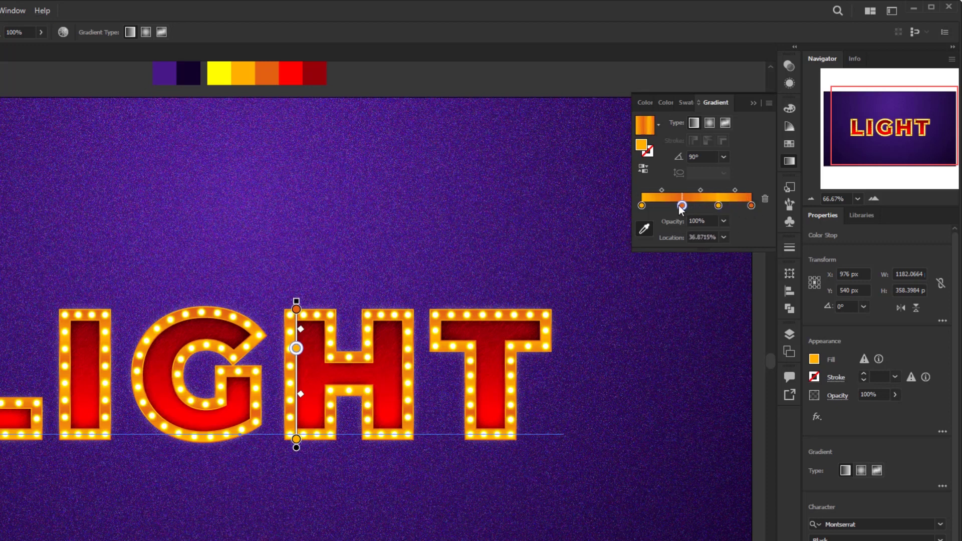
{"action": "left_click", "coordinate": [705, 234]}
{"action": "double_click", "coordinate": [704, 236]}
{"action": "type", "text": "35"}
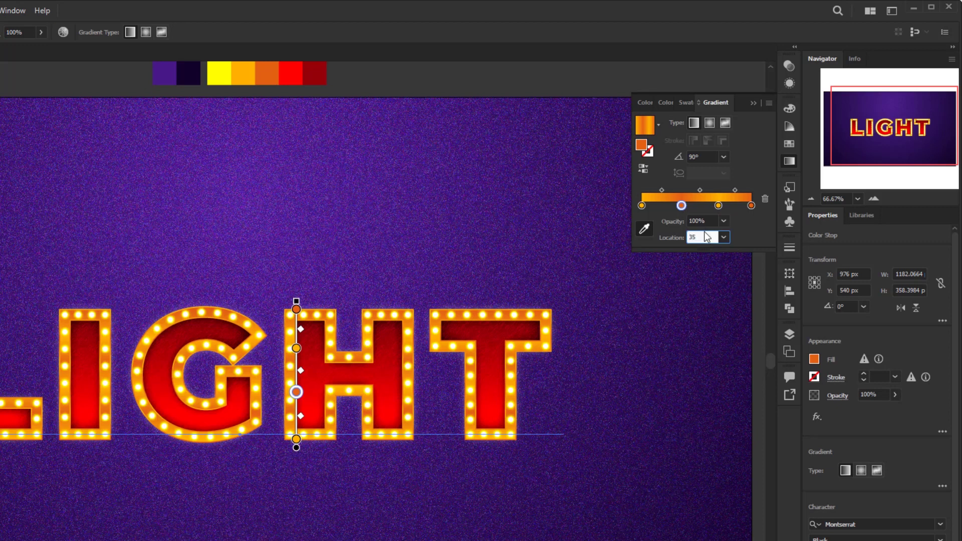
{"action": "key", "text": "Return"}
{"action": "key", "text": "v"}
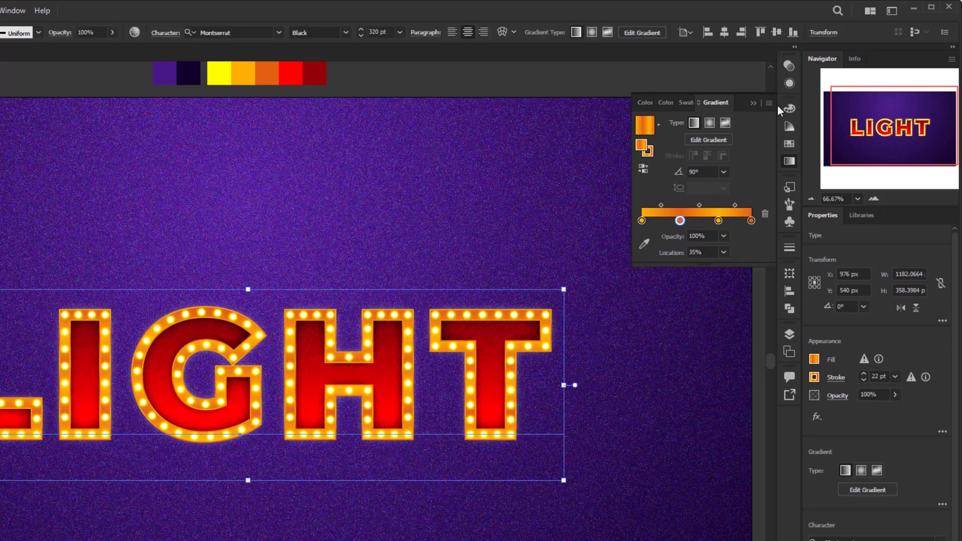
Apply a Transform effect to the bottom orange gradient fill with 99.8% horizontal and vertical scale and 20 copies.
{"action": "left_click", "coordinate": [792, 86]}
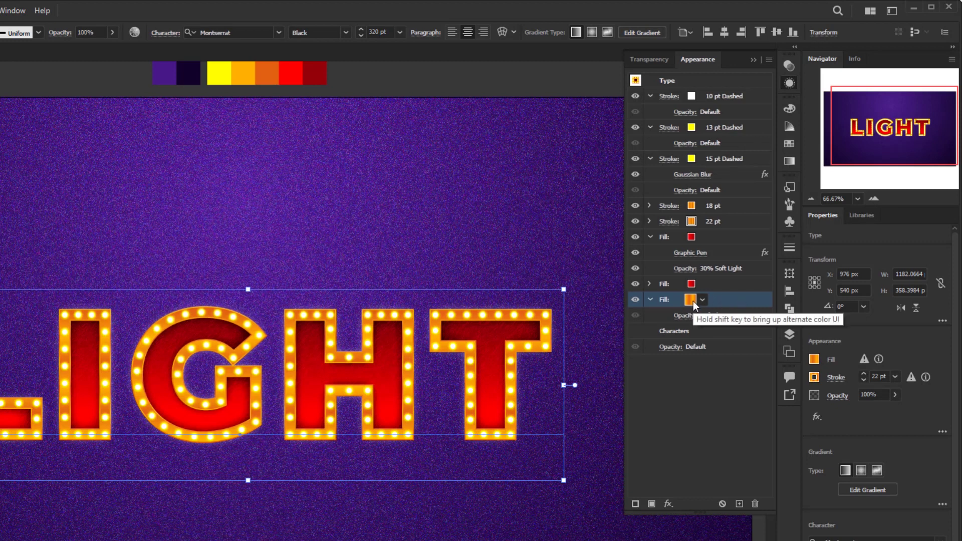
{"action": "left_click", "coordinate": [669, 503]}
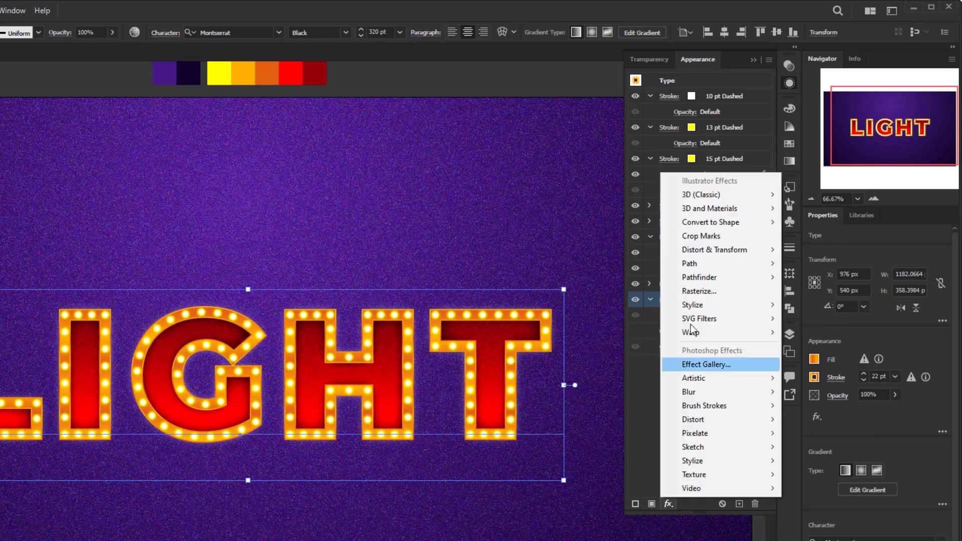
{"action": "mouse_move", "coordinate": [707, 255]}
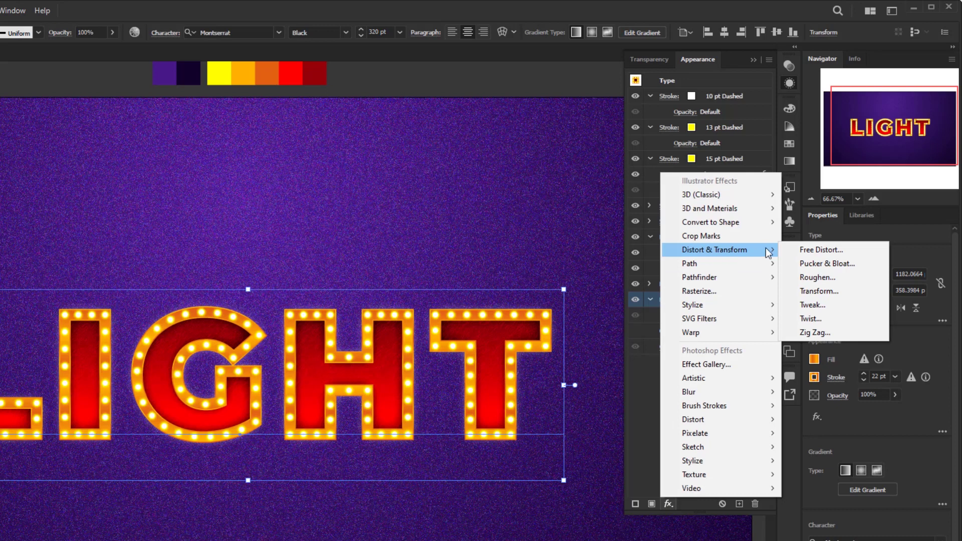
{"action": "left_click", "coordinate": [847, 290]}
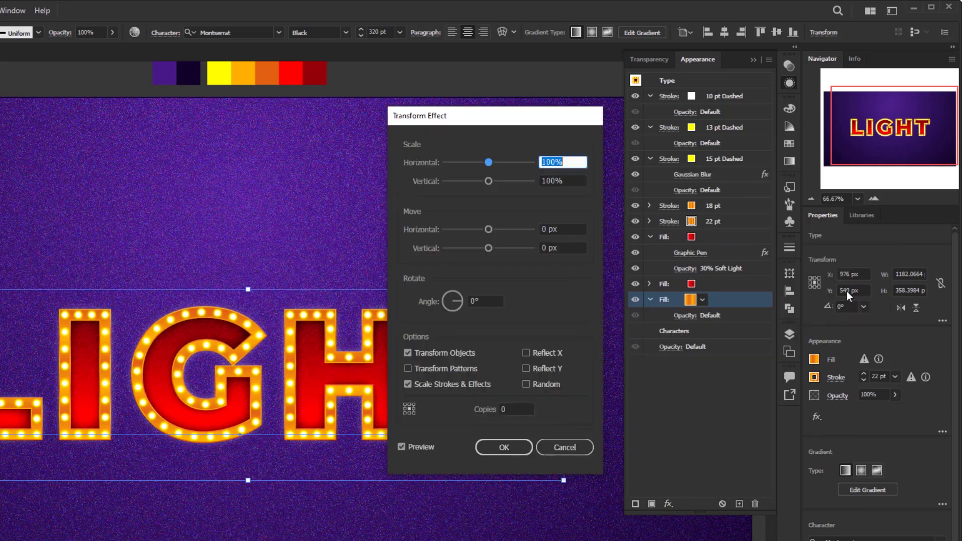
{"action": "type", "text": "99.8"}
{"action": "key", "text": "Tab"}
{"action": "type", "text": "99.8"}
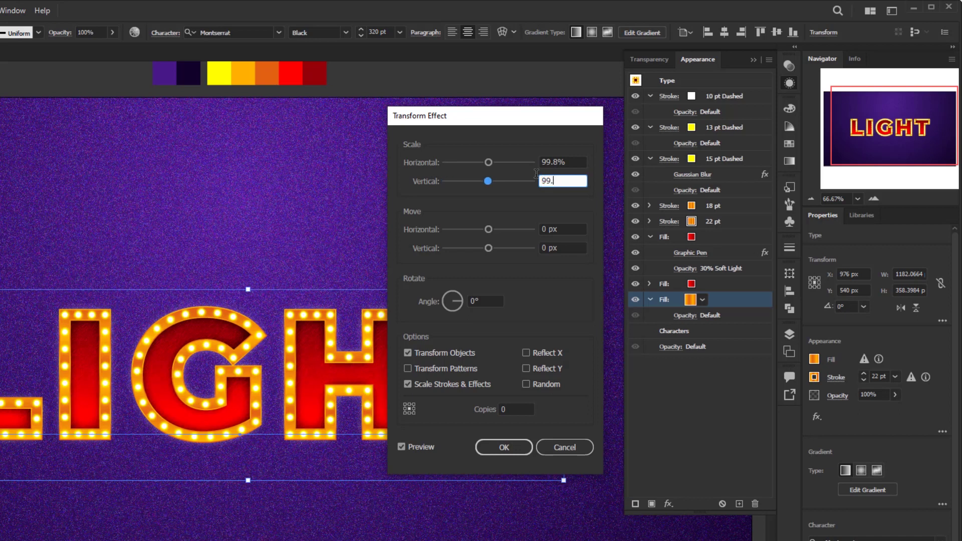
{"action": "double_click", "coordinate": [516, 409]}
{"action": "type", "text": "20"}
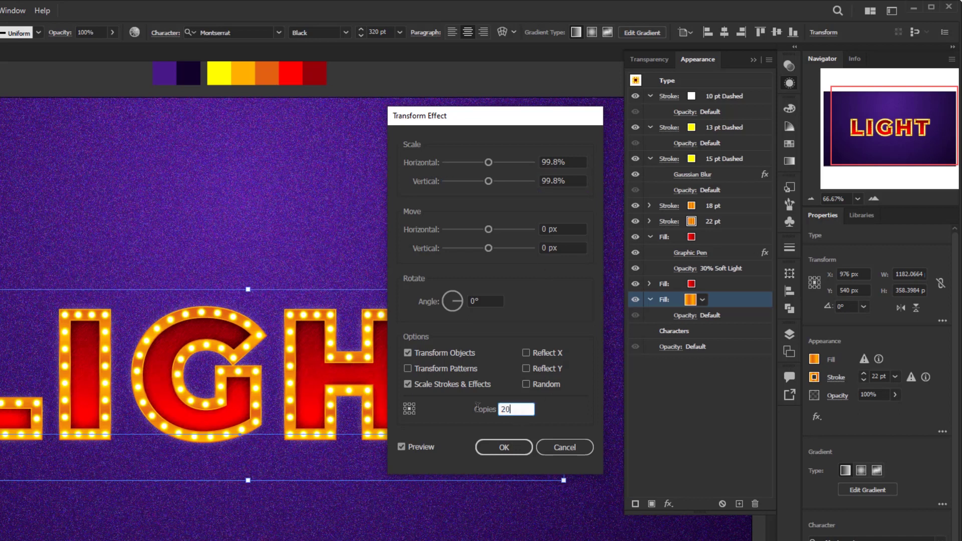
{"action": "left_click", "coordinate": [521, 450]}
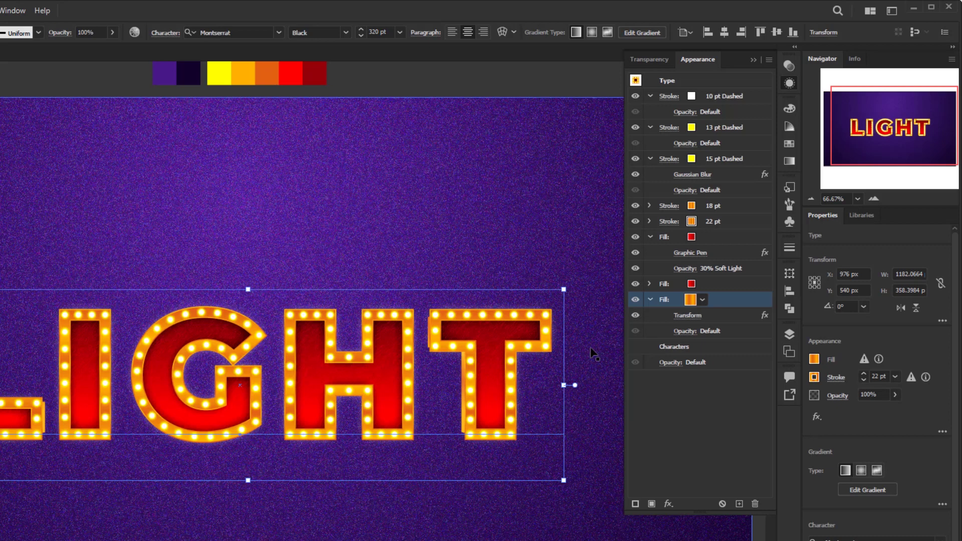
Apply an 11 px Offset Path effect to the bottom orange fill, ordered above its Transform effect.
{"action": "left_click", "coordinate": [664, 503]}
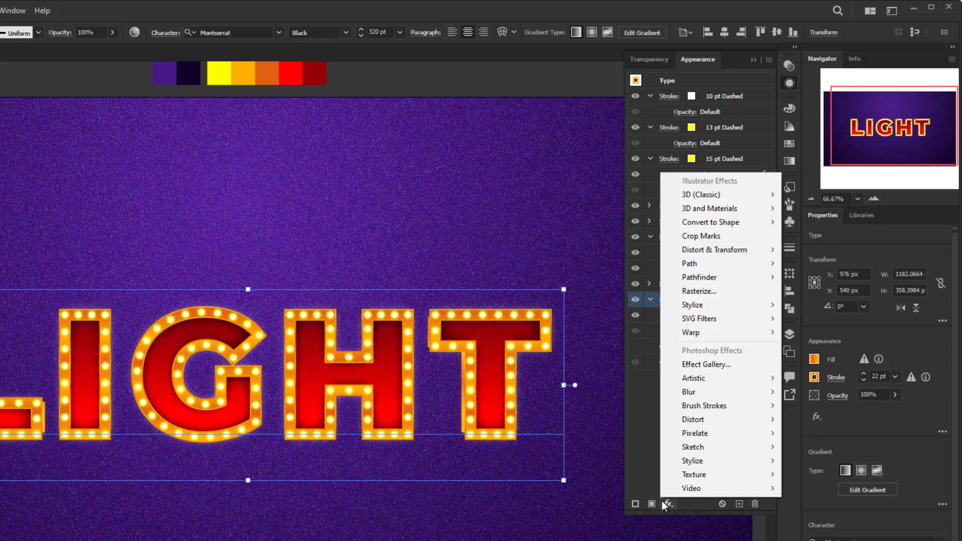
{"action": "mouse_move", "coordinate": [730, 262]}
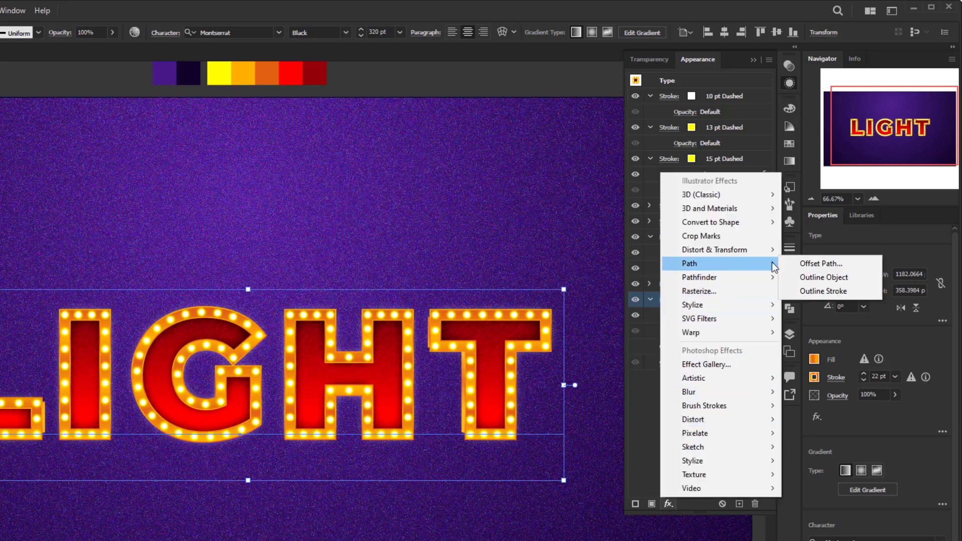
{"action": "left_click", "coordinate": [847, 263]}
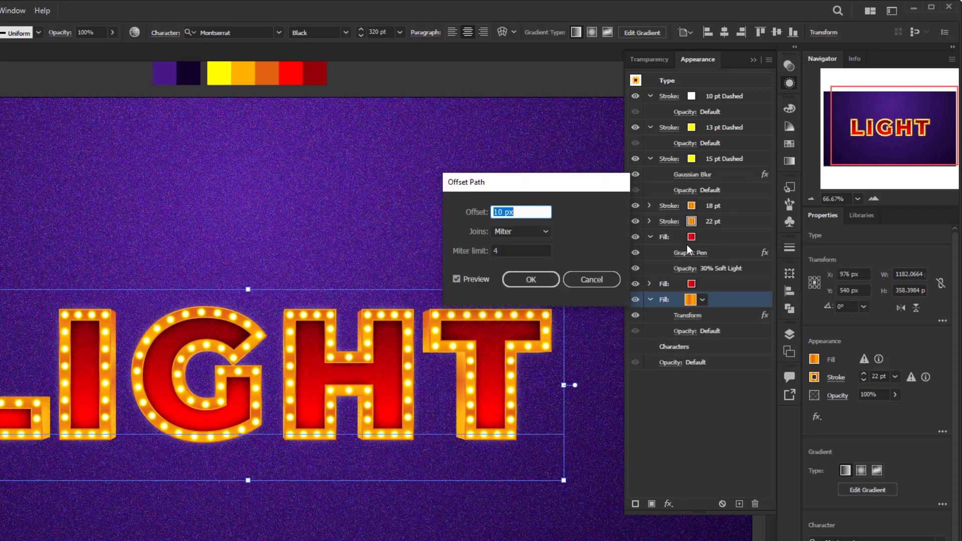
{"action": "type", "text": "11"}
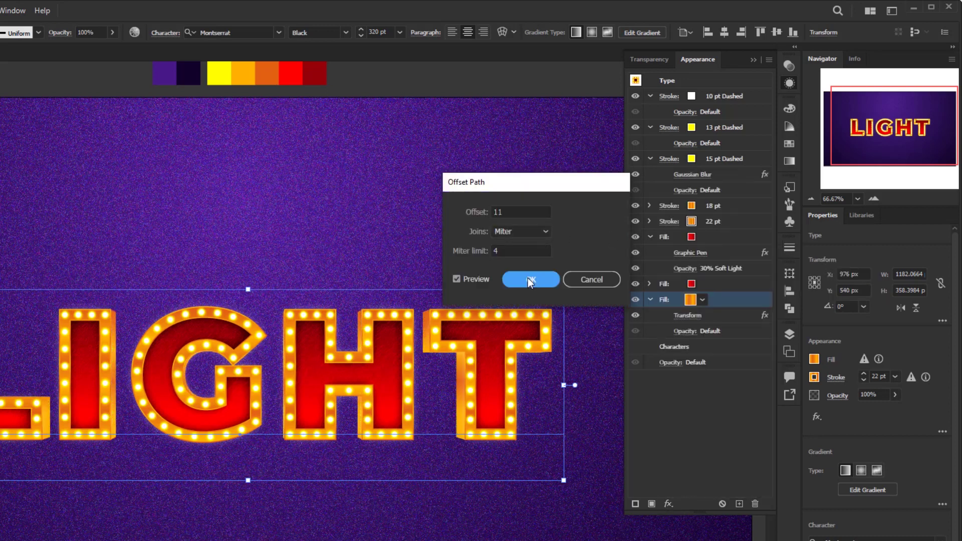
{"action": "left_click", "coordinate": [529, 279]}
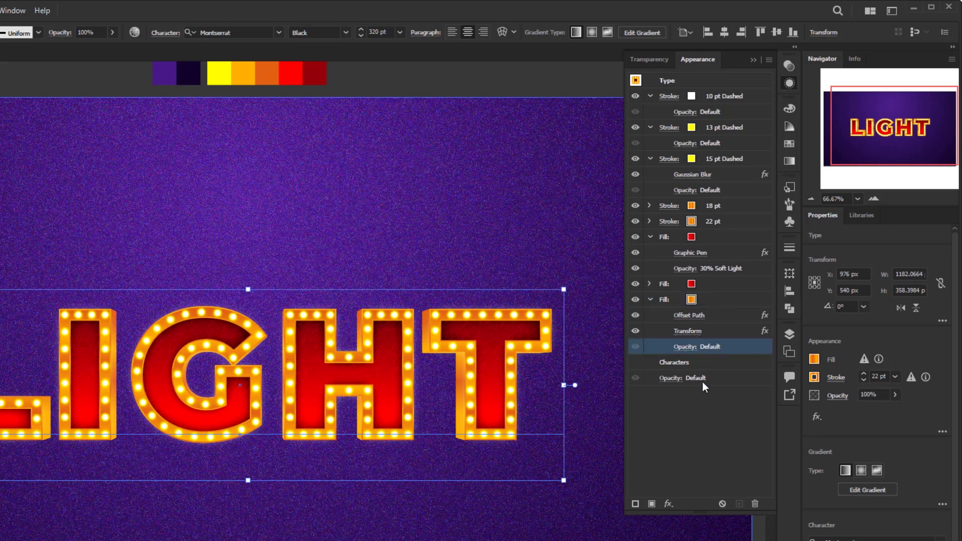
Start an Inner Glow effect on the bottom orange fill with black as the glow color.
{"action": "left_click", "coordinate": [669, 504]}
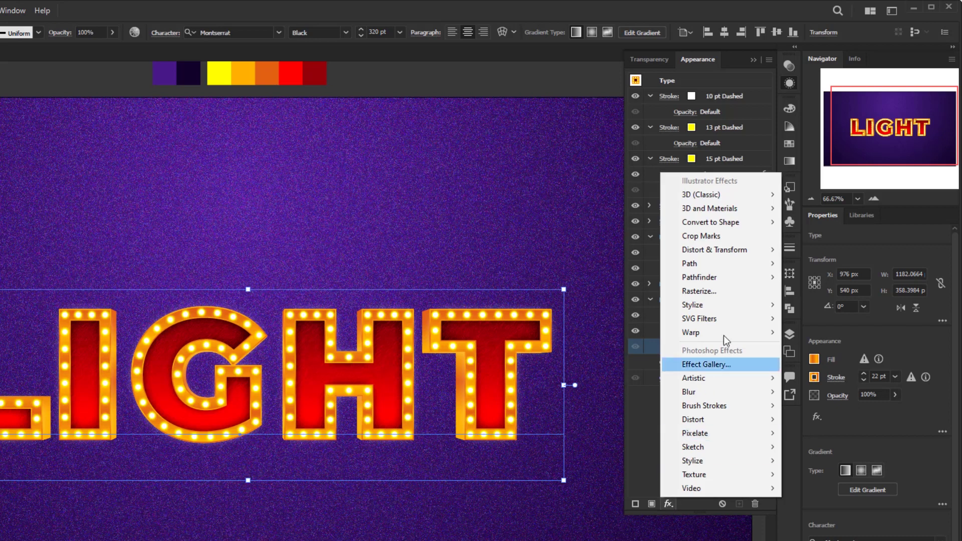
{"action": "mouse_move", "coordinate": [726, 304]}
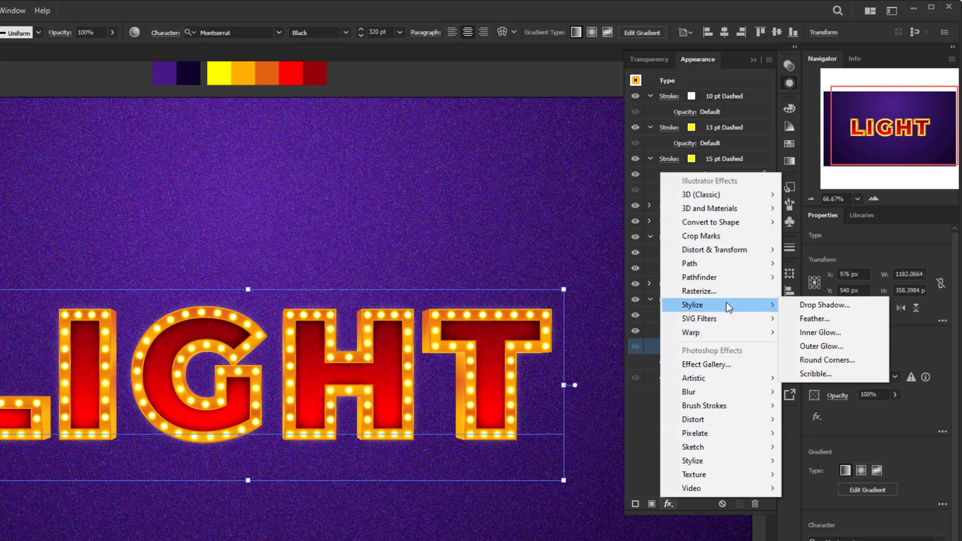
{"action": "left_click", "coordinate": [814, 332]}
{"action": "left_click", "coordinate": [506, 179]}
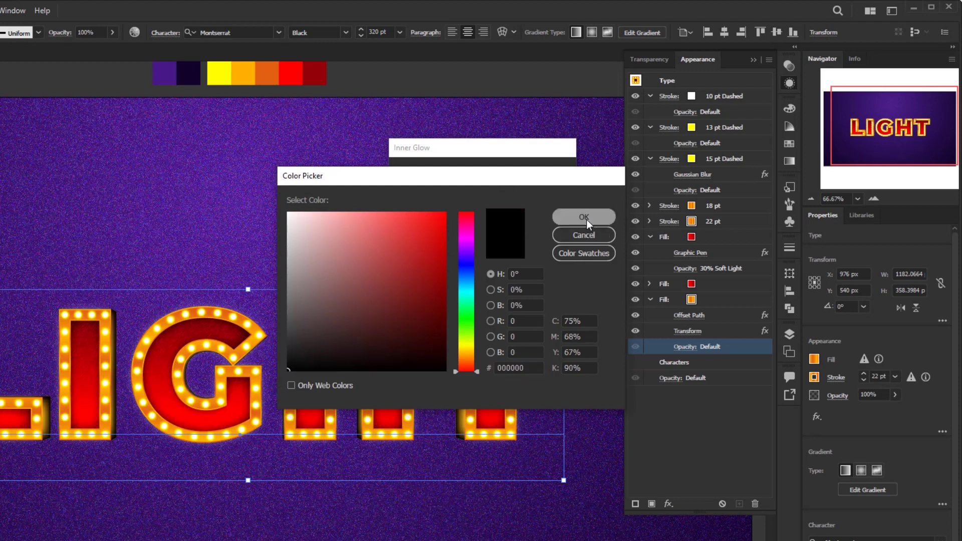
{"action": "left_click", "coordinate": [585, 219]}
Apply the inner glow in Multiply mode with 40% opacity from the edge.
{"action": "left_click", "coordinate": [483, 177]}
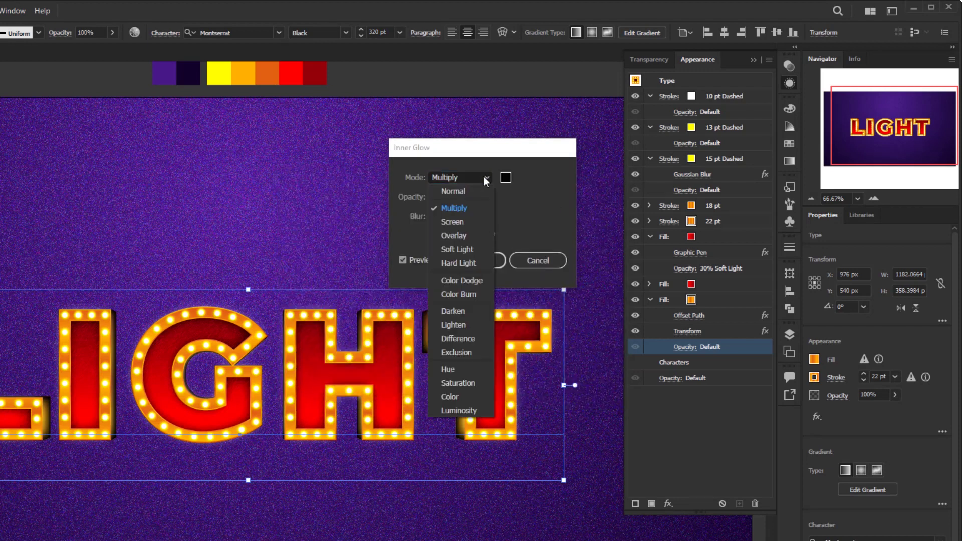
{"action": "left_click", "coordinate": [479, 207]}
{"action": "key", "text": "Tab"}
{"action": "type", "text": "40"}
{"action": "key", "text": "Tab"}
{"action": "type", "text": "1"}
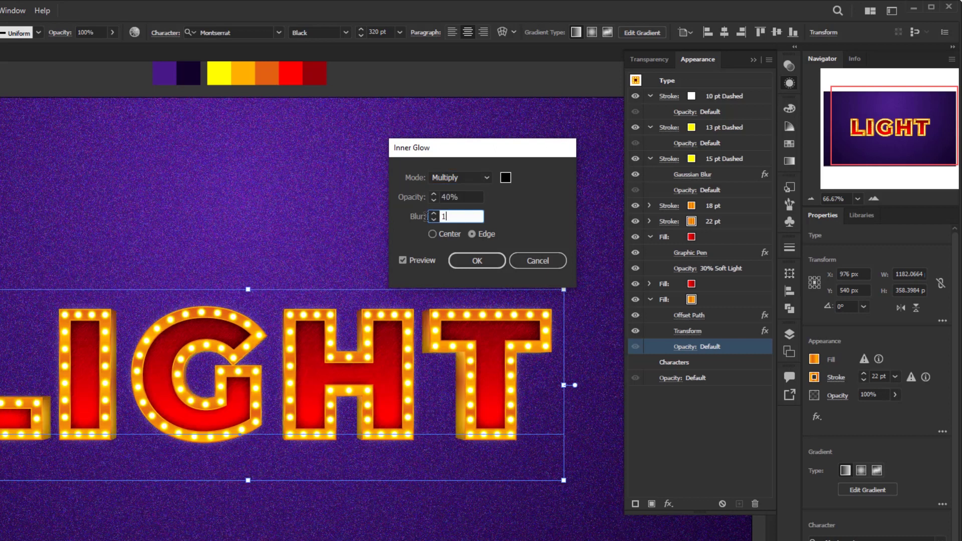
{"action": "left_click", "coordinate": [467, 258]}
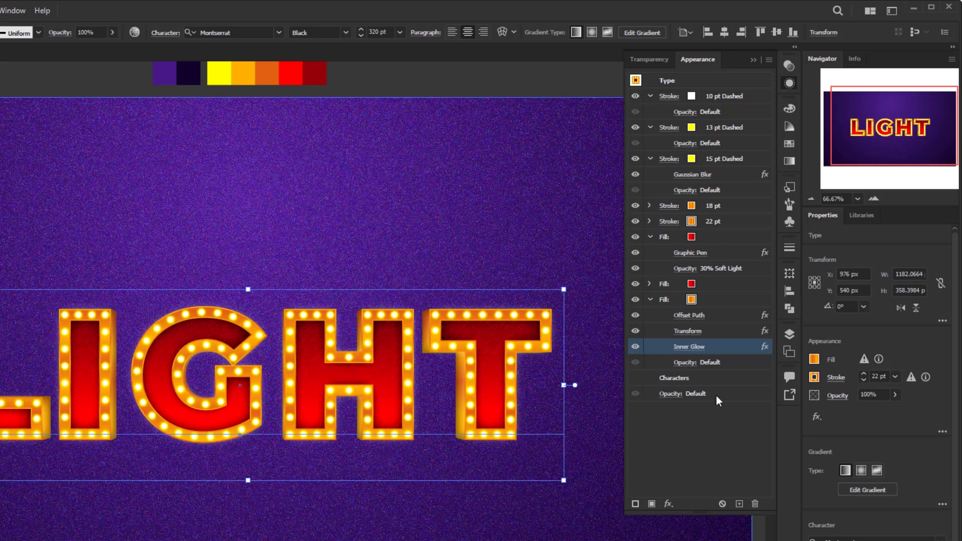
Add a new fill beneath all other fills of the LIGHT text and color it black.
{"action": "left_click", "coordinate": [697, 378]}
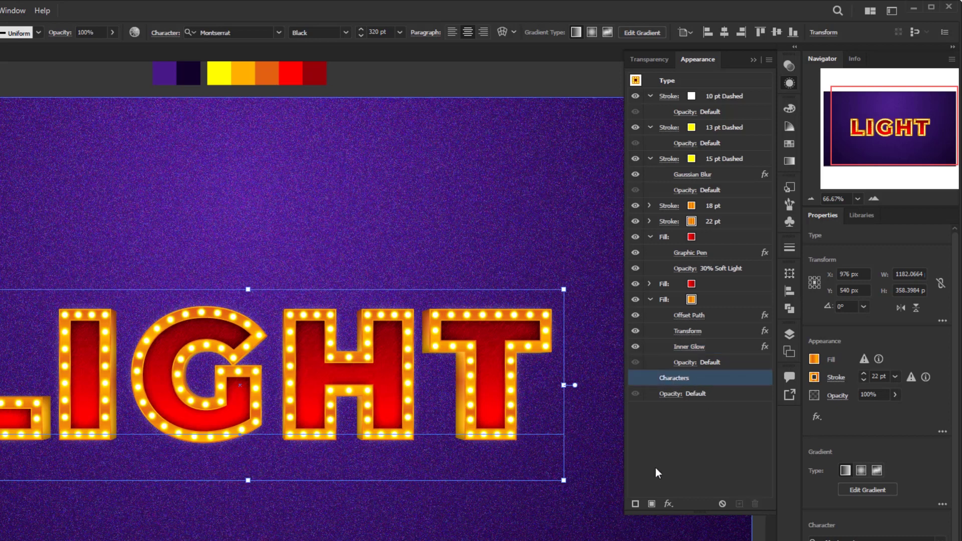
{"action": "left_click", "coordinate": [651, 503]}
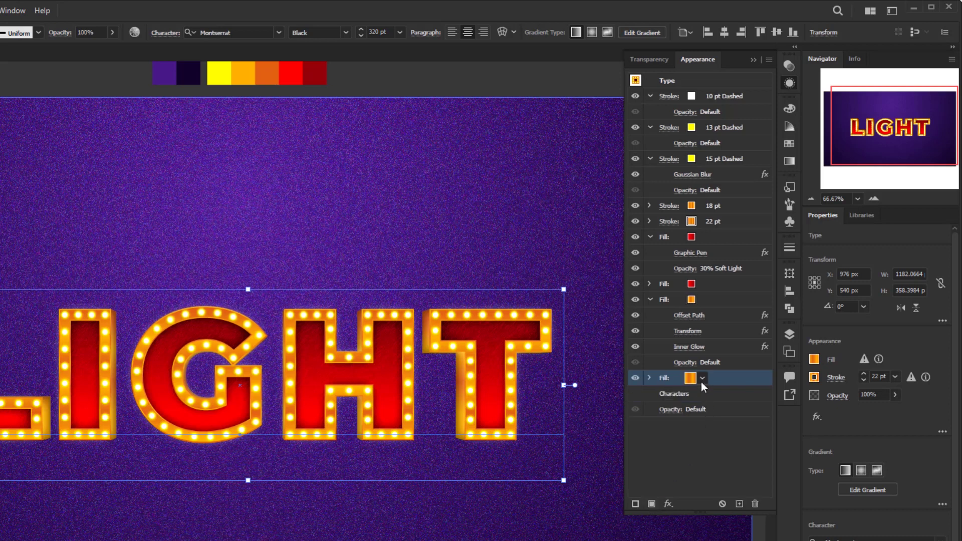
{"action": "left_click", "coordinate": [702, 379]}
{"action": "left_click", "coordinate": [600, 399]}
{"action": "left_click", "coordinate": [703, 378]}
Apply a Transform effect to the bottom black fill with 90% horizontal scale and a 70 px vertical move.
{"action": "left_click", "coordinate": [667, 502]}
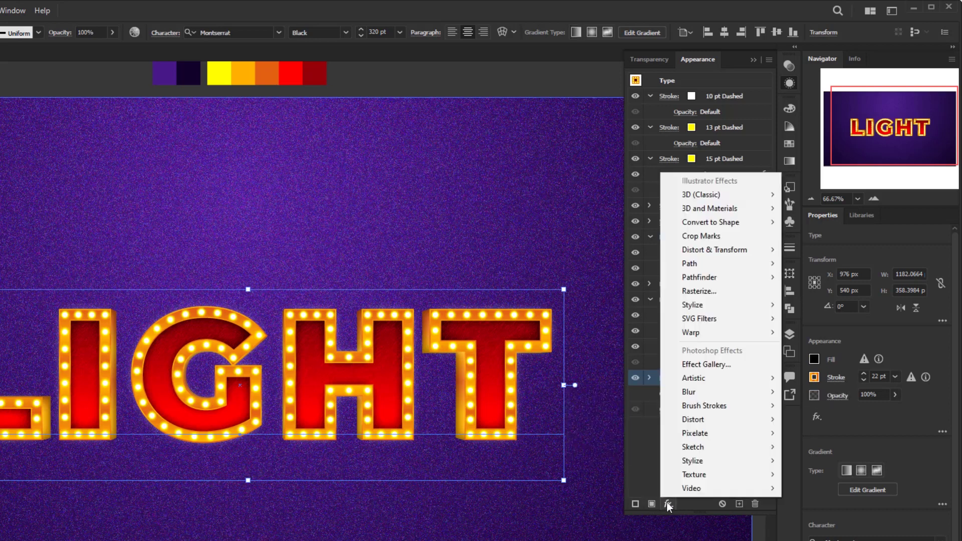
{"action": "mouse_move", "coordinate": [744, 252]}
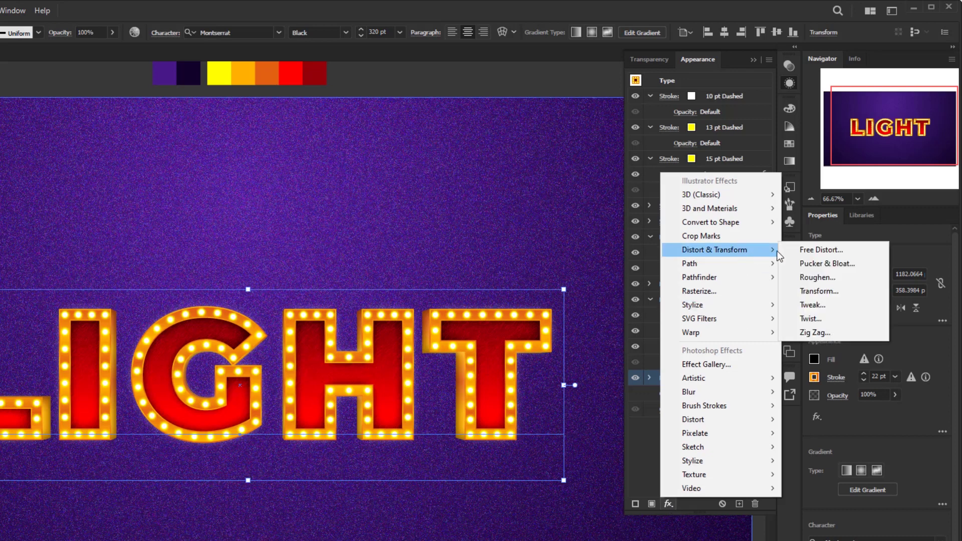
{"action": "left_click", "coordinate": [841, 290]}
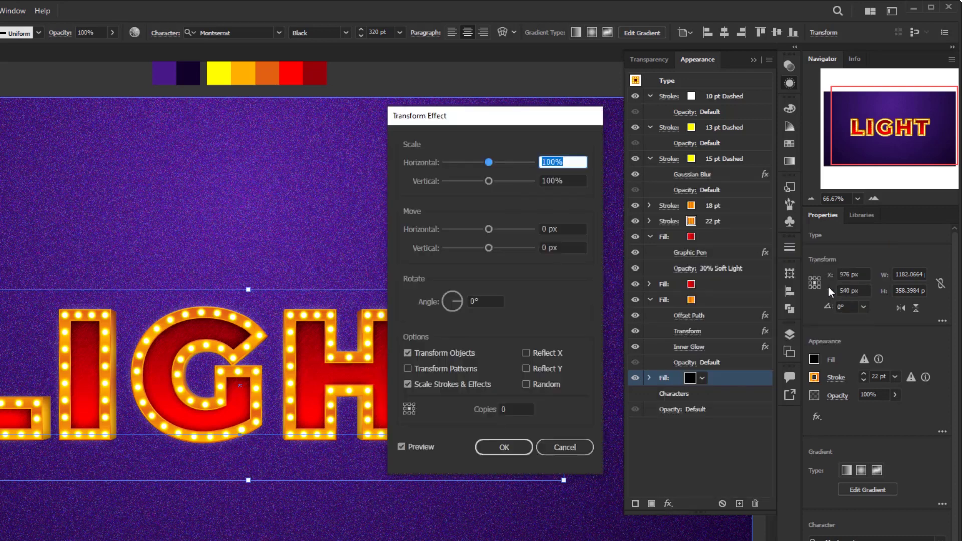
{"action": "type", "text": "90"}
{"action": "left_click", "coordinate": [571, 247]}
{"action": "type", "text": "70"}
{"action": "left_click", "coordinate": [512, 447]}
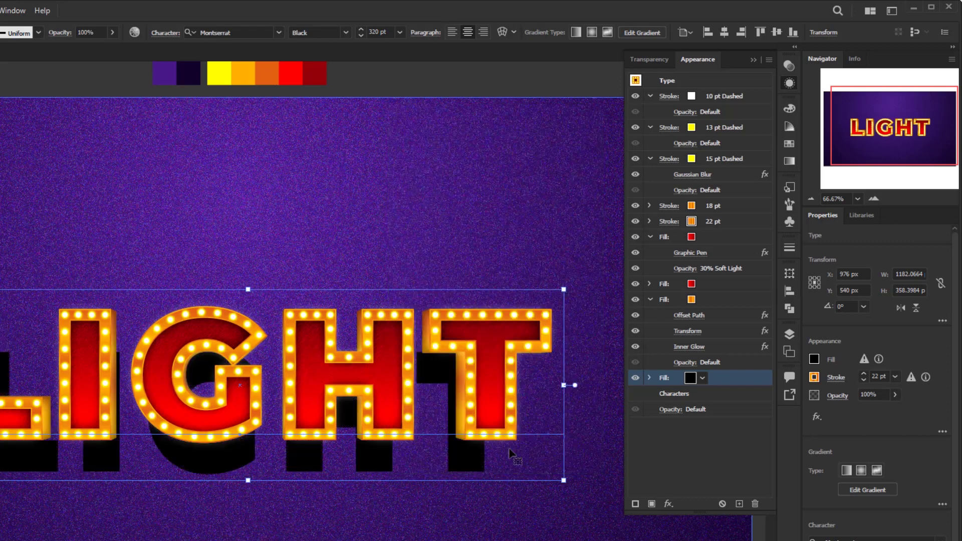
Soften the black shadow fill with a Gaussian Blur of 20 pixels radius.
{"action": "left_click", "coordinate": [668, 503]}
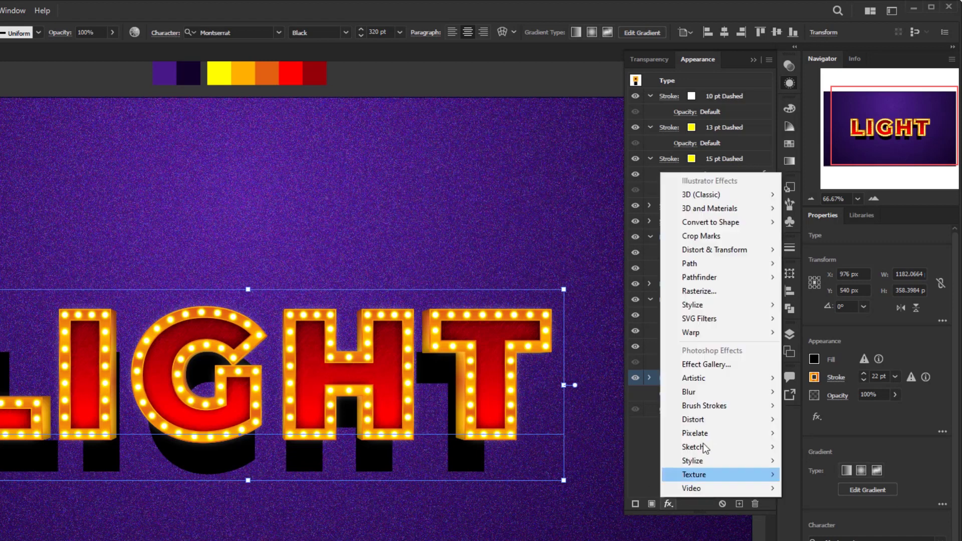
{"action": "mouse_move", "coordinate": [713, 392]}
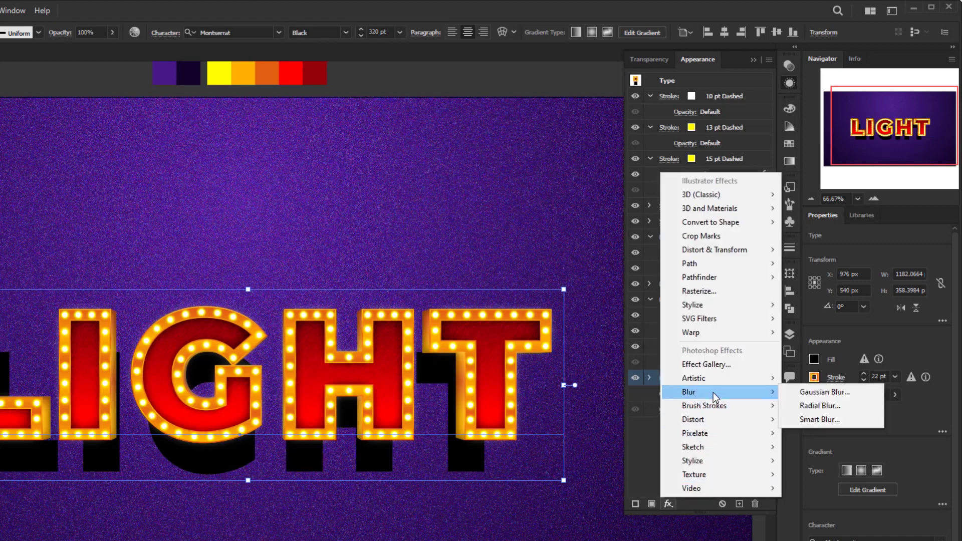
{"action": "left_click", "coordinate": [807, 393]}
{"action": "double_click", "coordinate": [529, 288]}
{"action": "type", "text": "20"}
{"action": "left_click", "coordinate": [516, 312]}
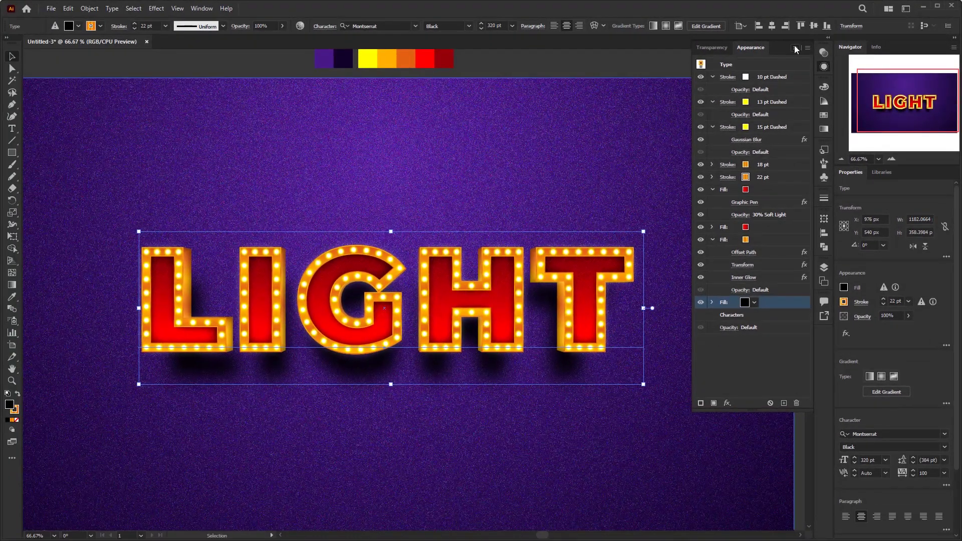
Deselect the text and examine the finished bulb lettering and its soft shadow up close.
{"action": "left_click", "coordinate": [795, 48]}
{"action": "left_click", "coordinate": [342, 177]}
{"action": "left_click_drag", "start_coordinate": [342, 177], "coordinate": [348, 151]}
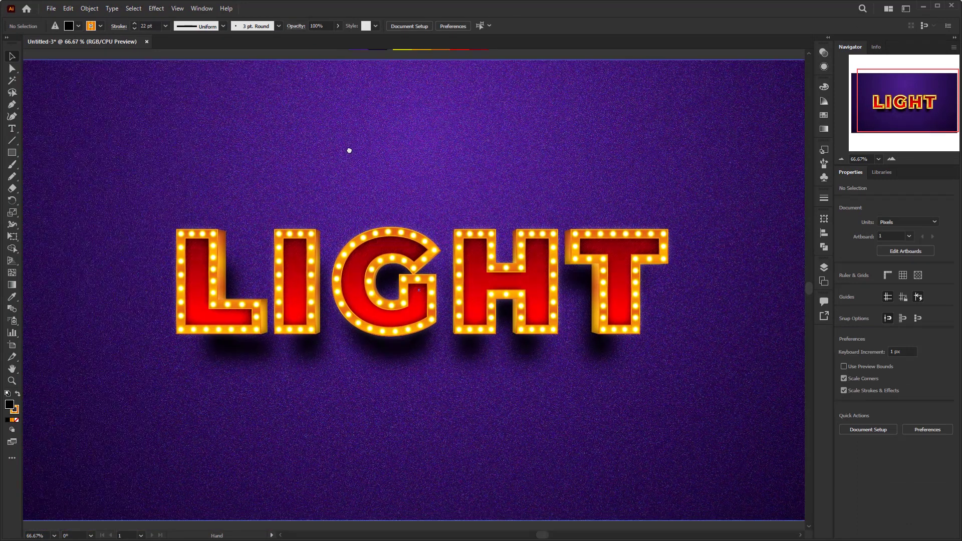
{"action": "key", "text": "ctrl+equal"}
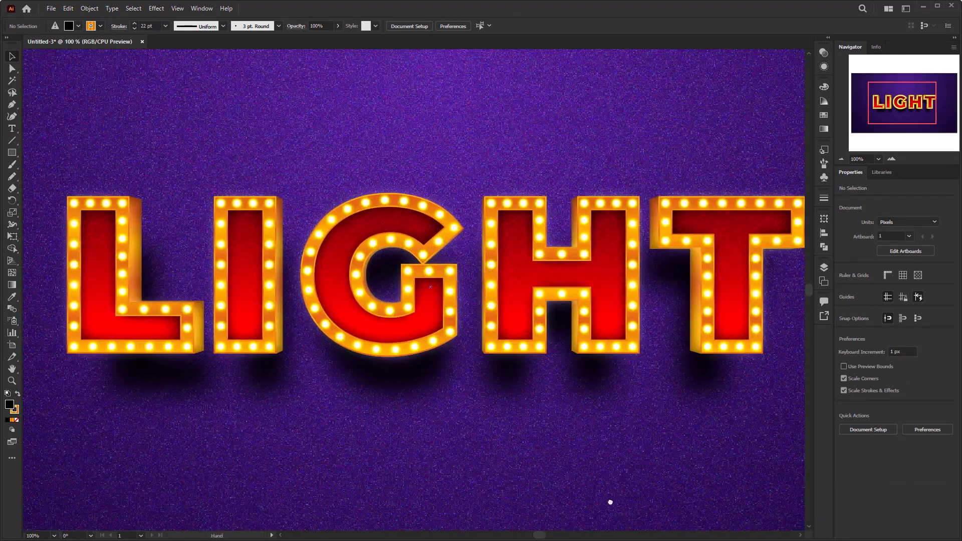
{"action": "key", "text": "ctrl+minus"}
{"action": "left_click_drag", "start_coordinate": [563, 424], "coordinate": [560, 421]}
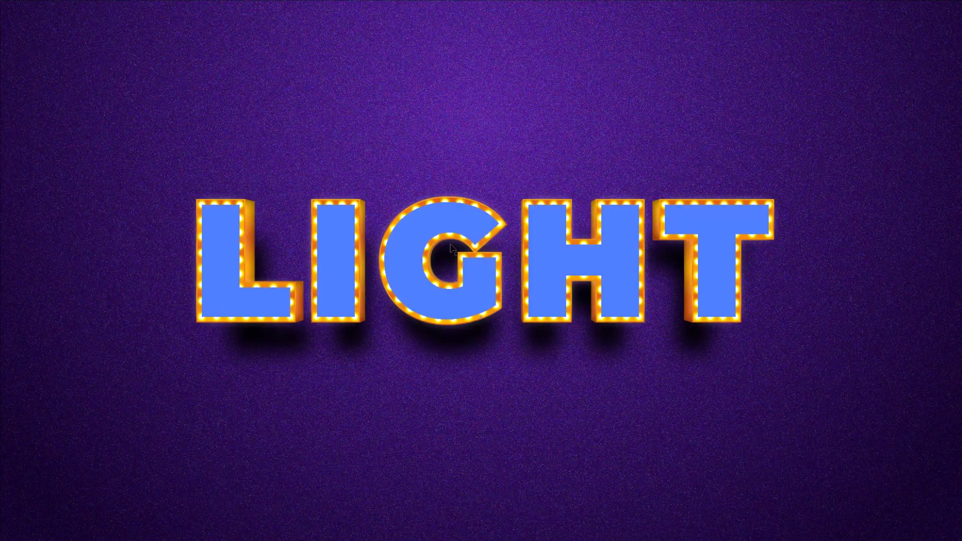
Replace the word LIGHT in the styled text with new wording beginning with LA.
{"action": "double_click", "coordinate": [440, 254]}
{"action": "type", "text": "LA"}
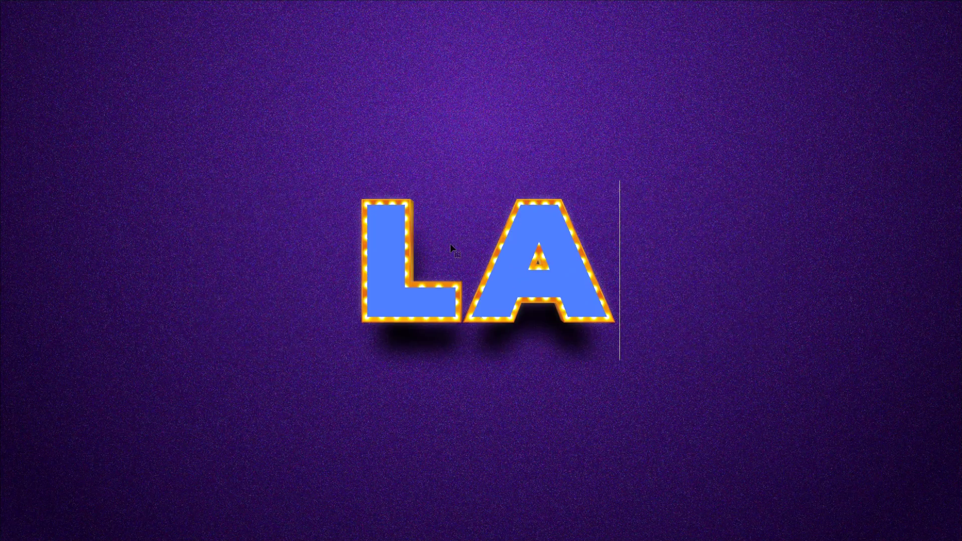